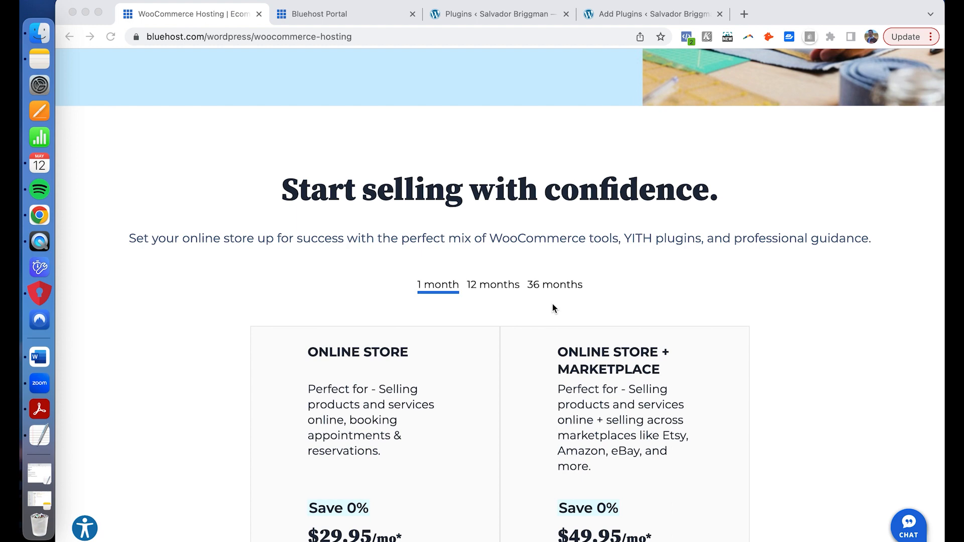
Go from the WooCommerce hosting page to the Bluehost home page.
scroll(553, 303, "up", 10)
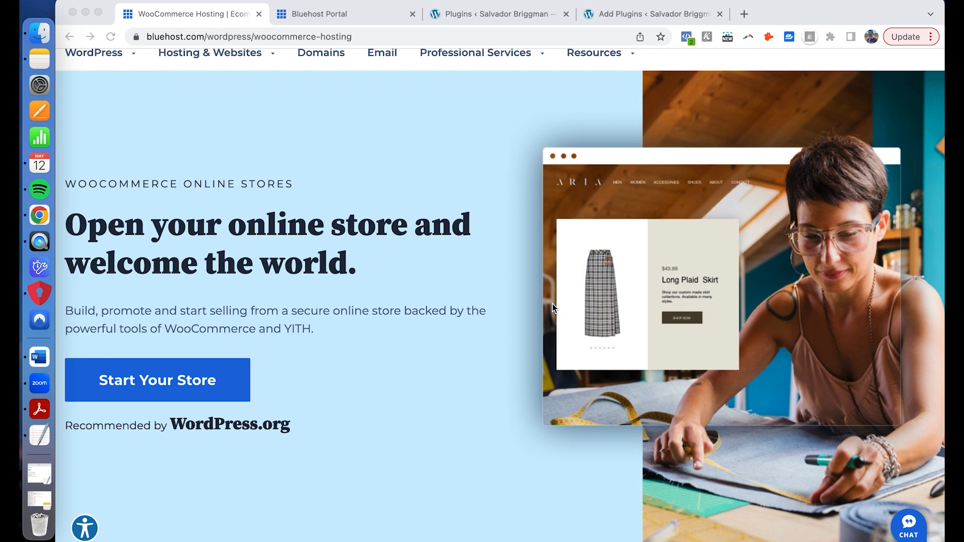
scroll(563, 286, "up", 2)
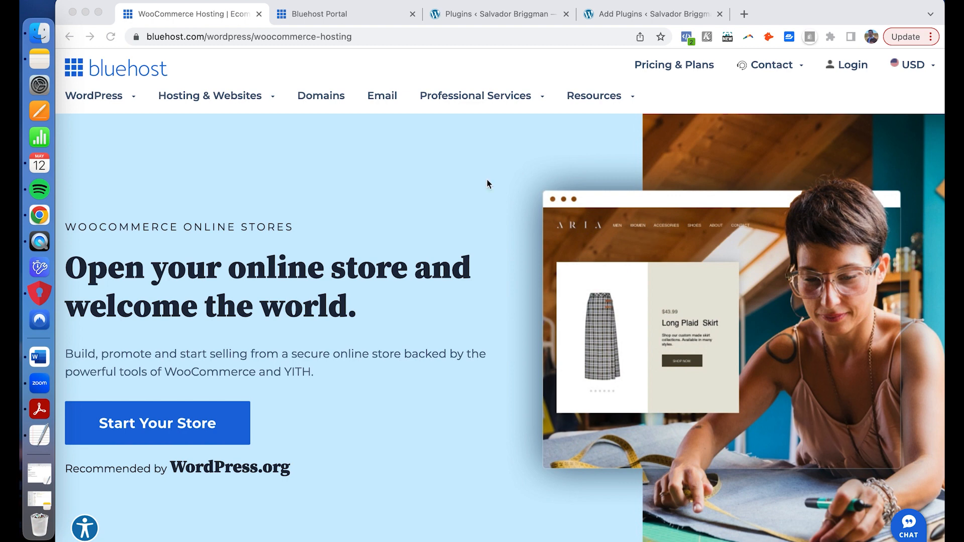
scroll(289, 221, "down", 1)
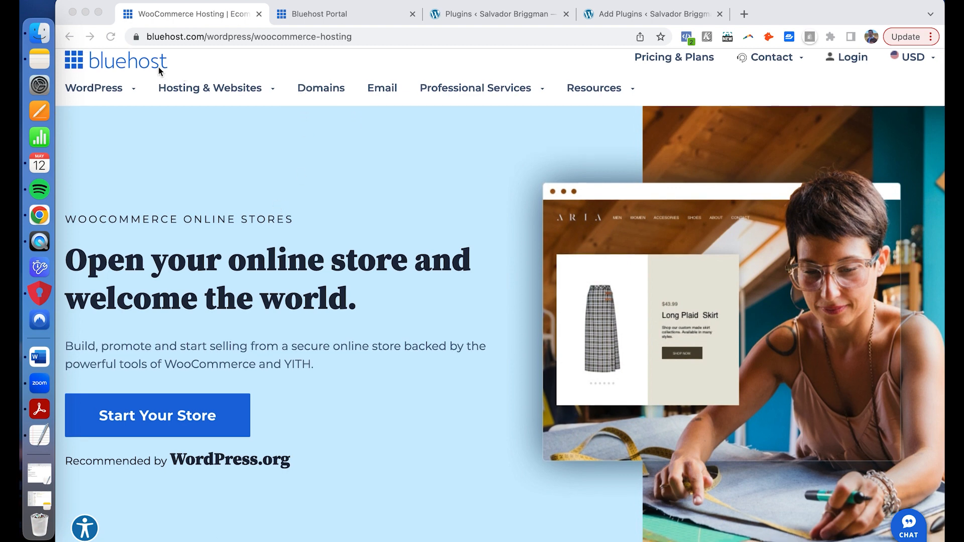
left_click(160, 71)
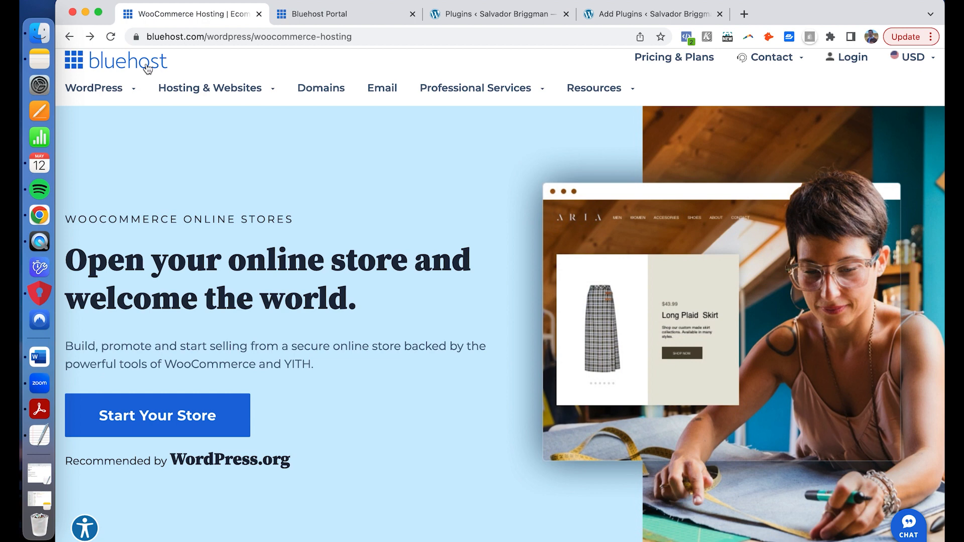
left_click(147, 69)
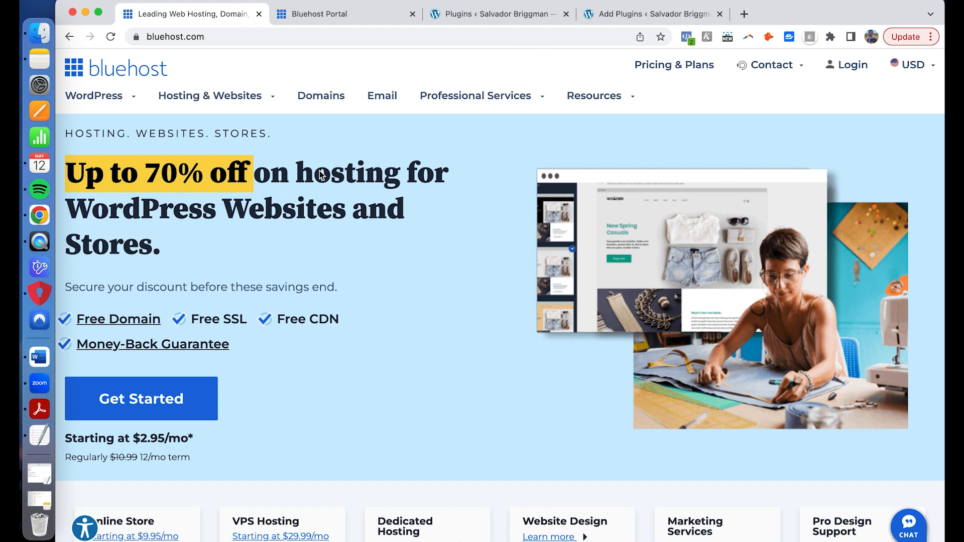
Examine the starting hosting price and the range of service offers on the Bluehost home page.
scroll(378, 276, "down", 2)
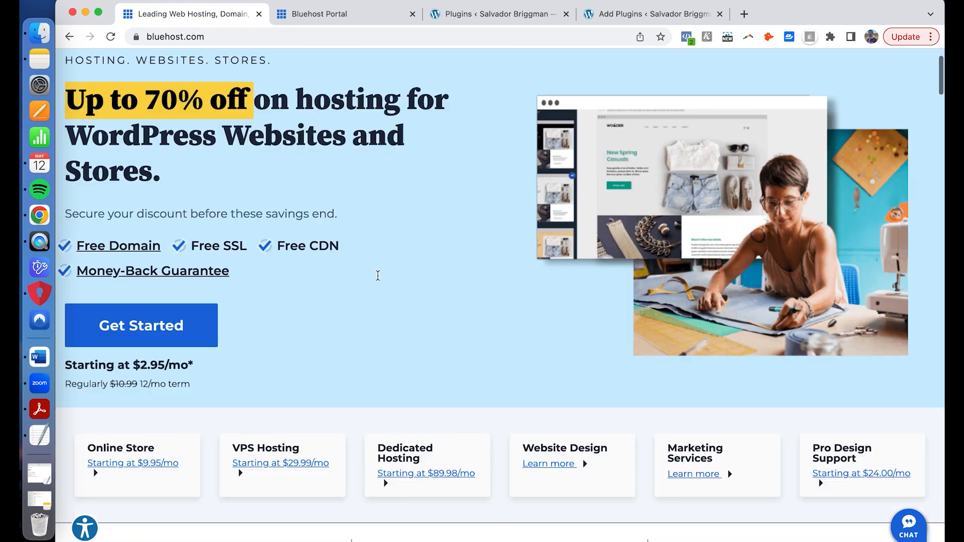
scroll(379, 279, "down", 1)
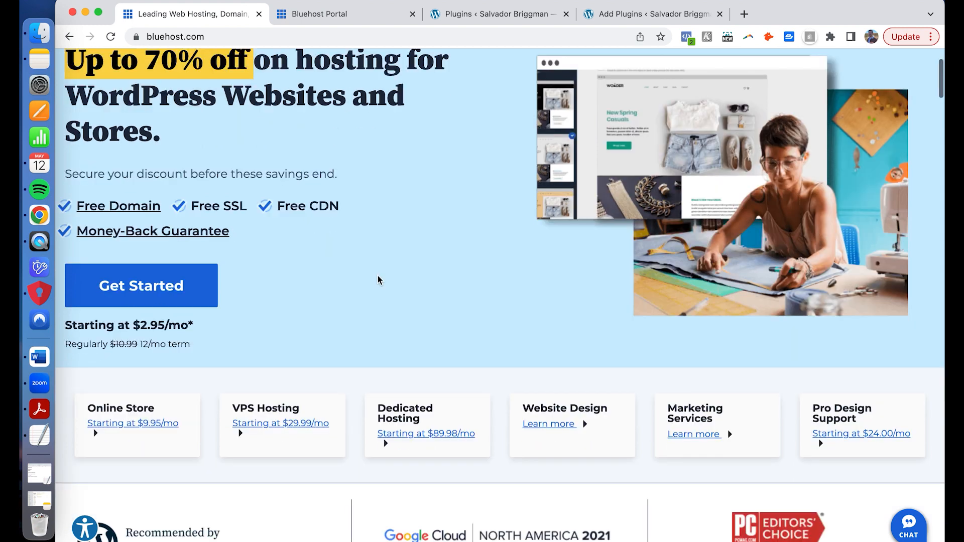
left_click(140, 331)
left_click_drag(139, 331, 140, 330)
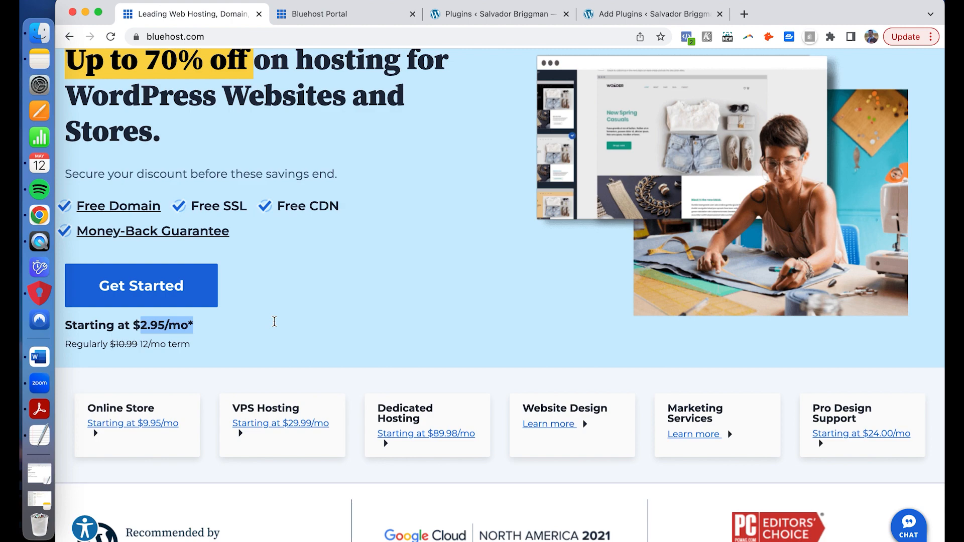
left_click(274, 322)
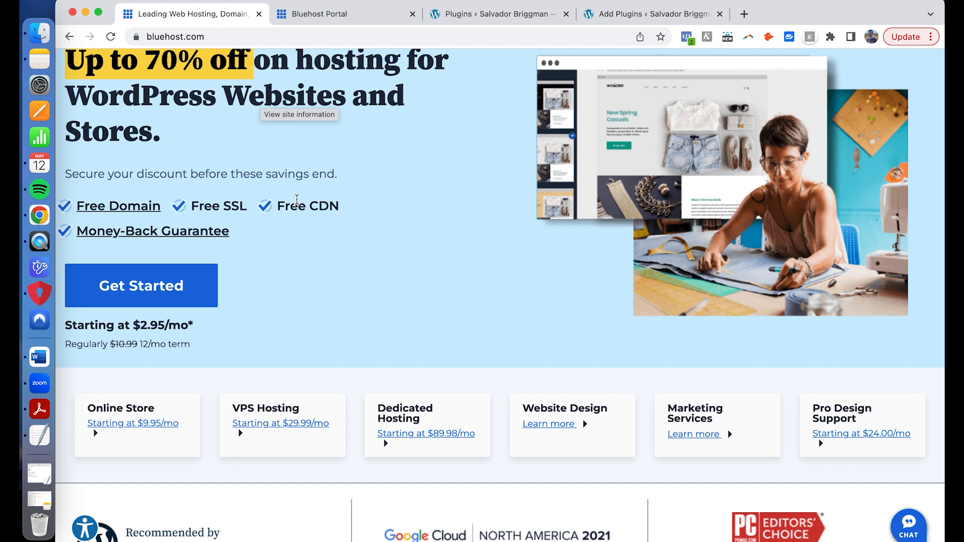
scroll(341, 275, "down", 2)
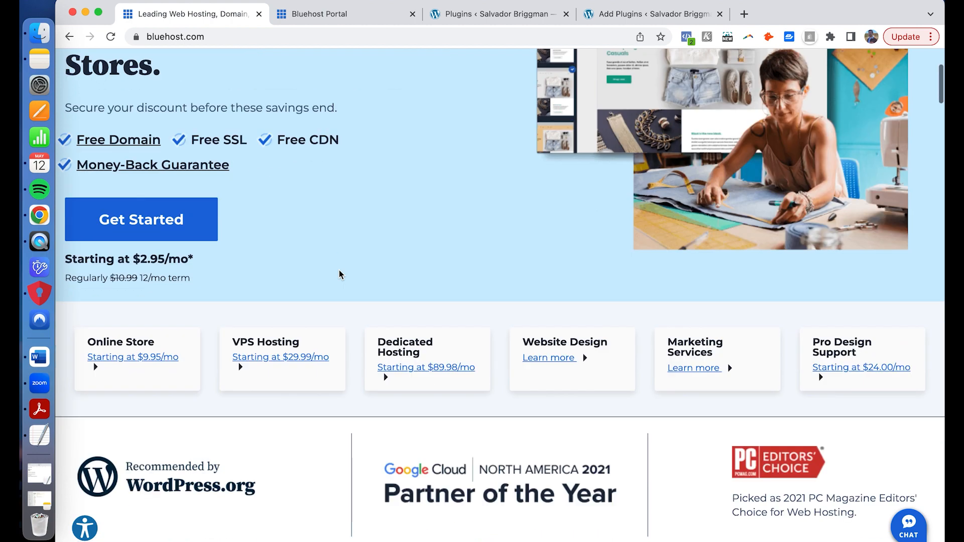
scroll(391, 187, "down", 3)
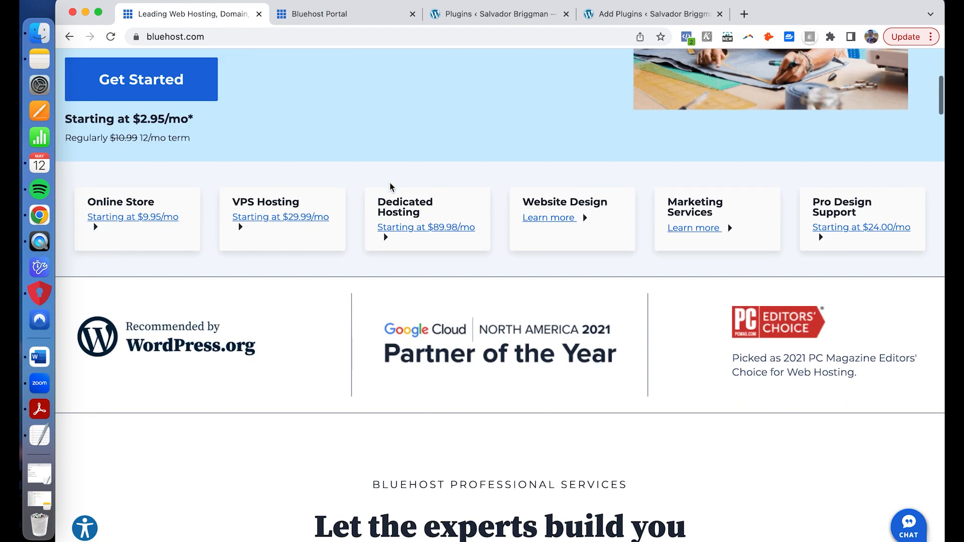
scroll(390, 187, "up", 3)
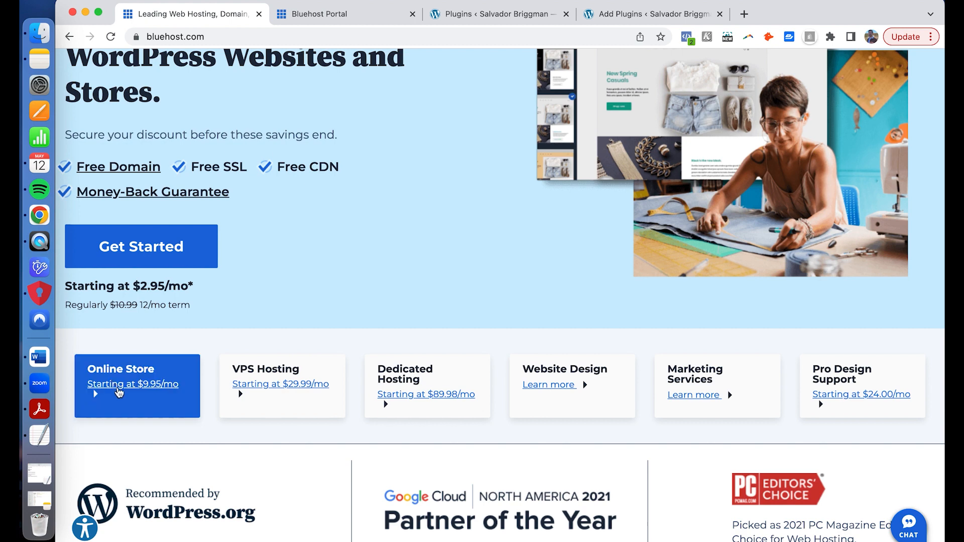
Open the Online Store offer and compare the prices and features of the Online Store and Online Store + Marketplace plans.
left_click(119, 393)
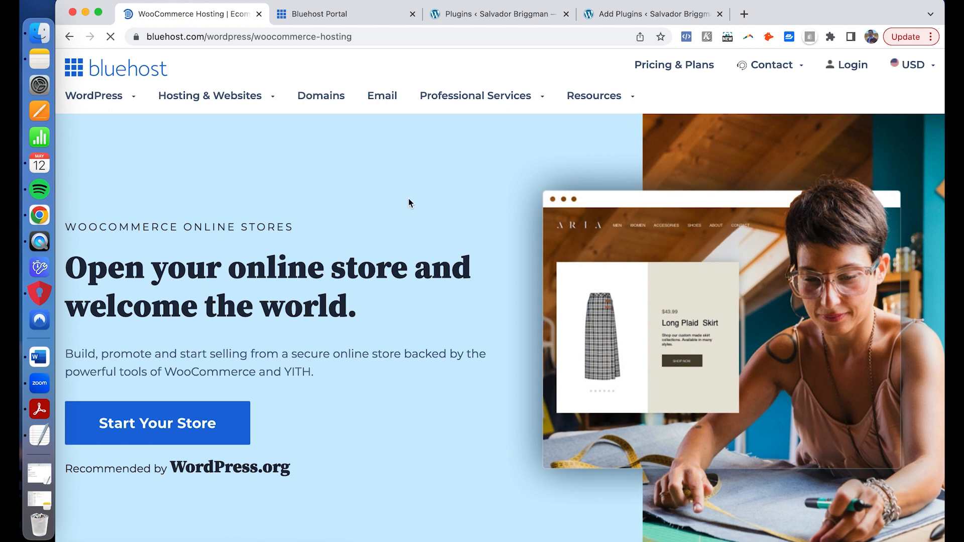
scroll(403, 254, "down", 3)
scroll(393, 286, "down", 4)
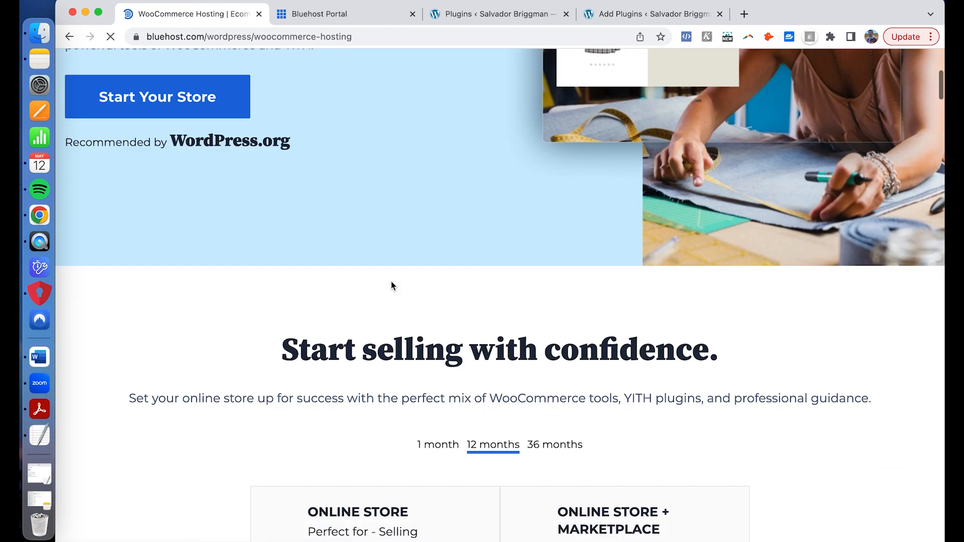
scroll(392, 285, "down", 9)
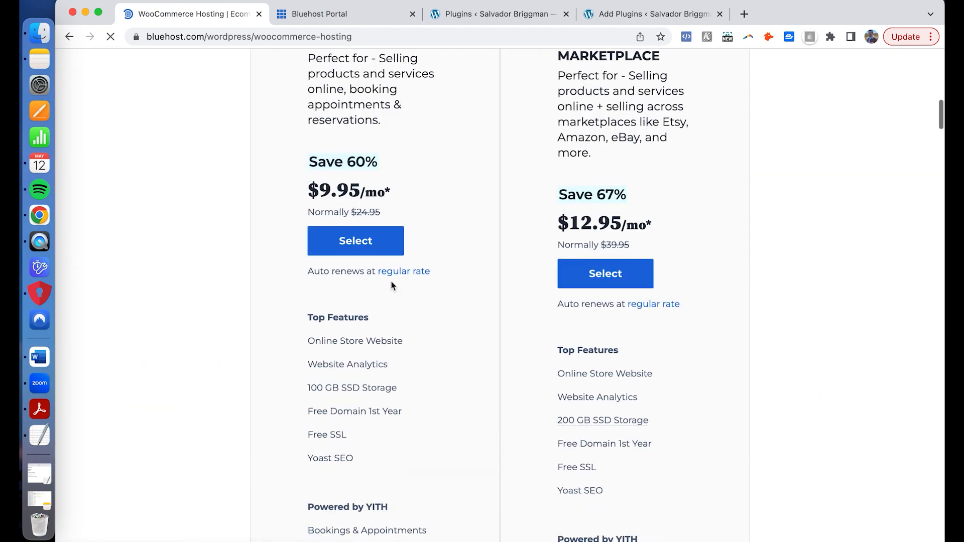
scroll(392, 285, "up", 3)
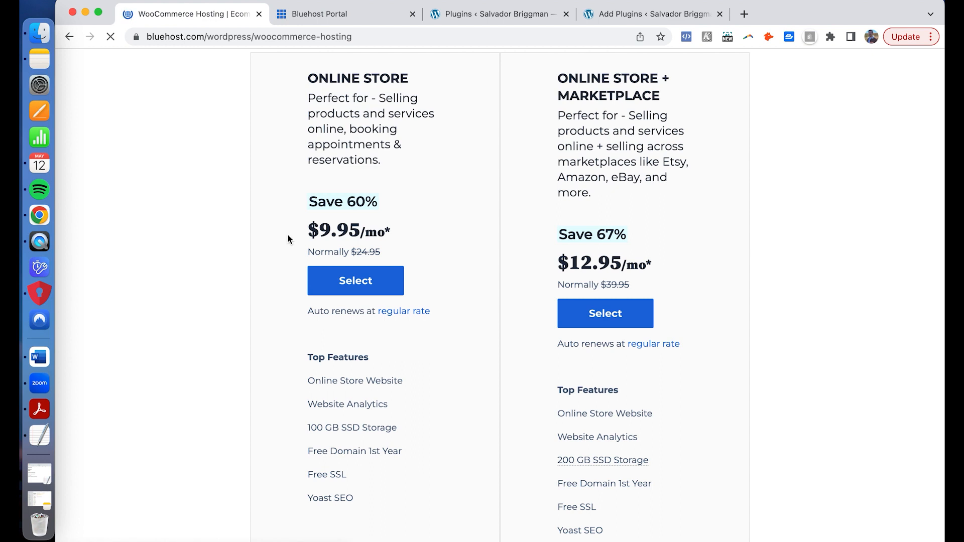
scroll(289, 239, "down", 3)
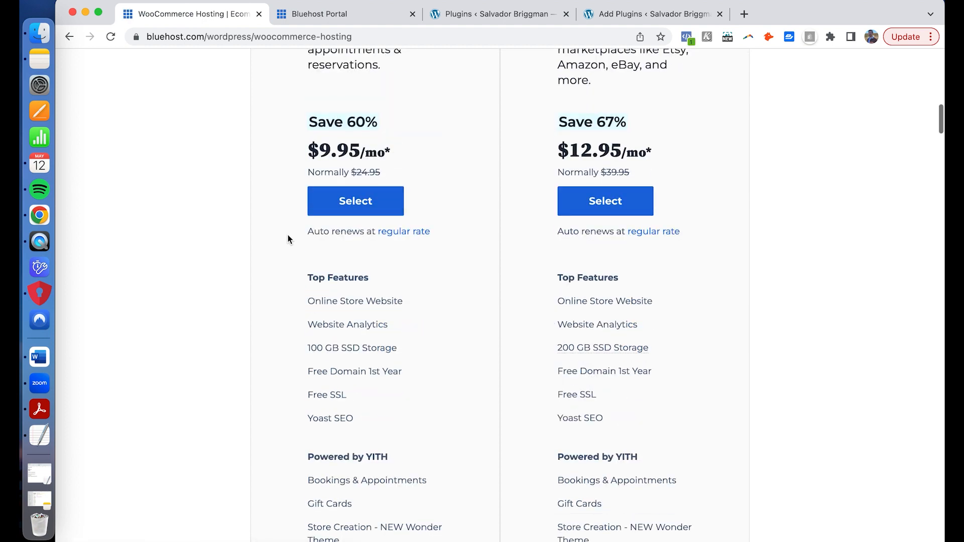
scroll(288, 239, "down", 2)
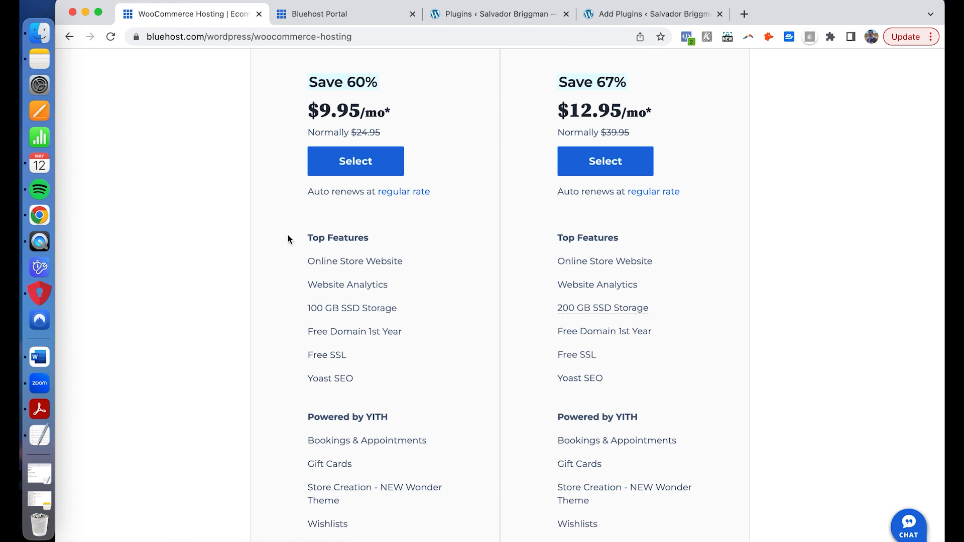
scroll(289, 239, "down", 5)
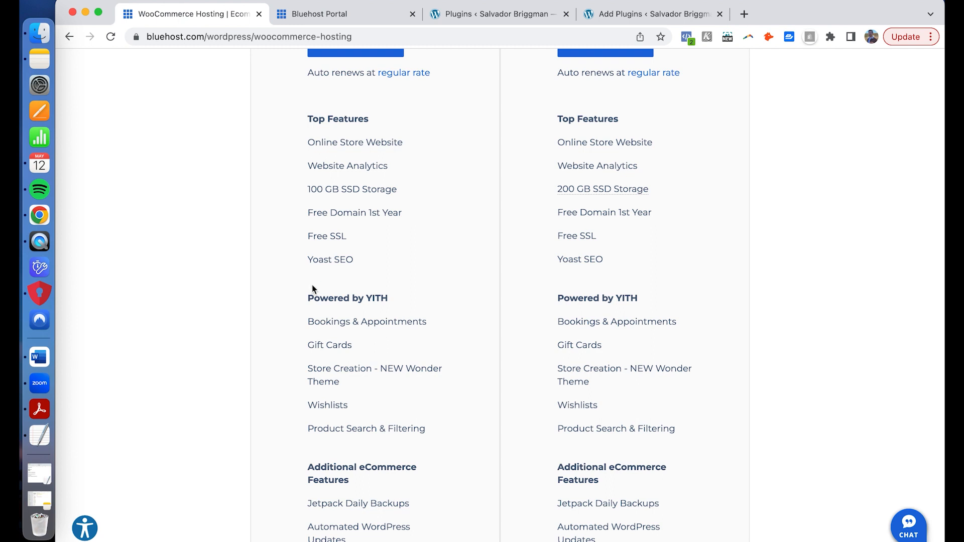
scroll(312, 285, "down", 3)
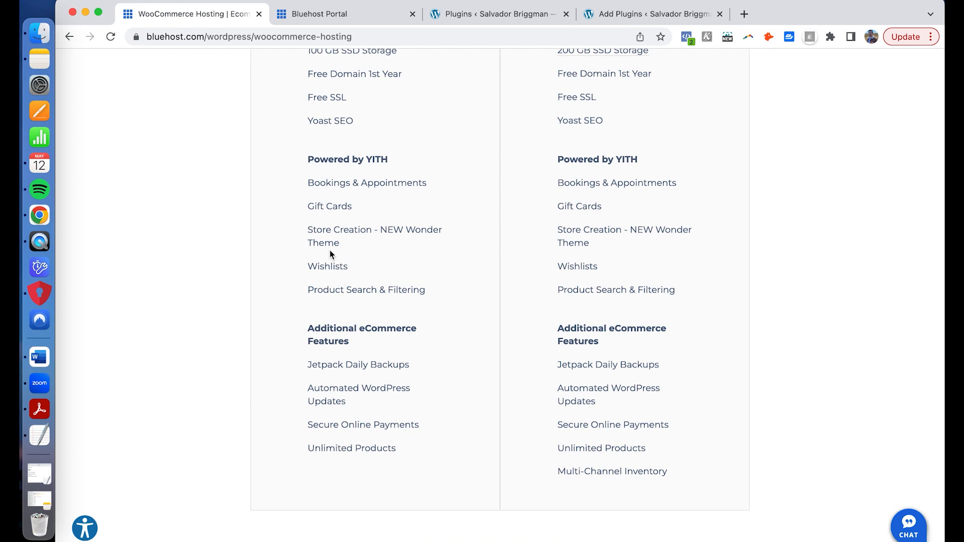
Review the two store plans' prices and billing terms again, going back up to the page's introduction.
scroll(331, 254, "up", 6)
scroll(330, 255, "up", 3)
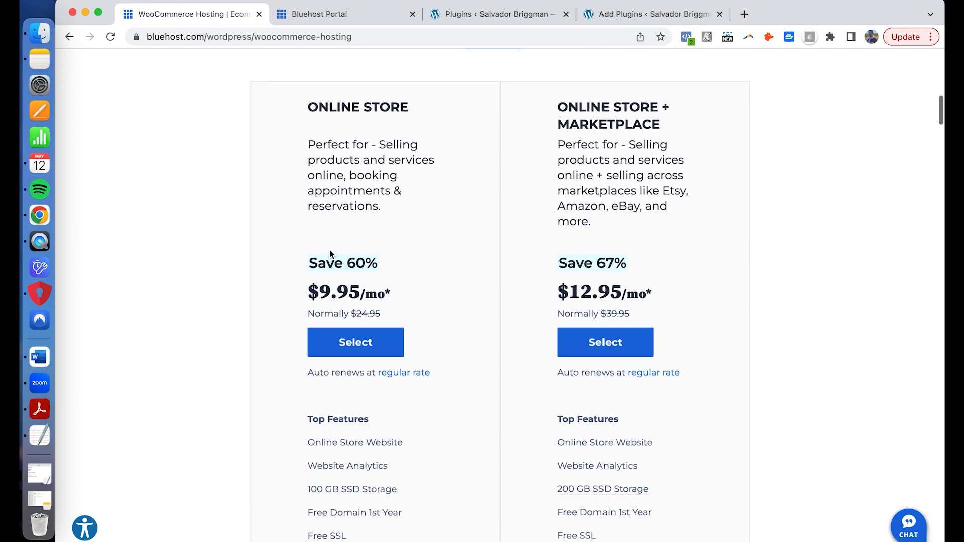
scroll(330, 254, "up", 2)
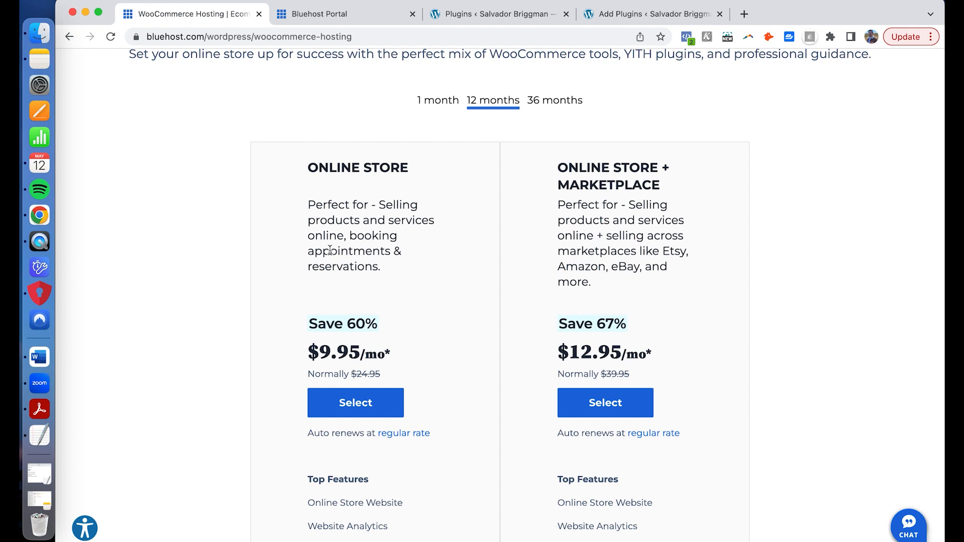
scroll(330, 249, "up", 5)
scroll(330, 254, "down", 3)
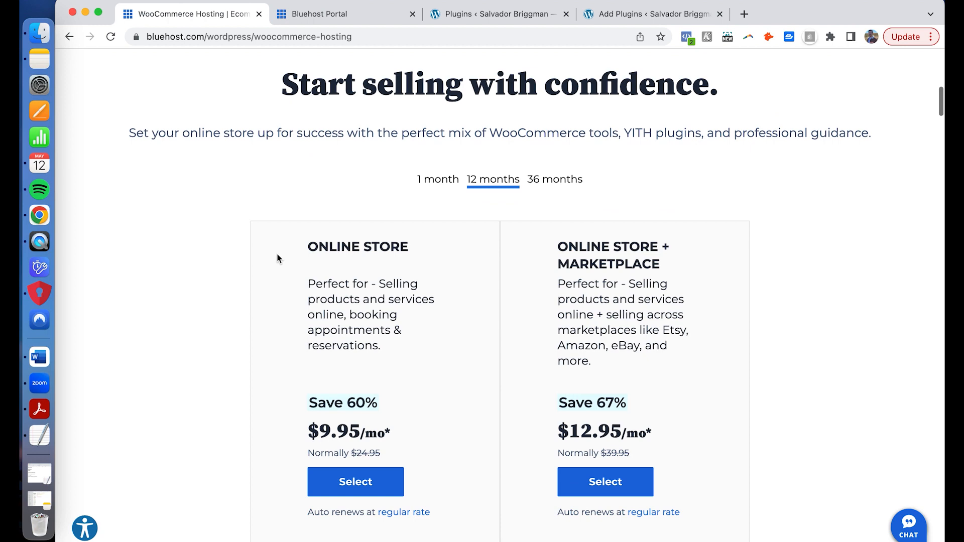
scroll(278, 258, "up", 10)
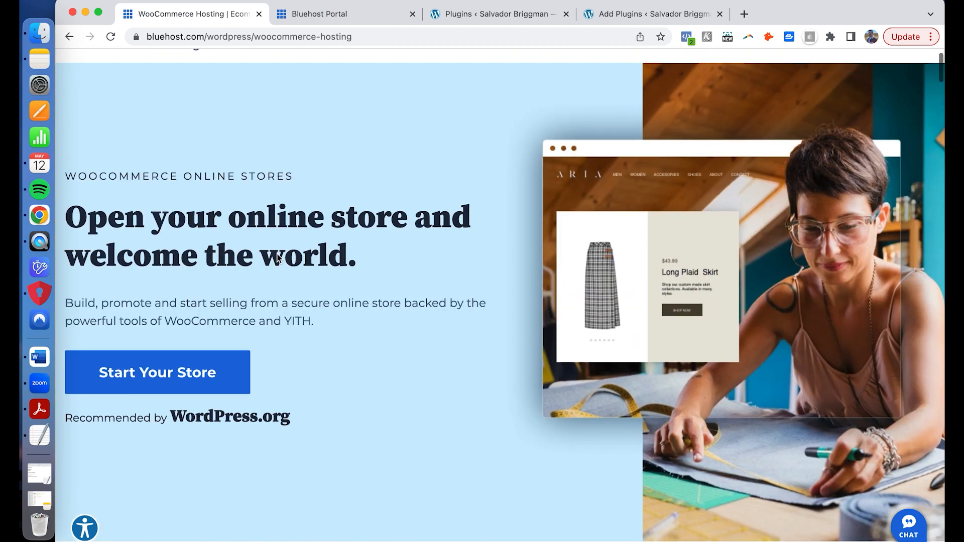
scroll(278, 258, "up", 2)
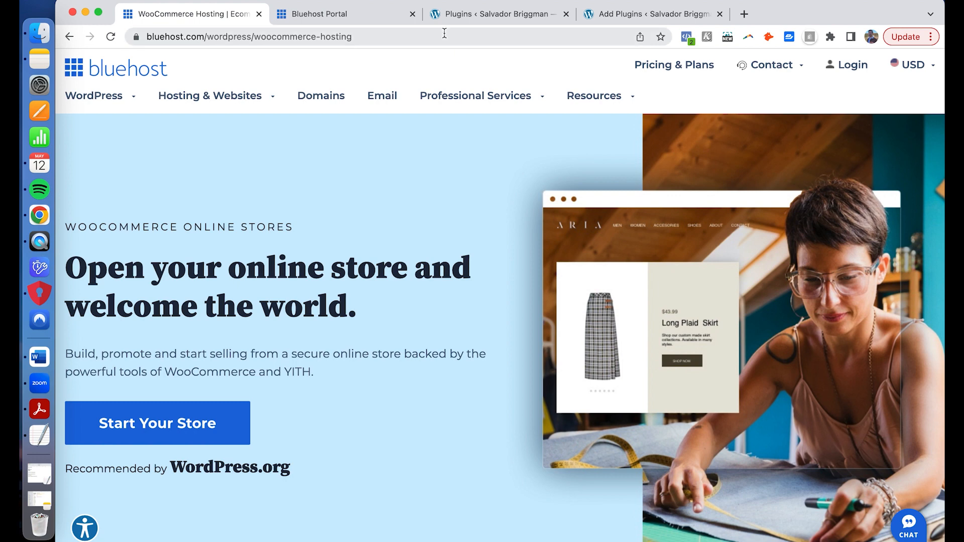
Switch to the WordPress Plugins page and look over the admin sections, including Pages, Media, Settings and Yoast SEO.
left_click(506, 20)
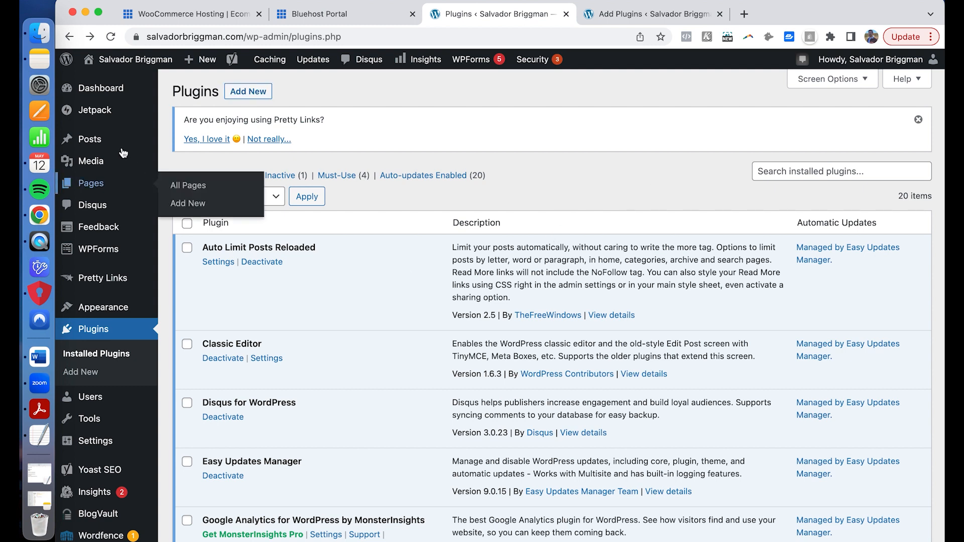
mouse_move(117, 145)
mouse_move(120, 114)
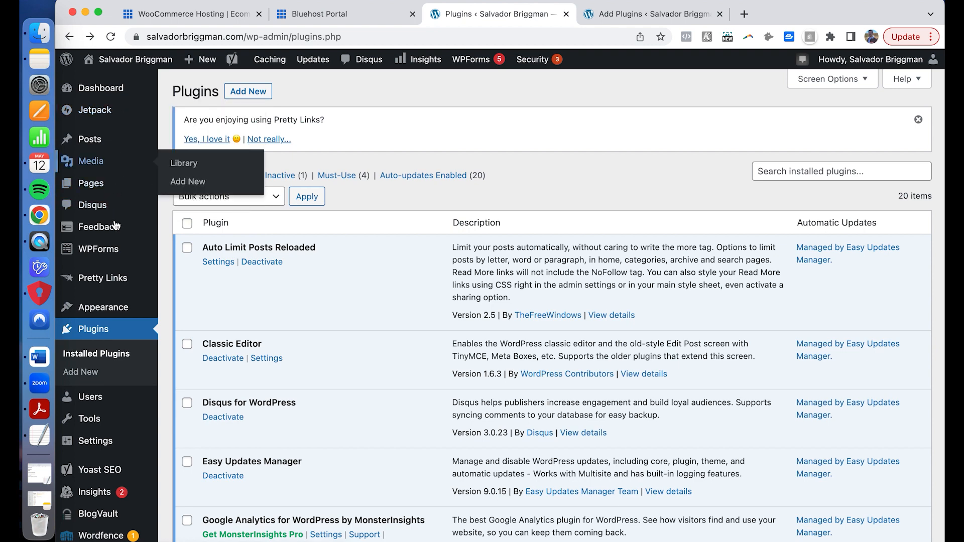
mouse_move(117, 225)
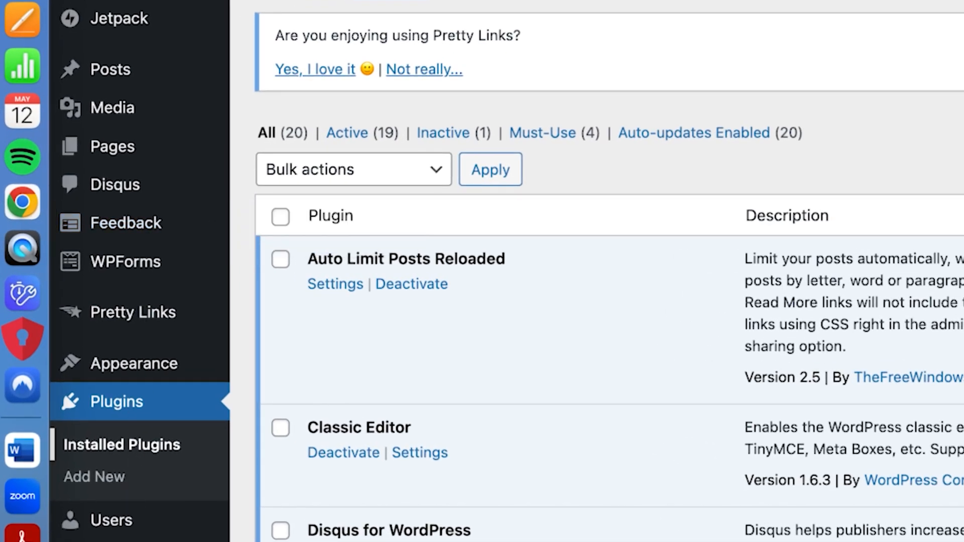
mouse_move(140, 465)
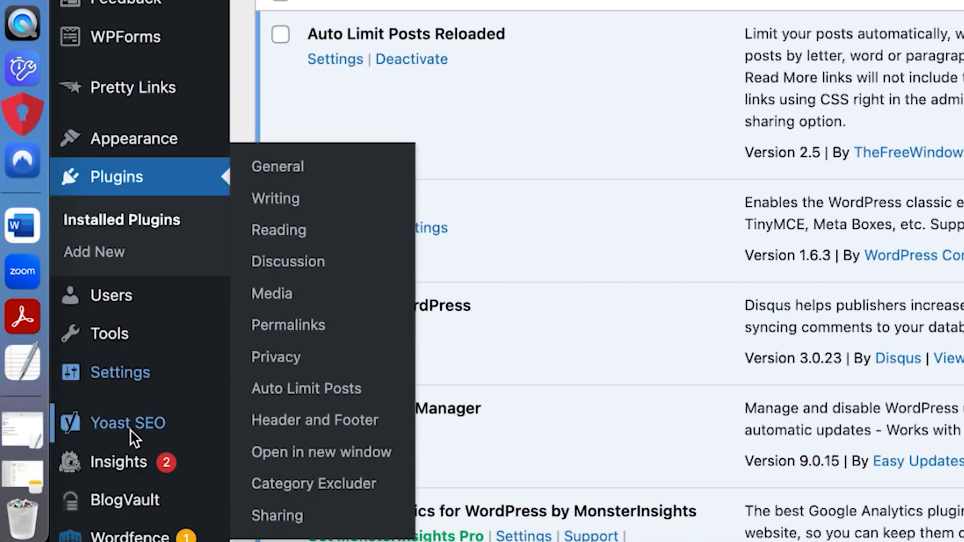
mouse_move(134, 521)
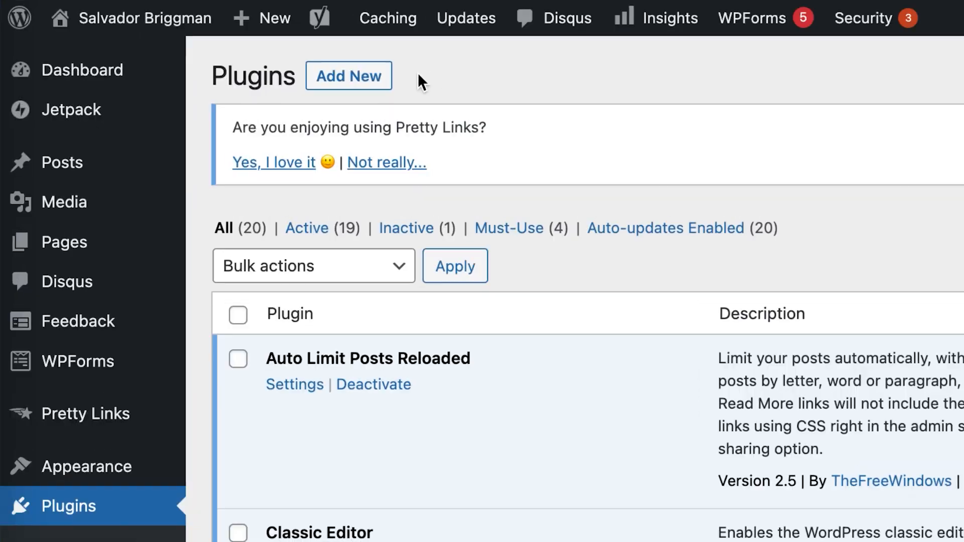
Bring up the Add Plugins page and browse the Featured plugins.
left_click(371, 74, "super")
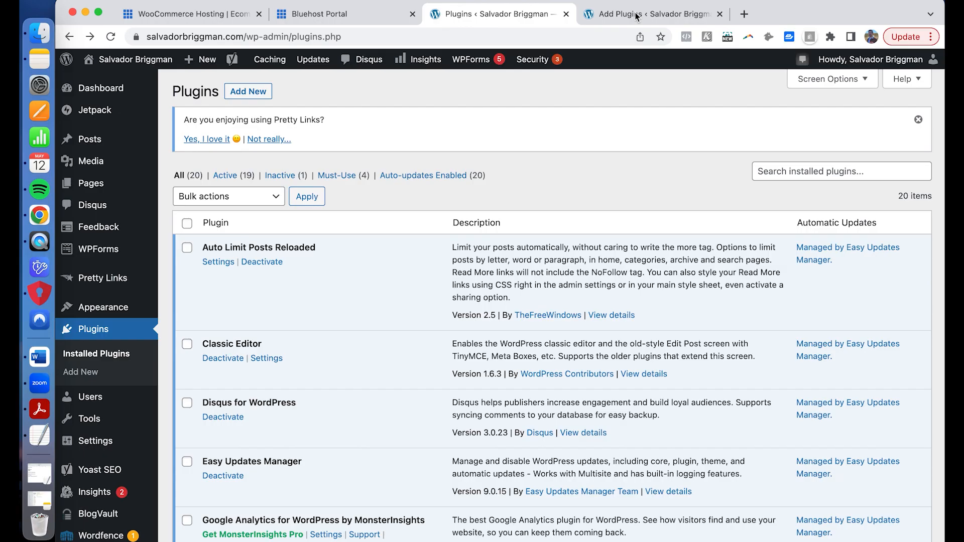
left_click(636, 17)
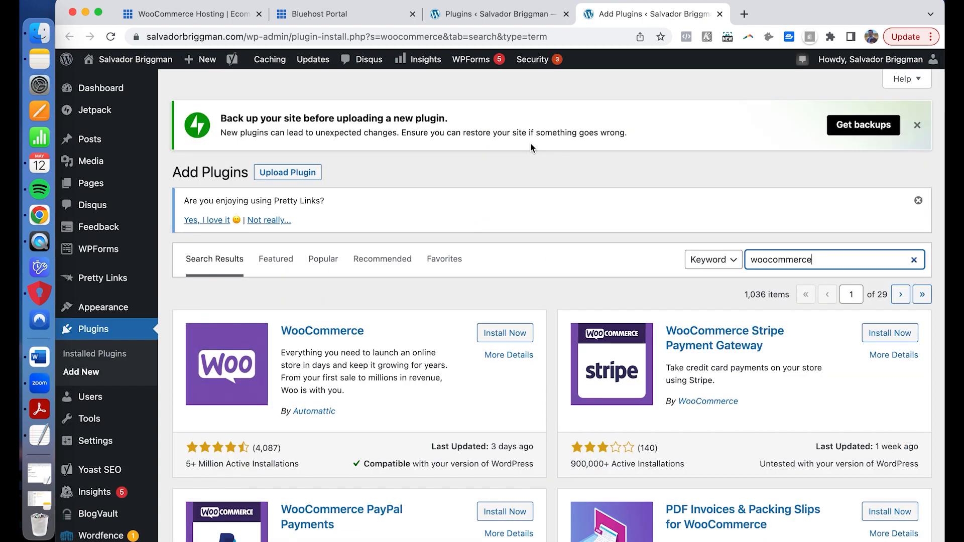
left_click(289, 260)
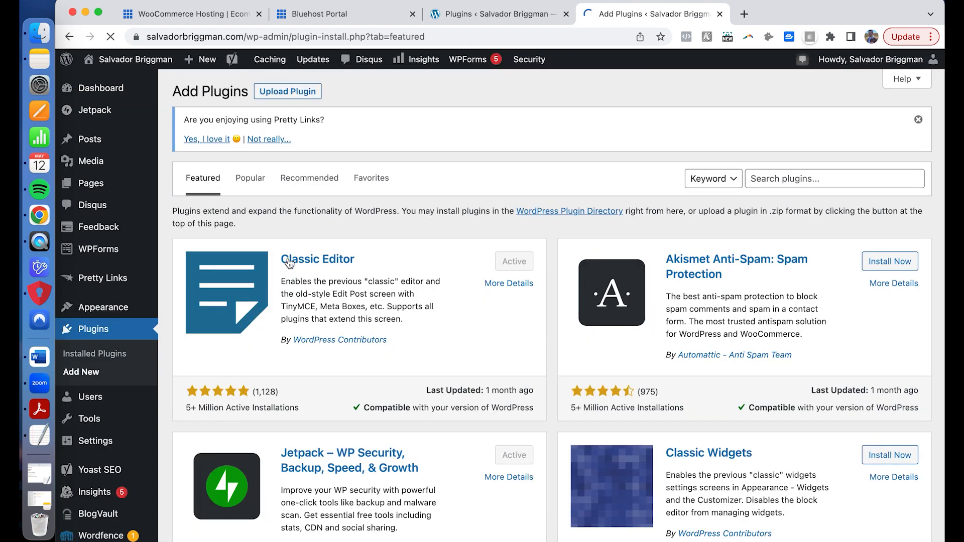
scroll(565, 231, "down", 5)
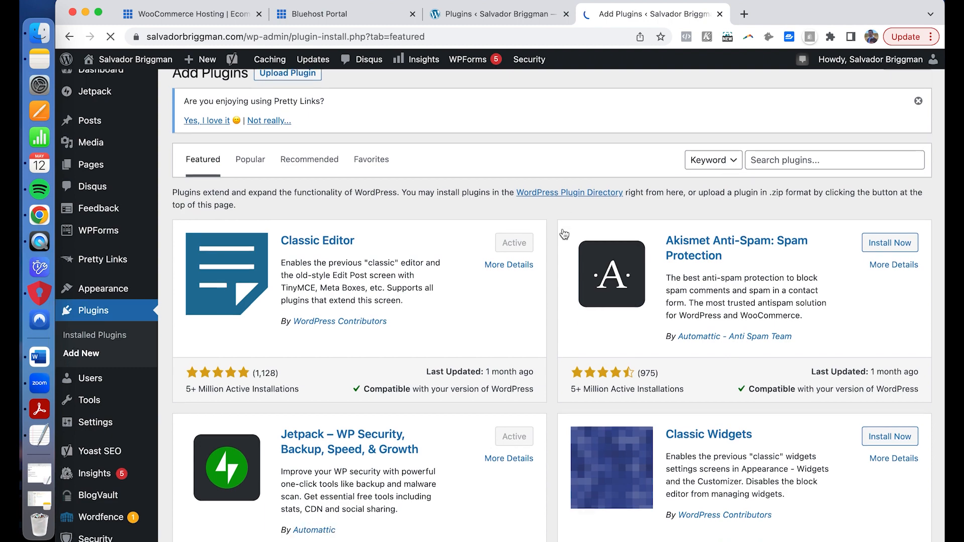
scroll(560, 265, "up", 3)
scroll(557, 261, "down", 1)
scroll(557, 261, "down", 8)
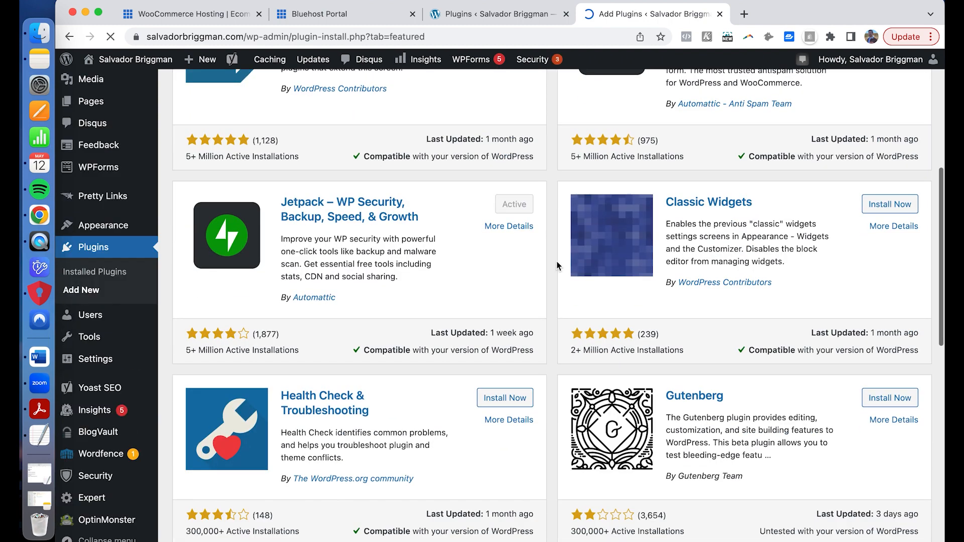
Look through the rest of the Featured plugins and bring up the Recommended plugins.
scroll(556, 275, "down", 2)
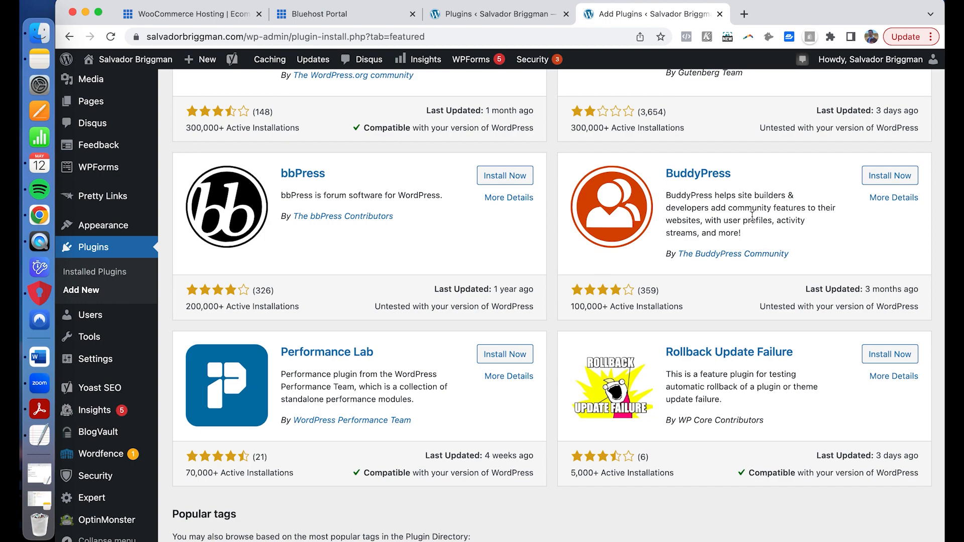
scroll(554, 292, "down", 1)
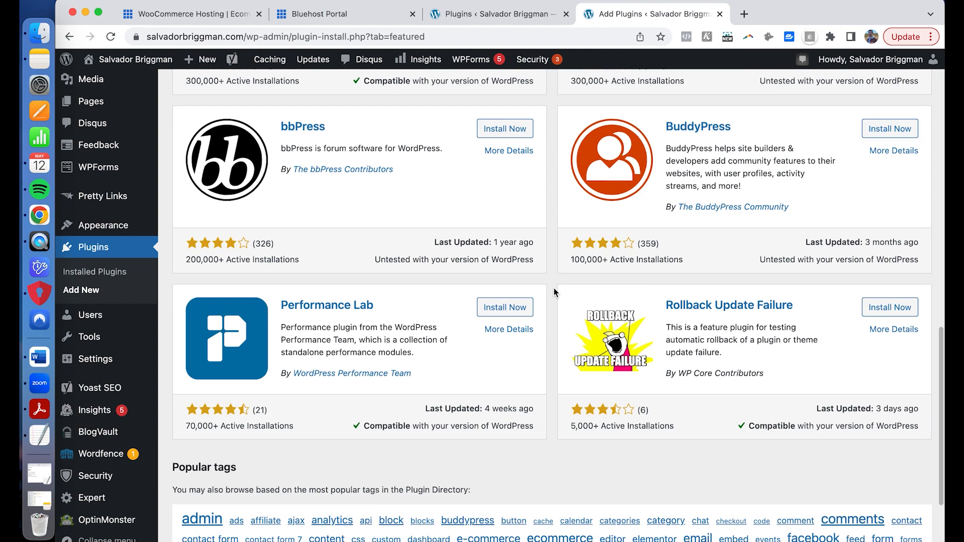
scroll(553, 291, "up", 8)
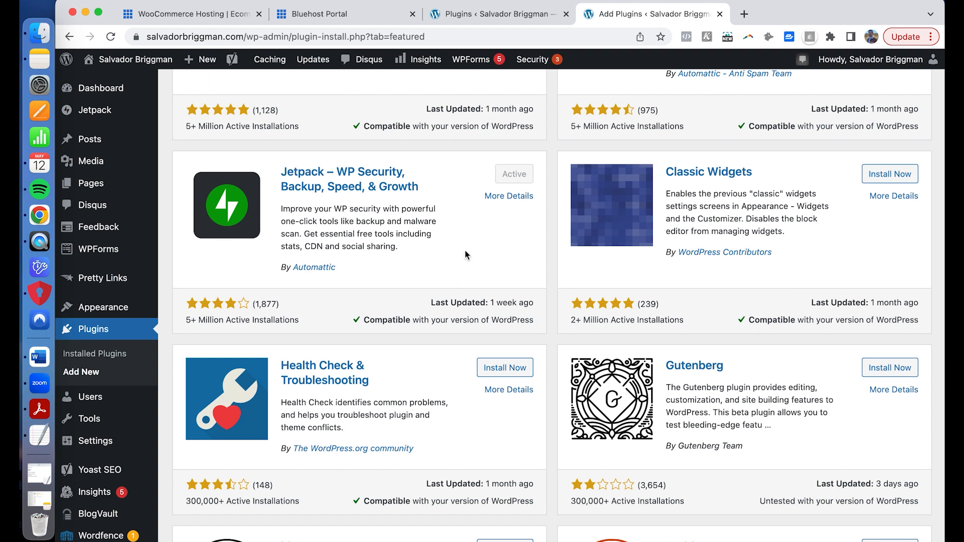
scroll(544, 251, "up", 5)
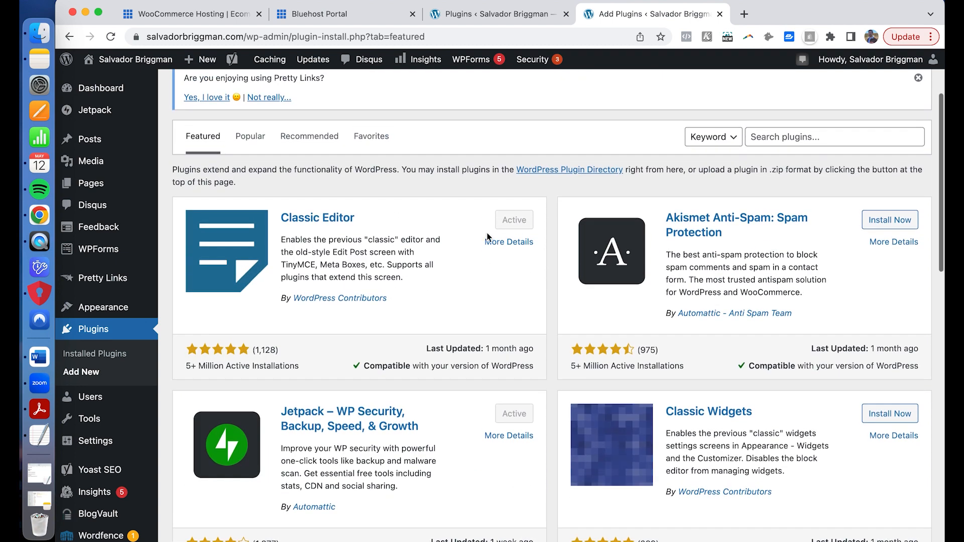
left_click(300, 133)
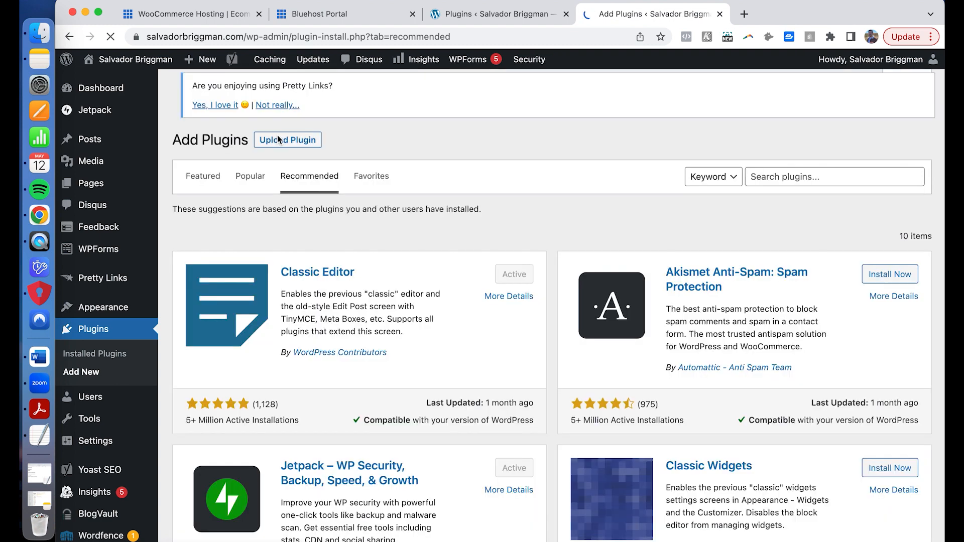
Find WooCommerce by Automattic among the Popular plugins, install it and activate it.
left_click(258, 173)
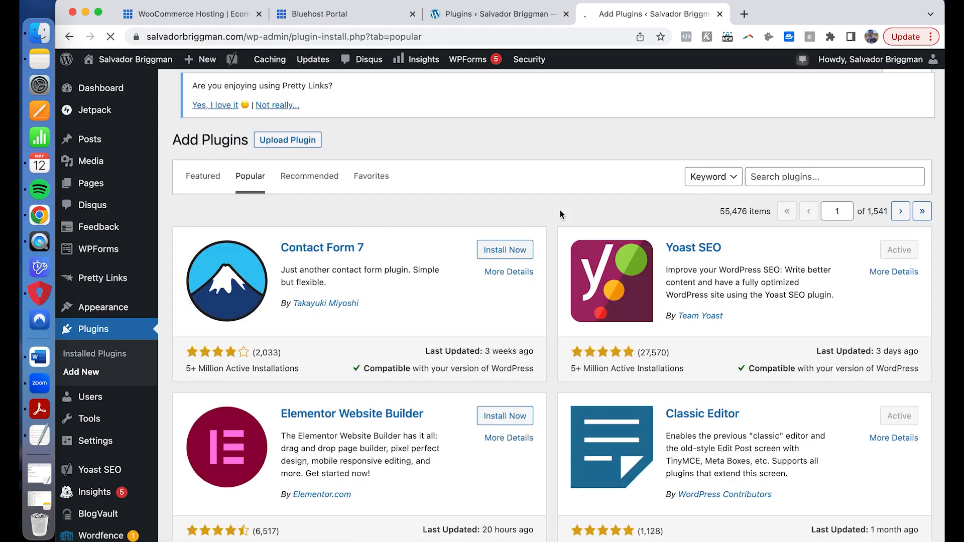
scroll(560, 210, "down", 4)
scroll(560, 210, "down", 3)
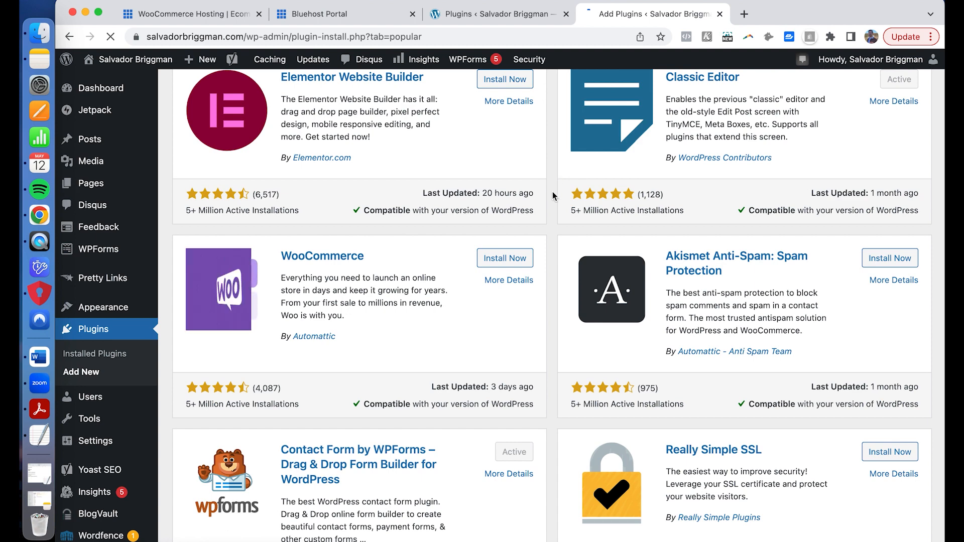
scroll(542, 223, "down", 3)
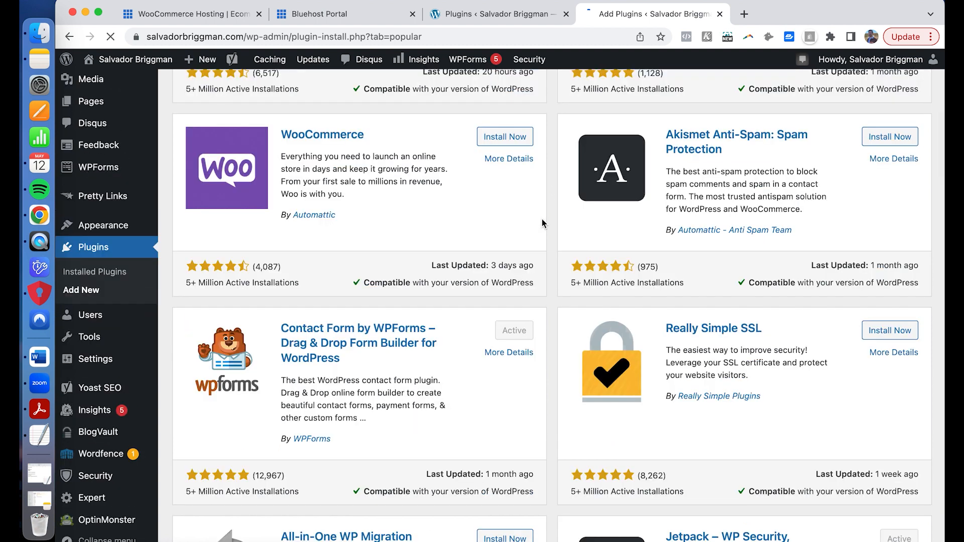
scroll(542, 222, "down", 3)
scroll(543, 223, "down", 2)
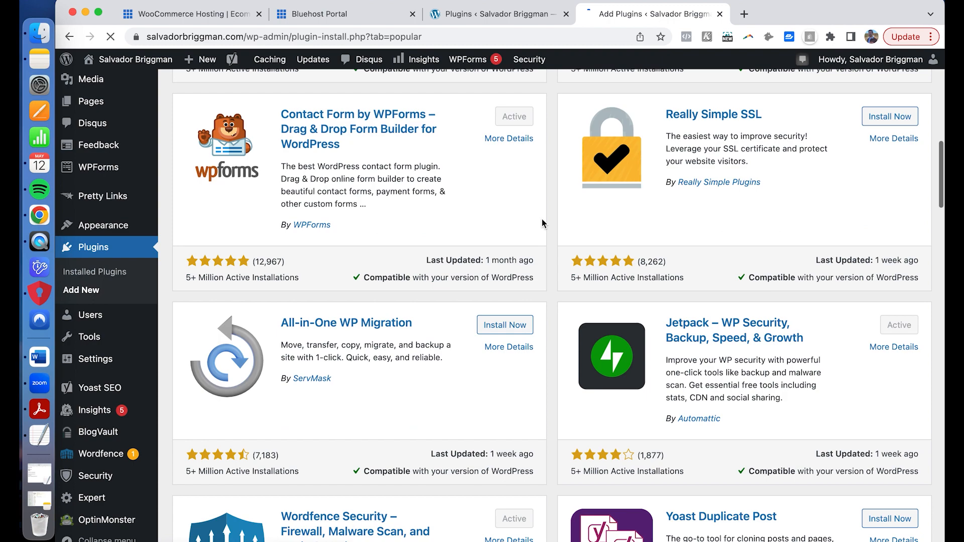
scroll(542, 222, "down", 4)
scroll(543, 223, "up", 7)
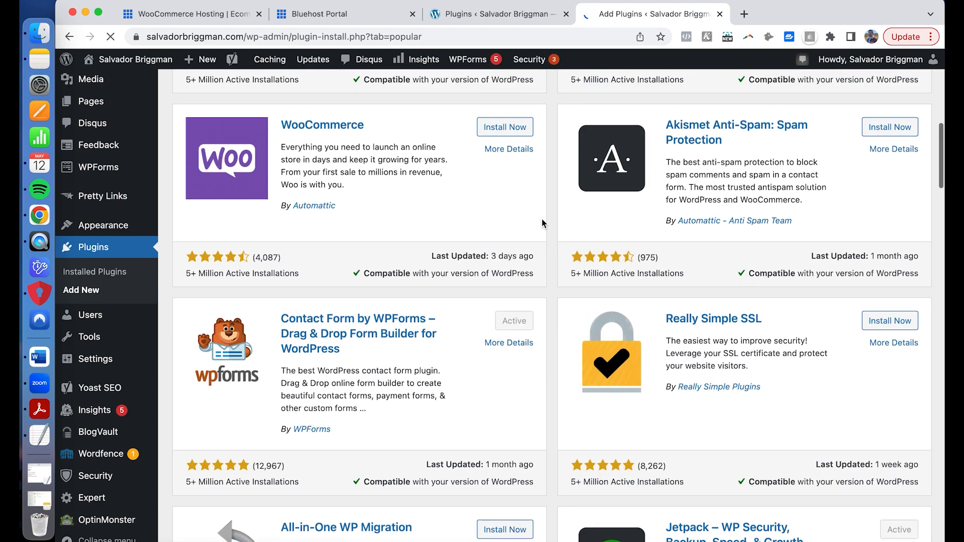
scroll(542, 222, "up", 2)
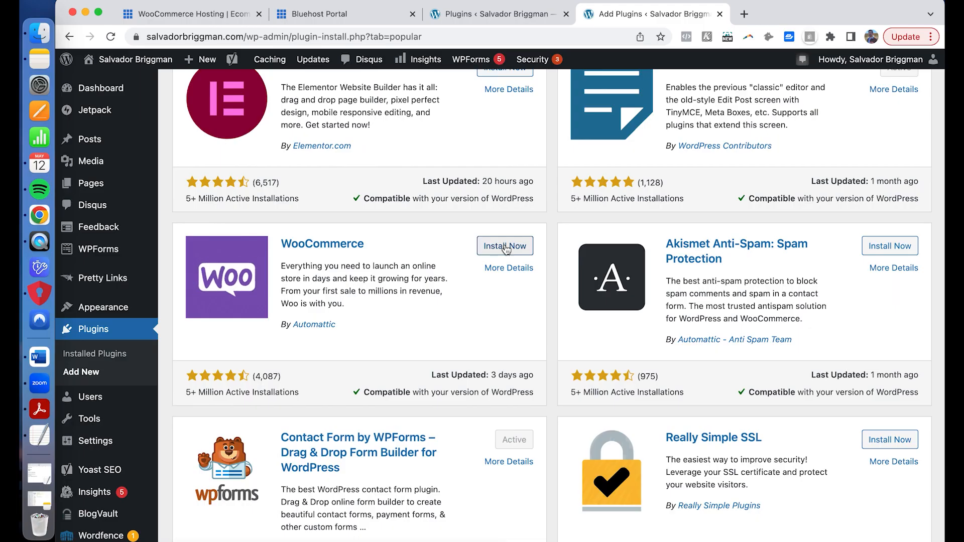
left_click(506, 246)
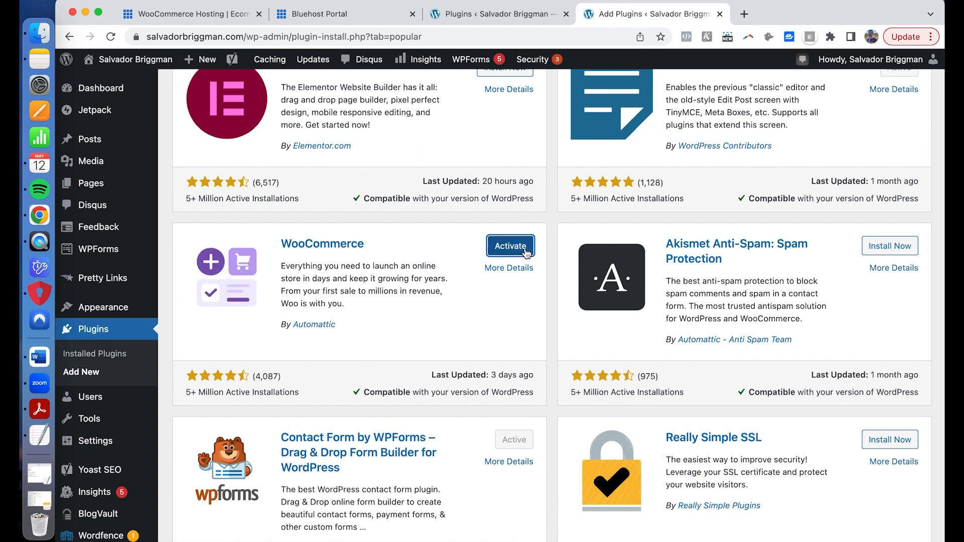
left_click(525, 251)
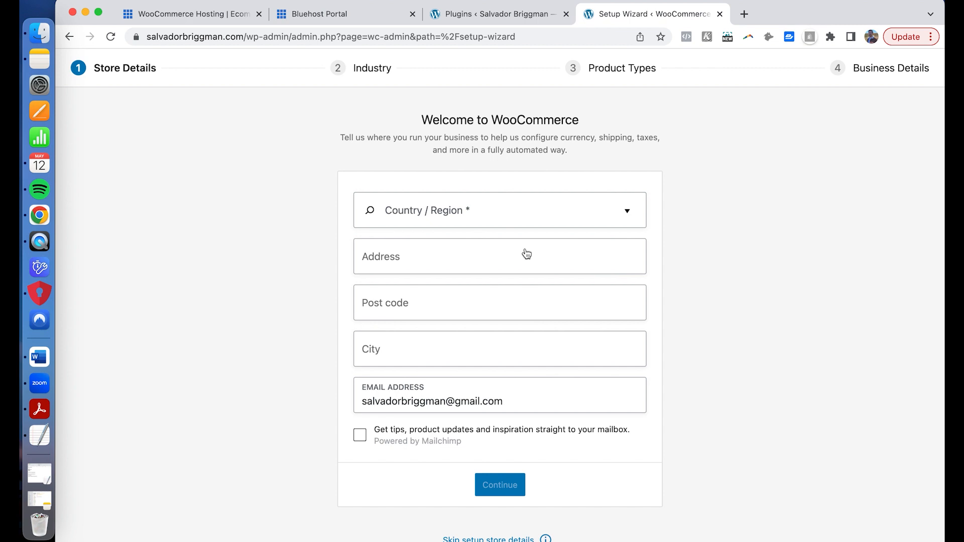
Set the store's country/region to United States (US) — Florida and continue to the Industry stage, declining usage tracking.
left_click(511, 215)
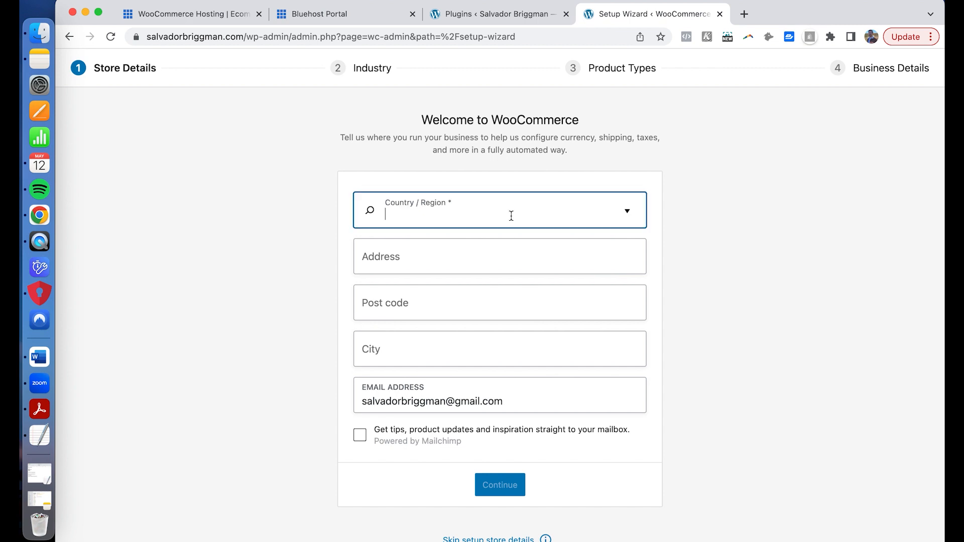
type("u")
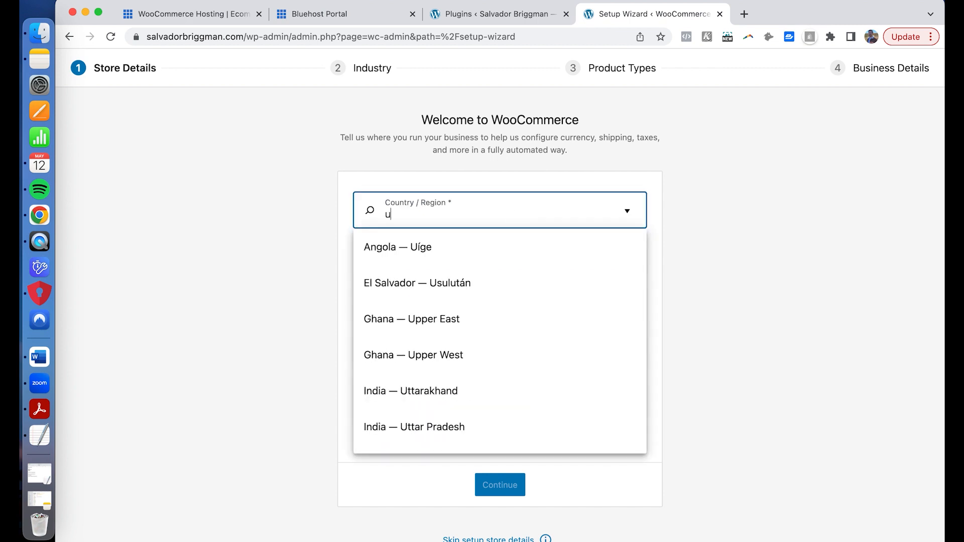
type("nited states")
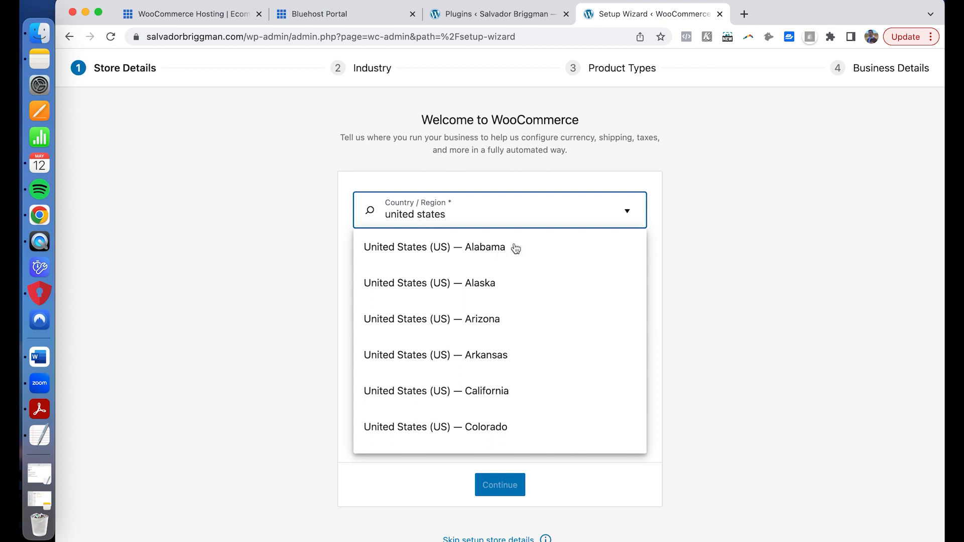
type(" flo")
key("BackSpace")
key("BackSpace")
key("BackSpace")
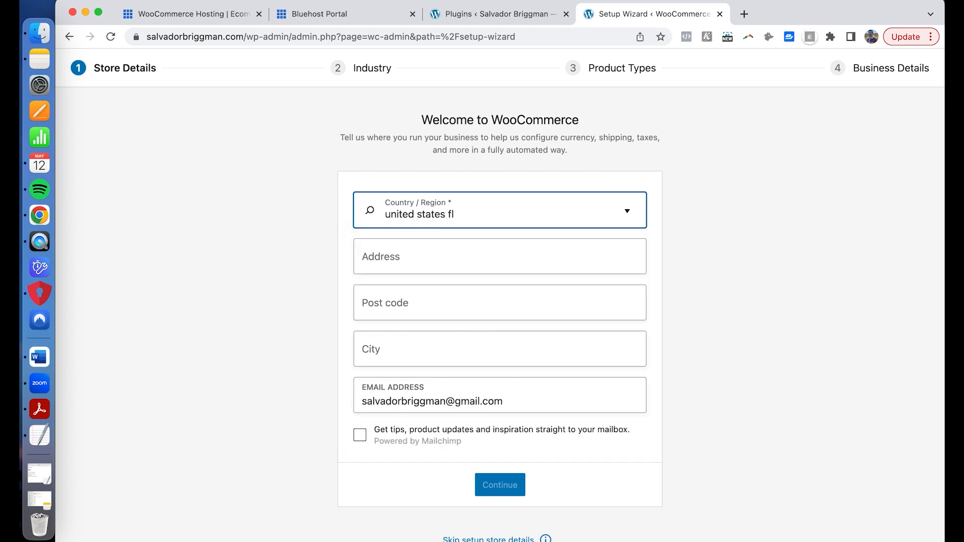
scroll(513, 336, "down", 5)
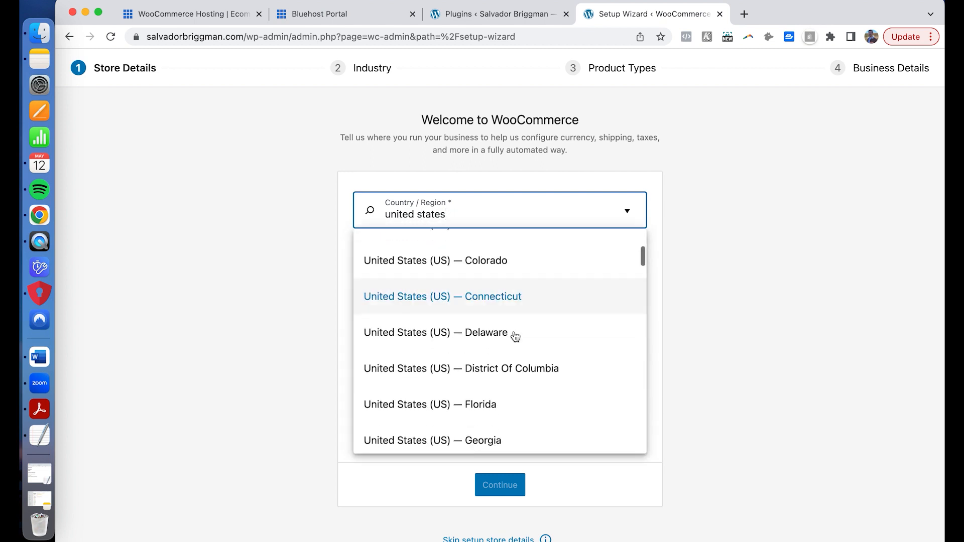
left_click(502, 326)
left_click(500, 484)
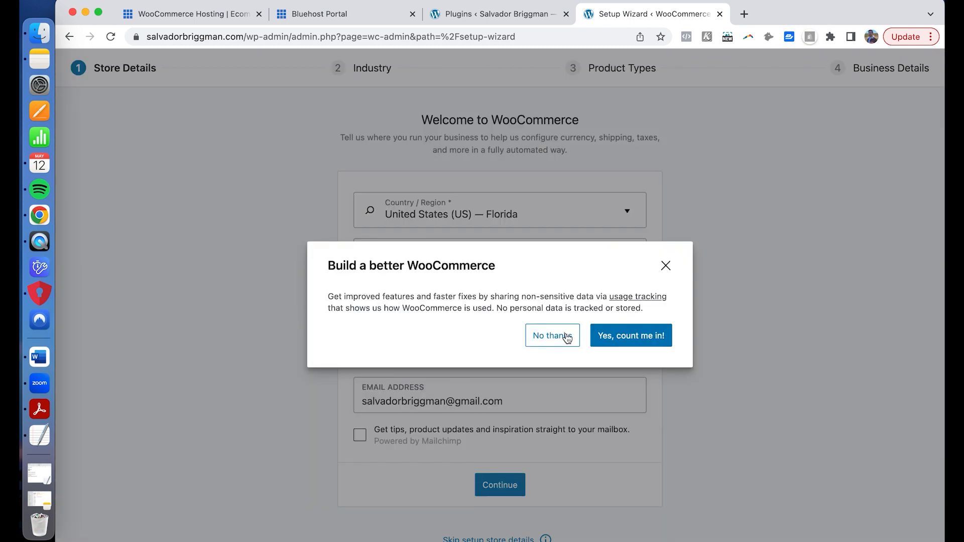
left_click(560, 336)
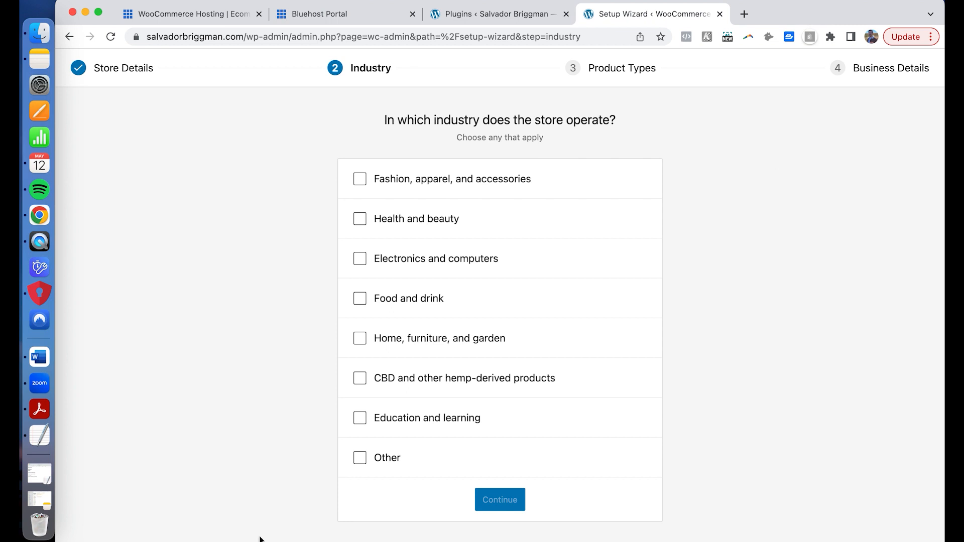
Choose Education and learning as the store's industry, and add Downloads and Subscriptions to the Physical products type.
left_click(360, 419)
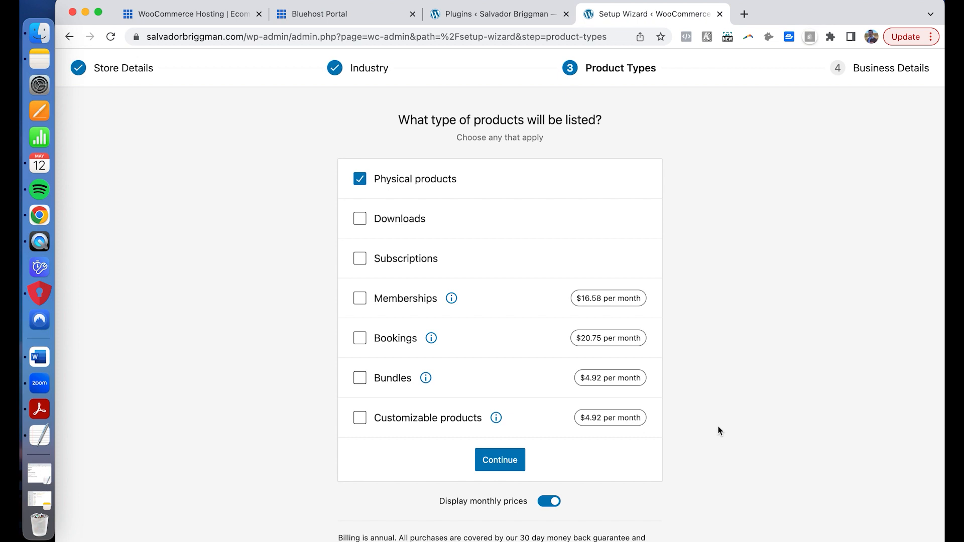
left_click(361, 220)
left_click(353, 263)
left_click(357, 263)
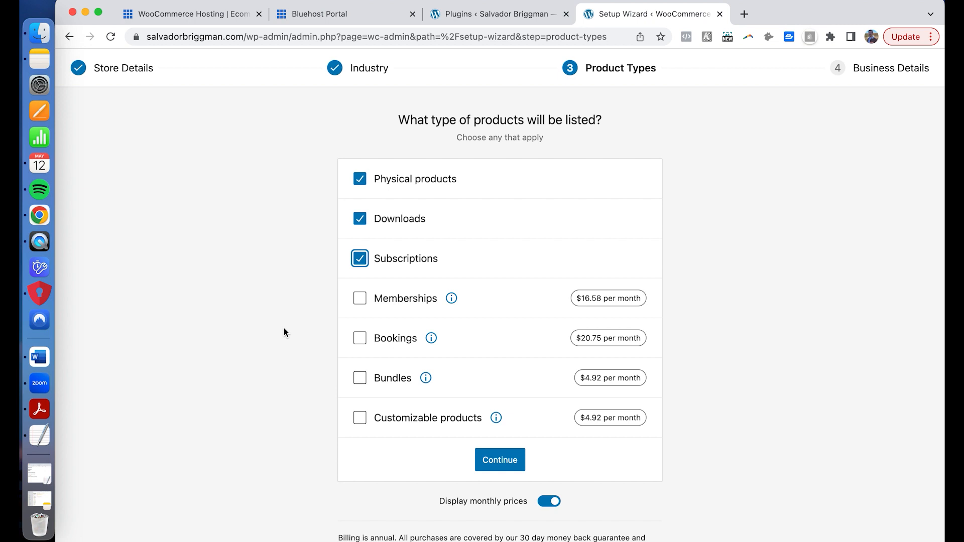
left_click(498, 461)
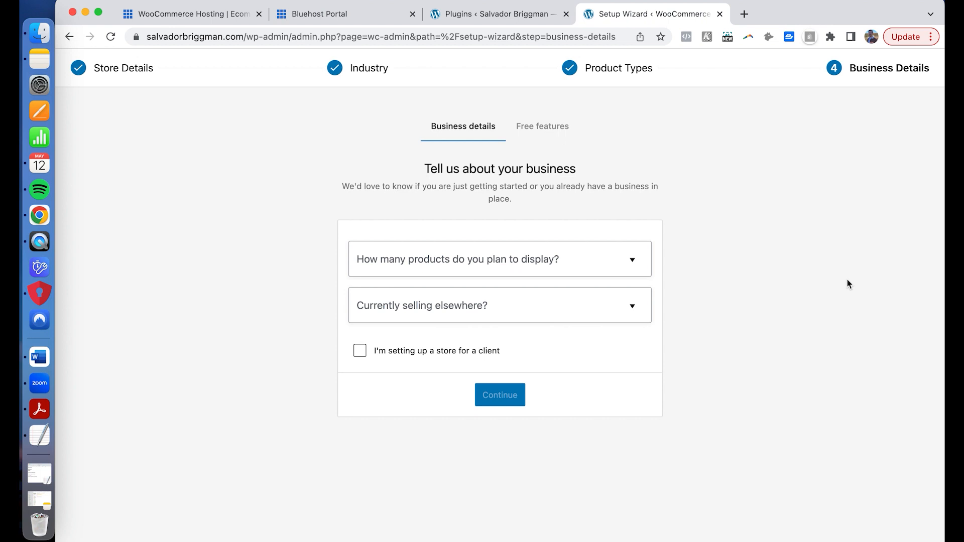
Fill in the business details with 1 - 10 products planned and No for currently selling elsewhere, and continue.
left_click(555, 269)
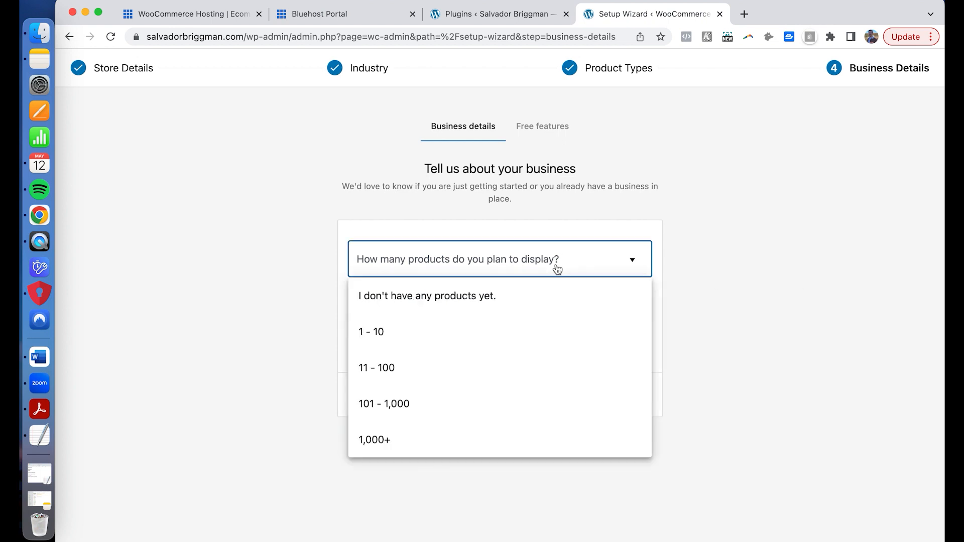
left_click(503, 332)
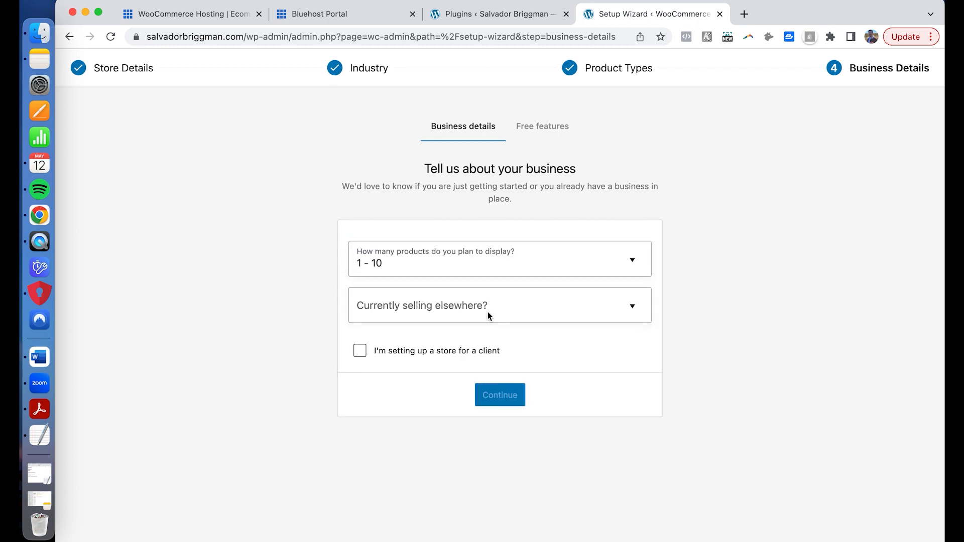
left_click(487, 313)
left_click(485, 340)
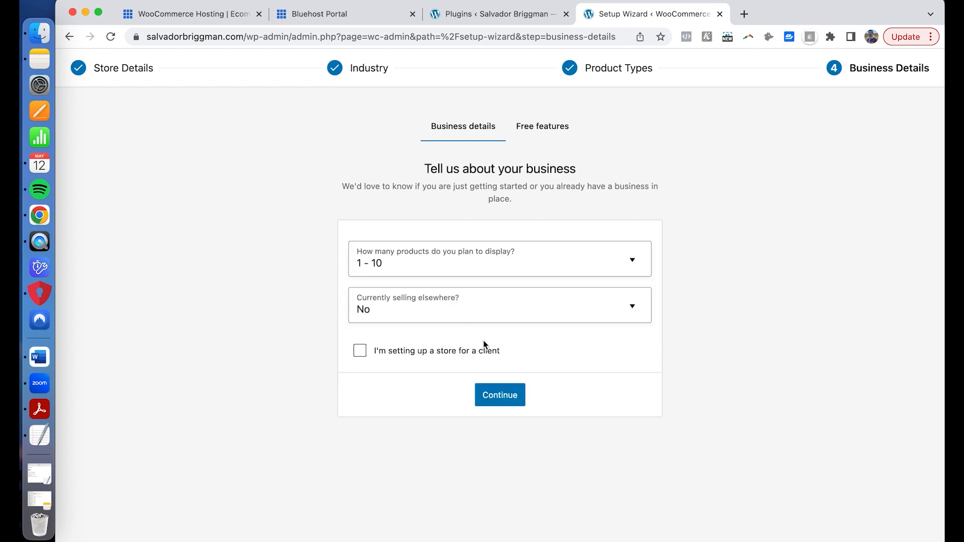
left_click(509, 401)
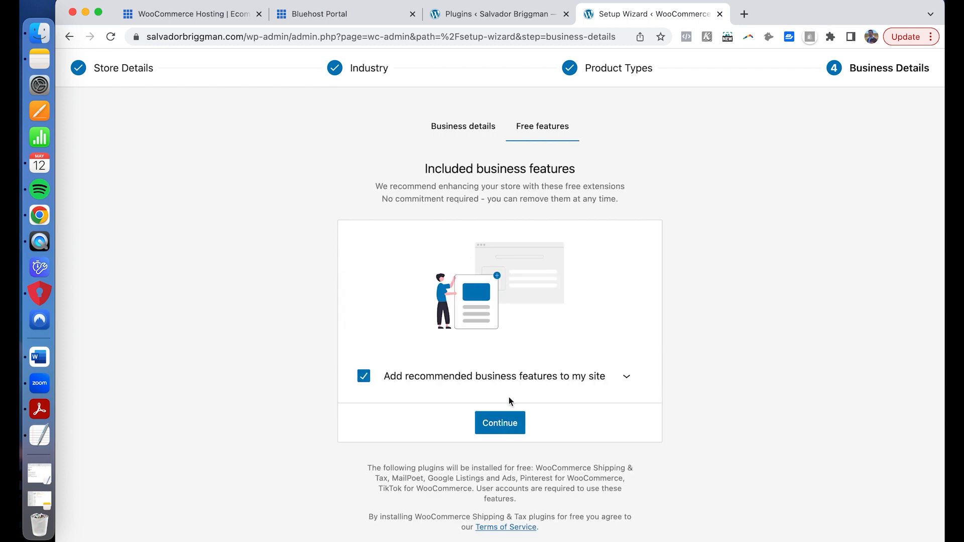
Expand and review the recommended free business features, and finish the setup wizard with all of them included.
left_click(625, 377)
scroll(679, 357, "down", 5)
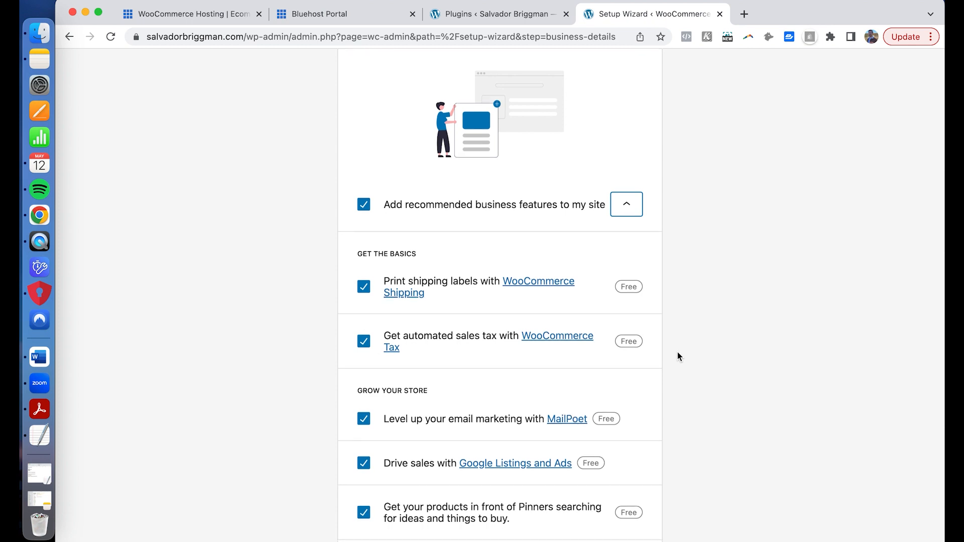
scroll(678, 354, "down", 3)
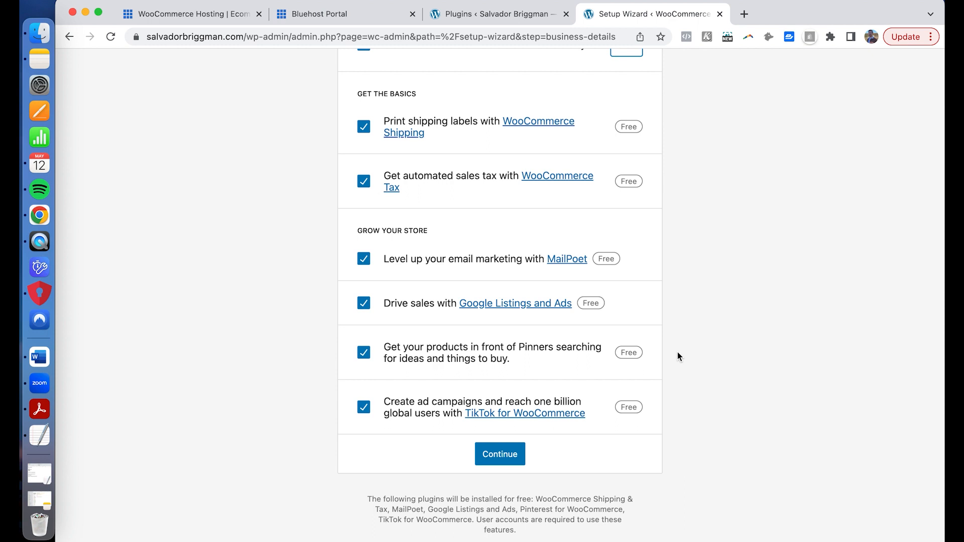
left_click(510, 462)
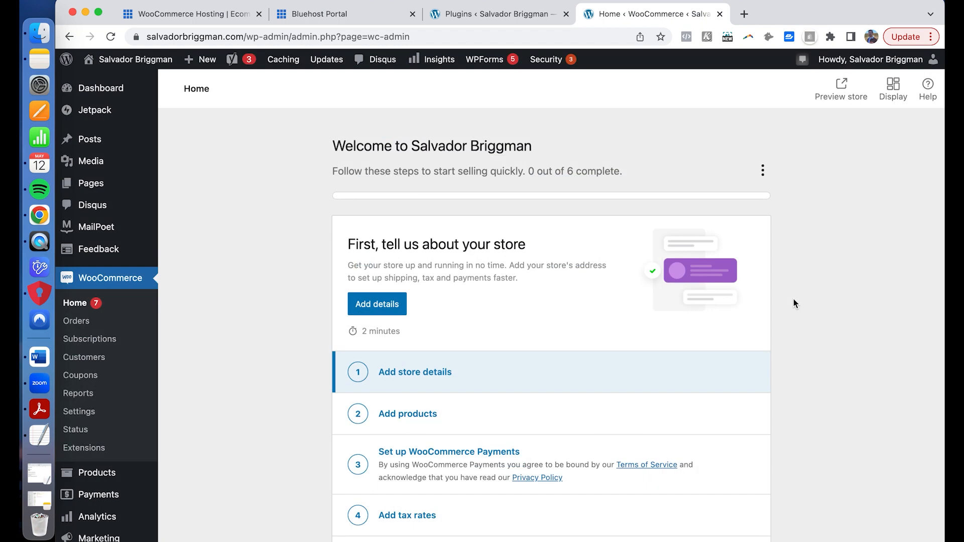
Look over the WooCommerce Home setup tasks and the Things to do next list.
scroll(794, 301, "down", 5)
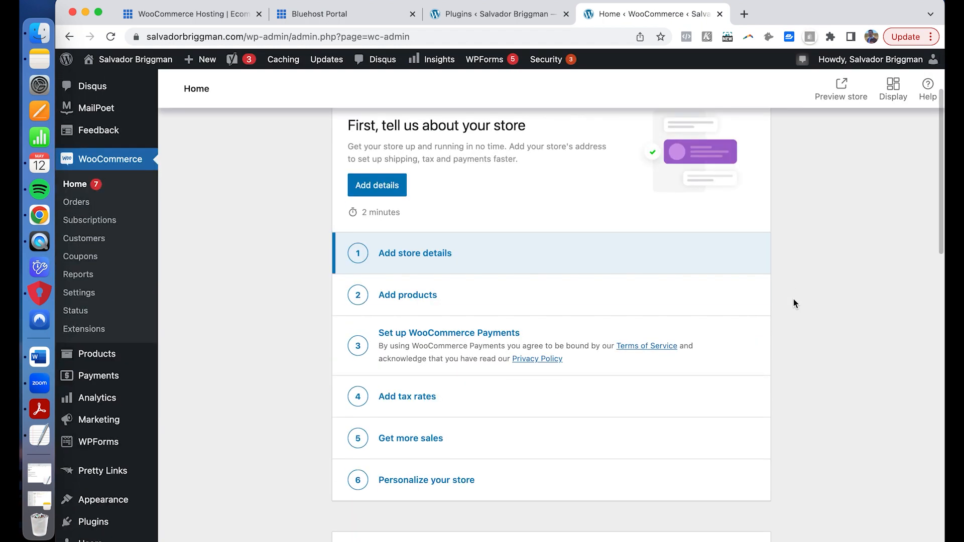
scroll(793, 299, "down", 2)
scroll(794, 299, "up", 4)
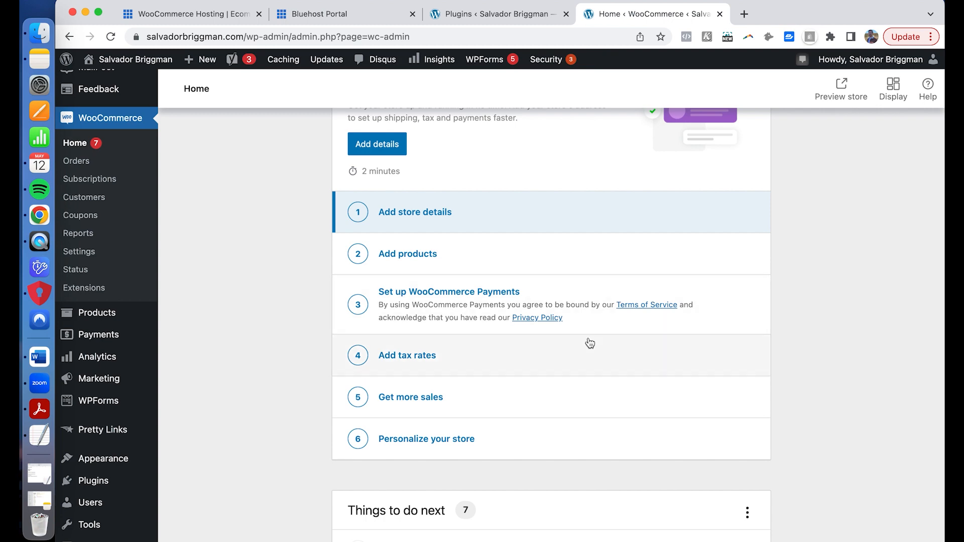
scroll(559, 417, "down", 5)
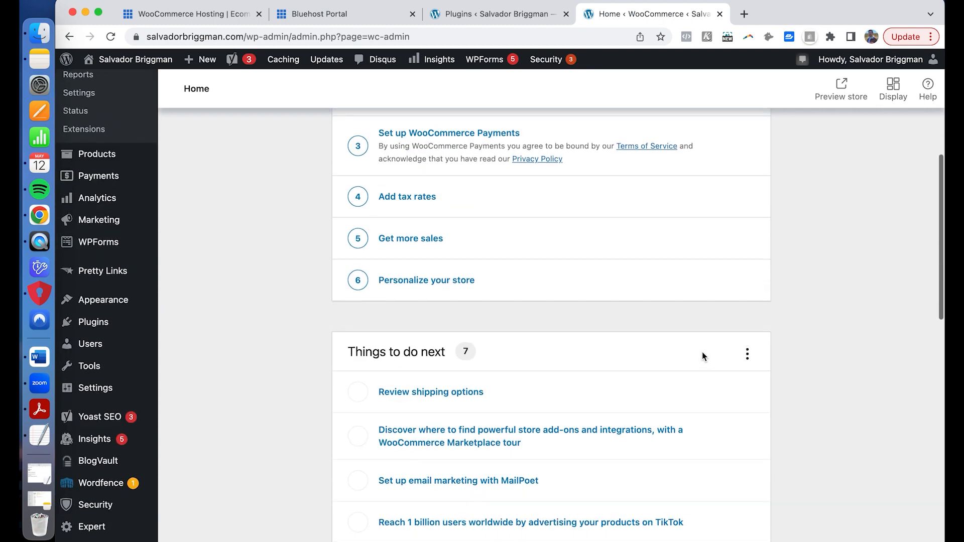
scroll(873, 263, "down", 6)
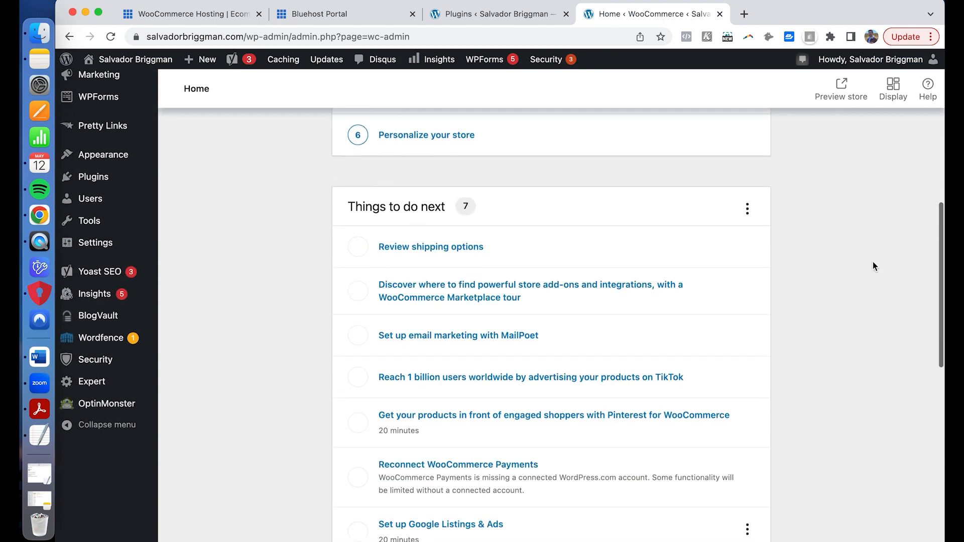
scroll(872, 266, "down", 4)
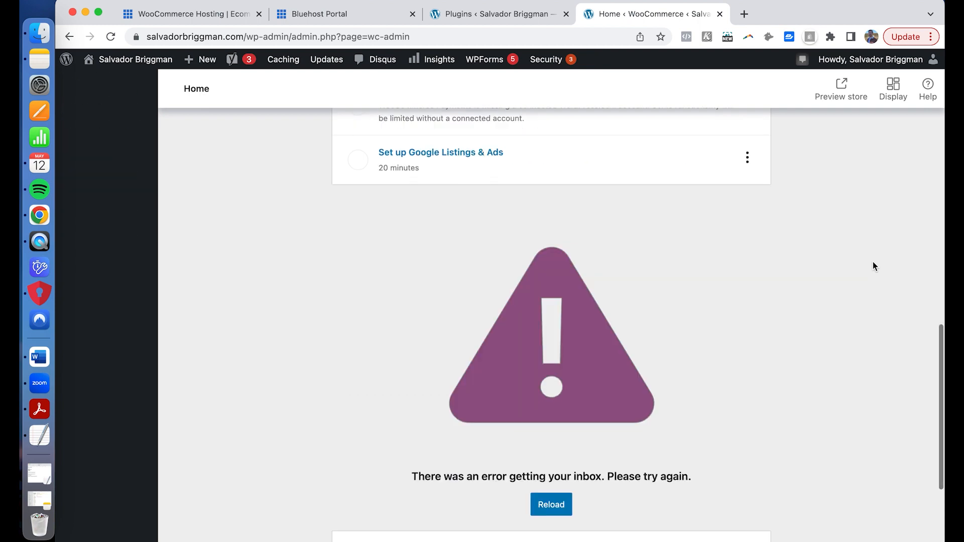
Open the store details task from WooCommerce Home and dismiss the tip about adding the store location.
scroll(873, 266, "down", 1)
scroll(873, 266, "up", 7)
scroll(873, 266, "up", 10)
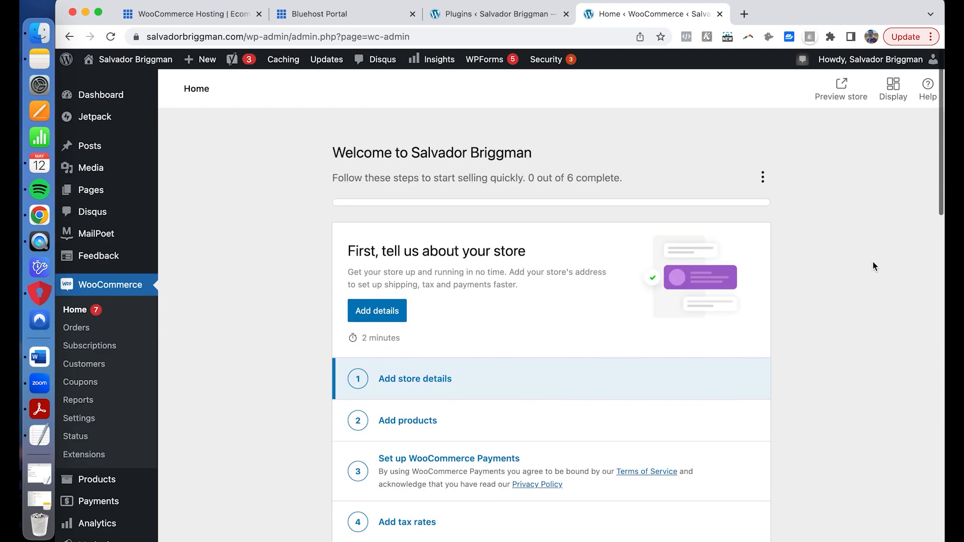
scroll(873, 266, "down", 1)
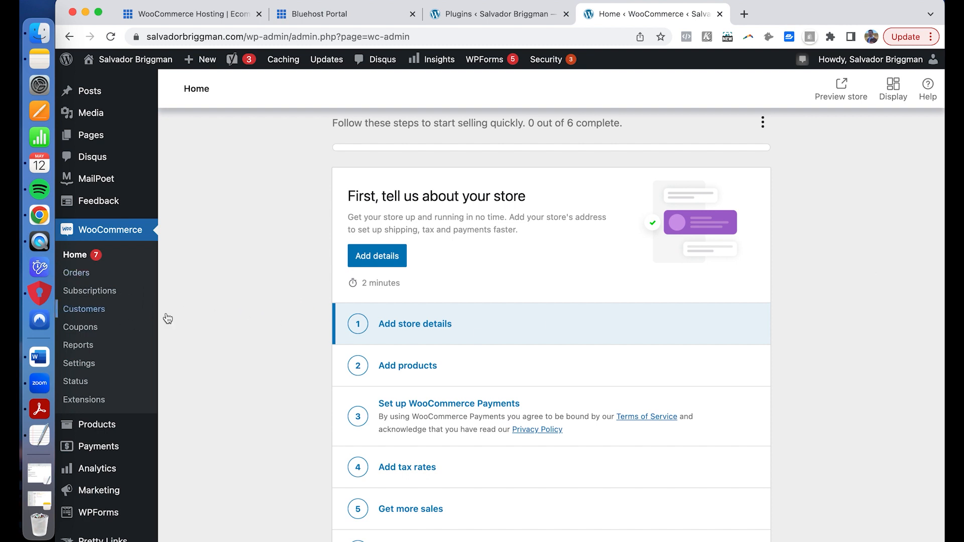
left_click(387, 262)
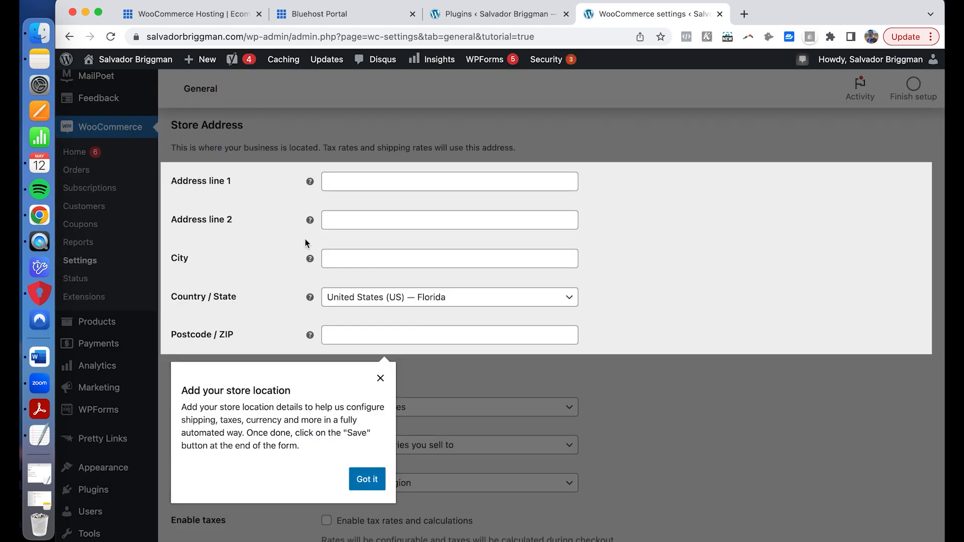
left_click(372, 482)
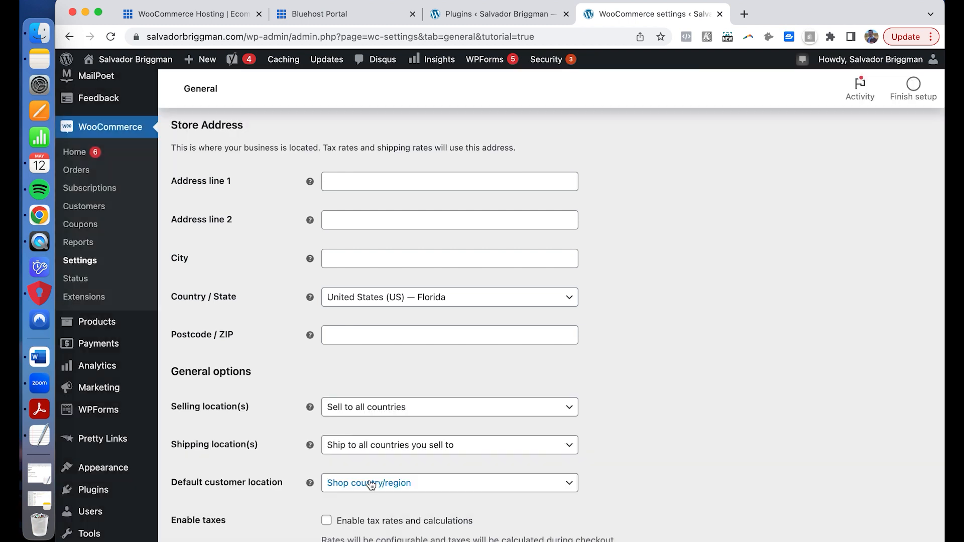
Check the available choices for the store's selling and shipping locations in the general options.
scroll(275, 389, "down", 5)
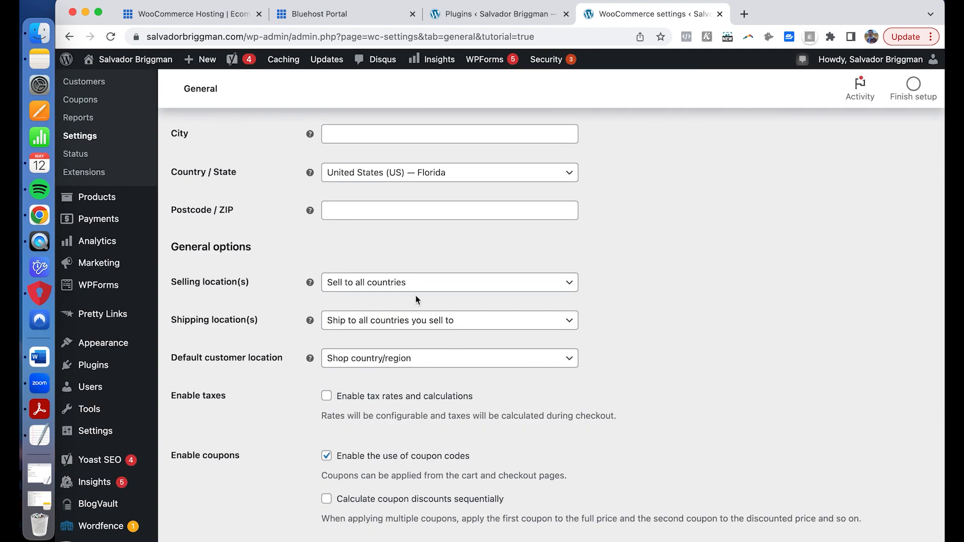
left_click(437, 286)
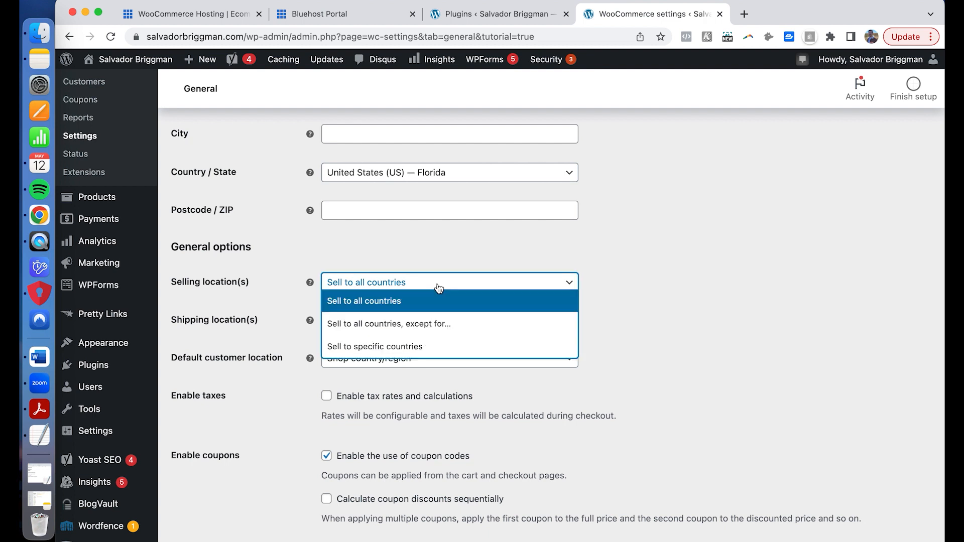
left_click(722, 263)
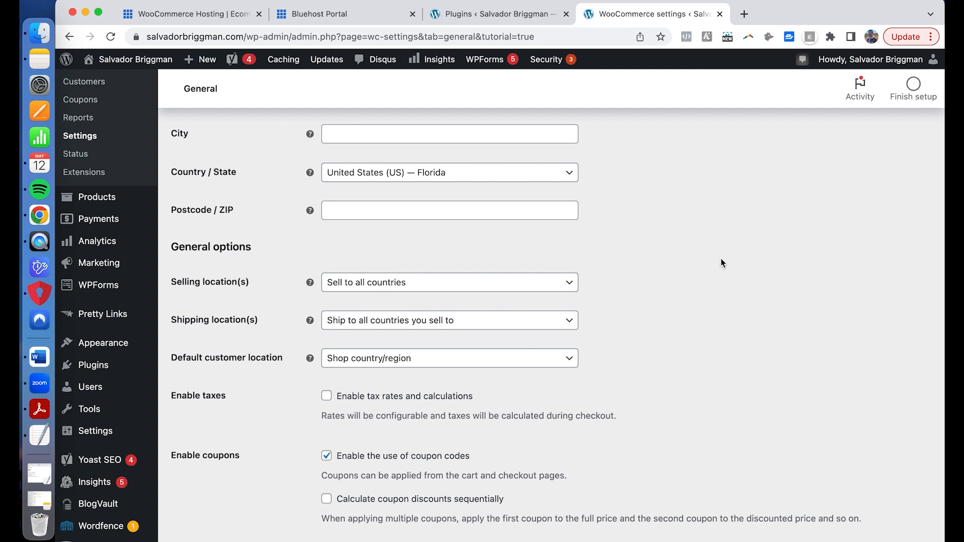
left_click(470, 325)
Review the tax, coupon and currency options in the general store settings.
scroll(273, 310, "down", 2)
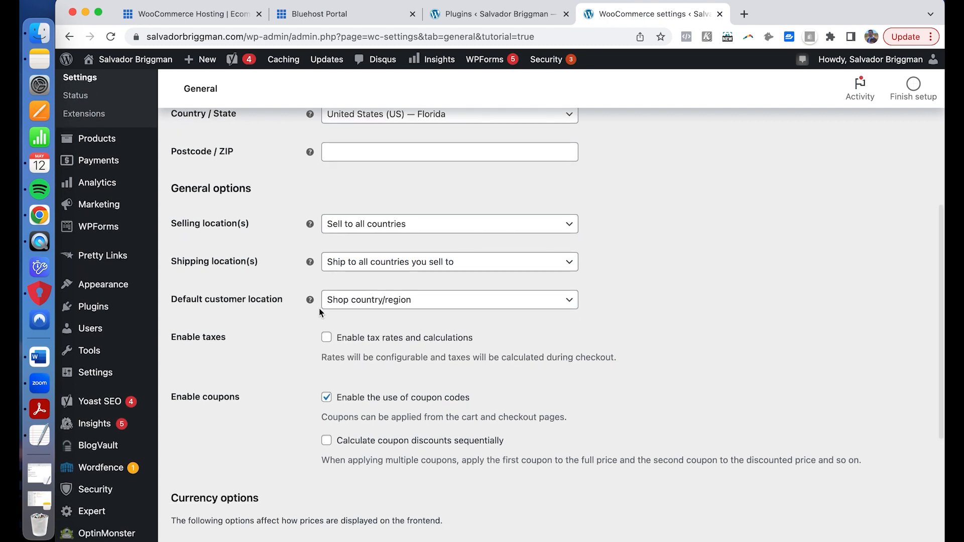
scroll(558, 343, "down", 4)
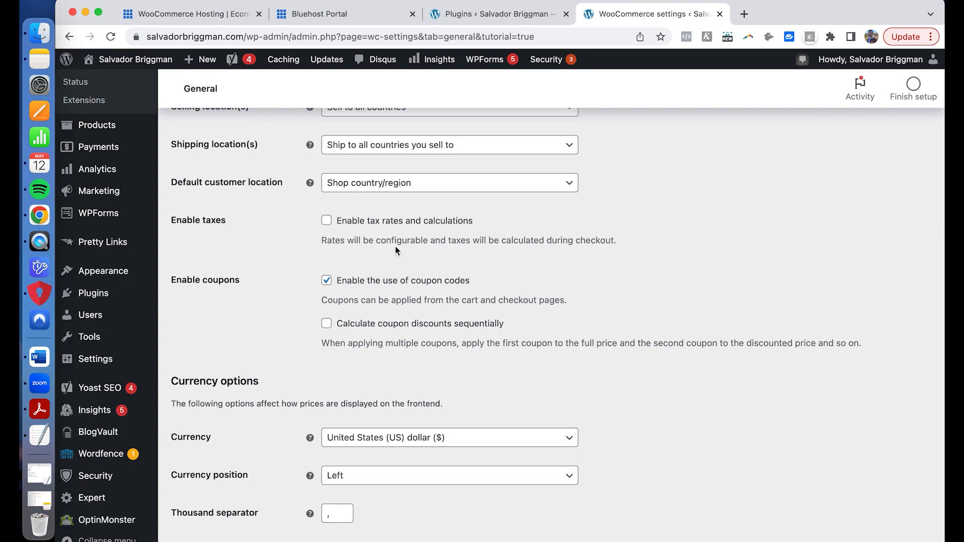
left_click_drag(507, 242, 616, 249)
scroll(616, 250, "down", 2)
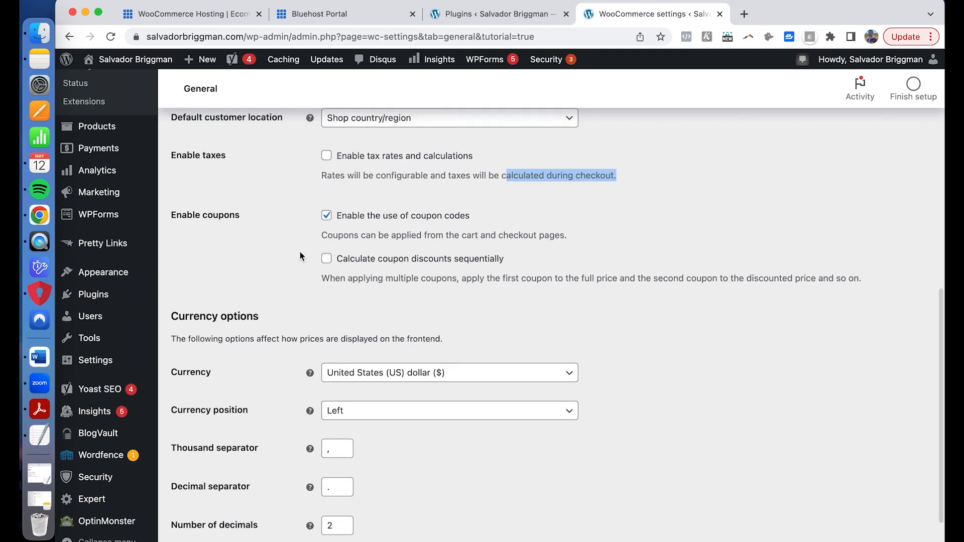
left_click(294, 262)
scroll(293, 263, "down", 3)
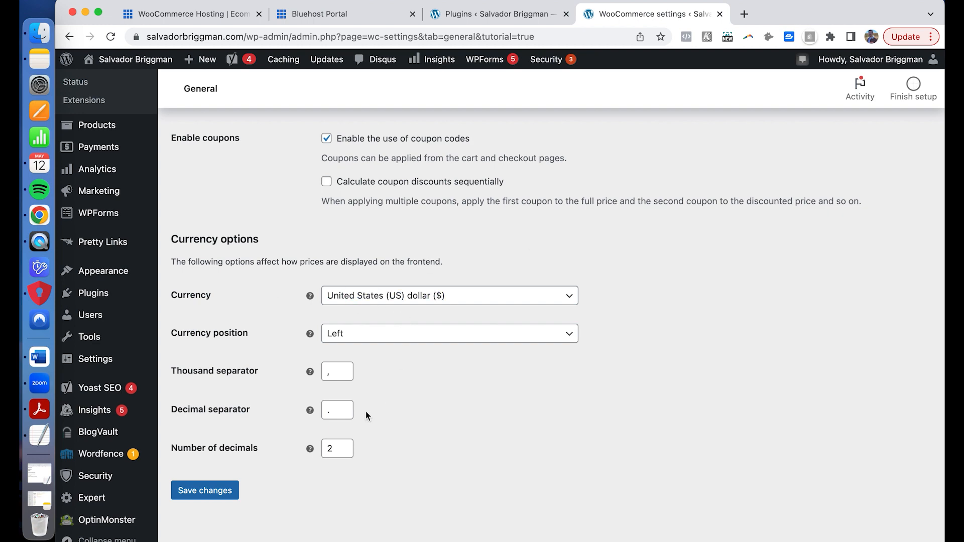
Open the Products settings and review the shop page, measurement, review and rating options.
scroll(366, 411, "up", 10)
left_click(250, 150)
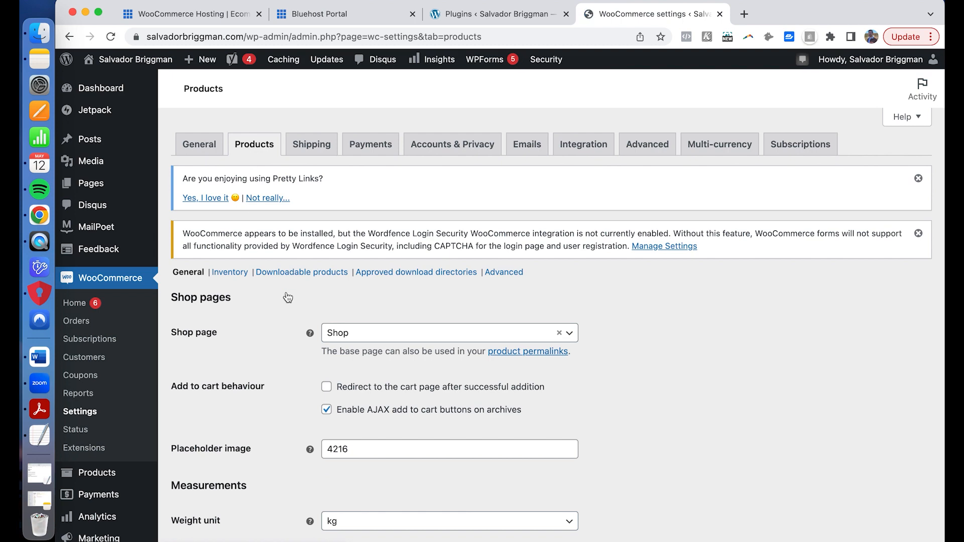
scroll(287, 297, "down", 4)
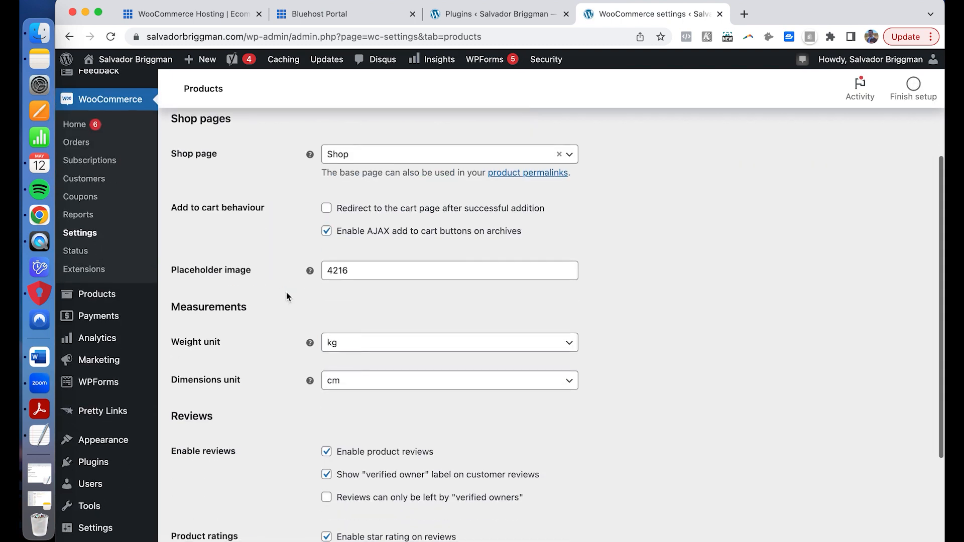
scroll(287, 296, "down", 2)
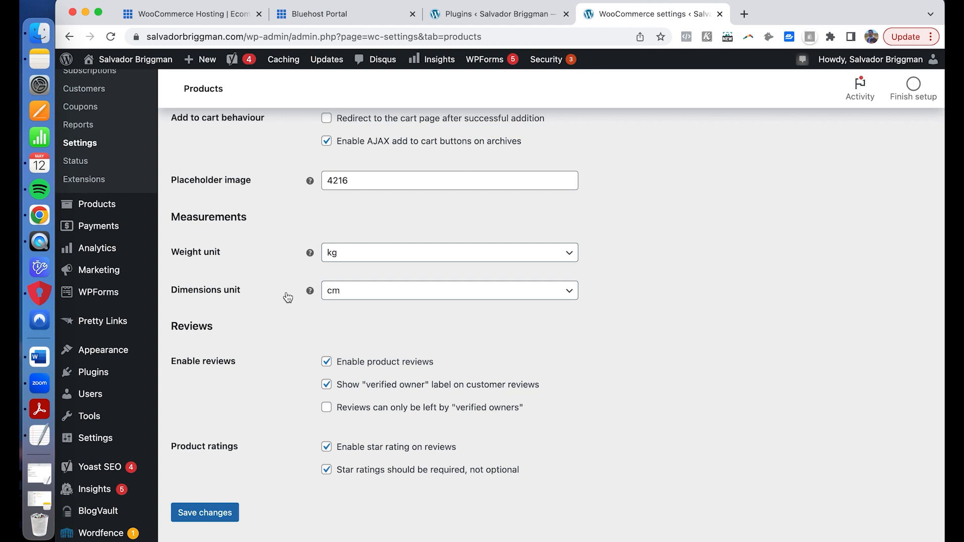
scroll(288, 298, "down", 1)
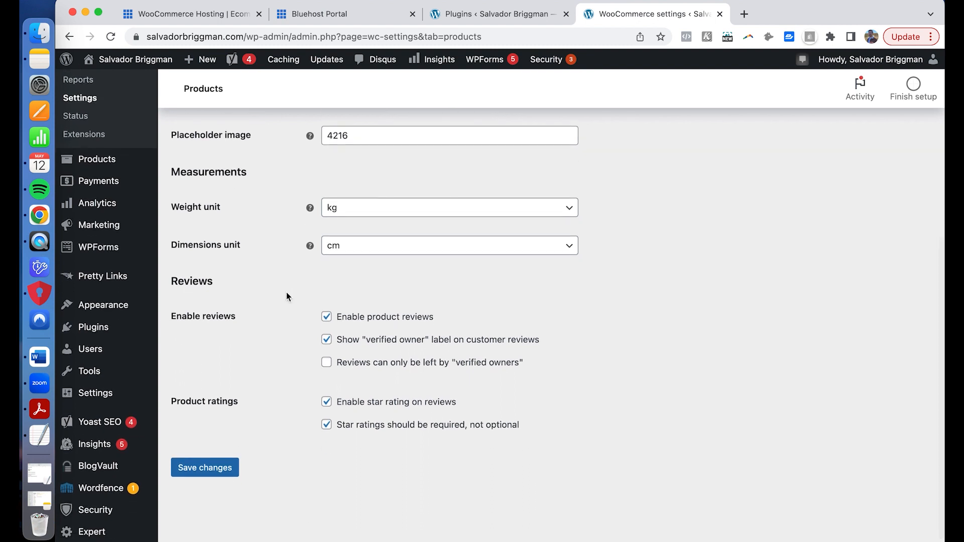
left_click(326, 317)
scroll(286, 233, "up", 10)
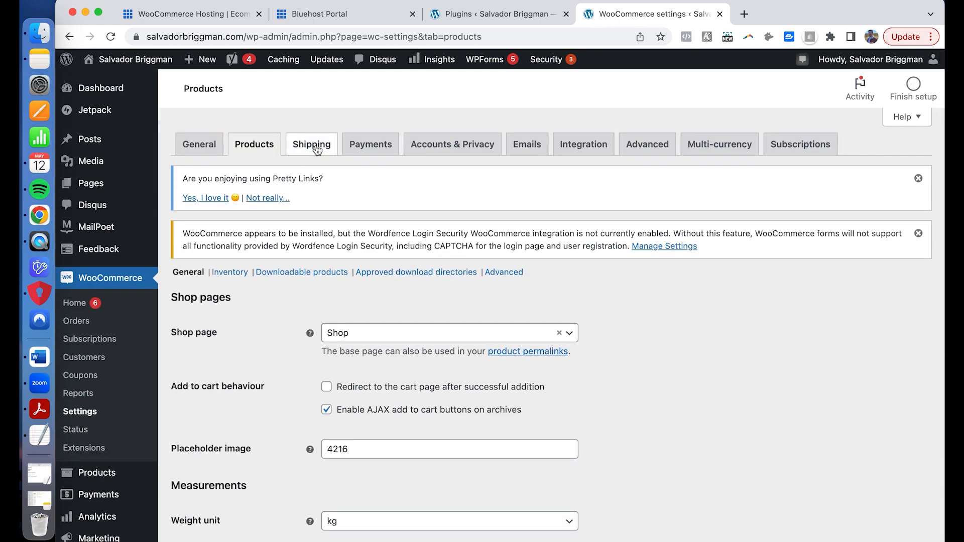
Open the Shipping settings and look over the shipping zones and their methods.
left_click(312, 146)
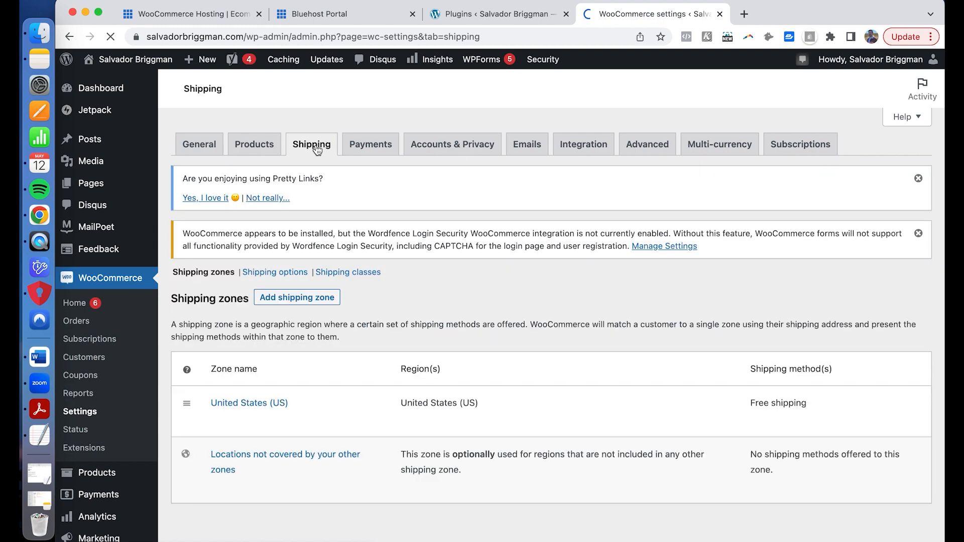
scroll(358, 243, "down", 2)
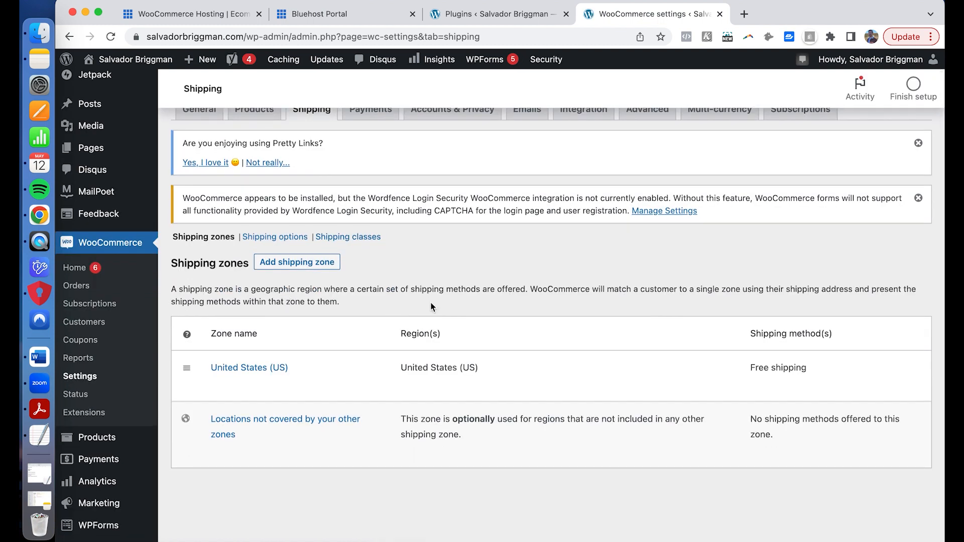
scroll(431, 306, "up", 2)
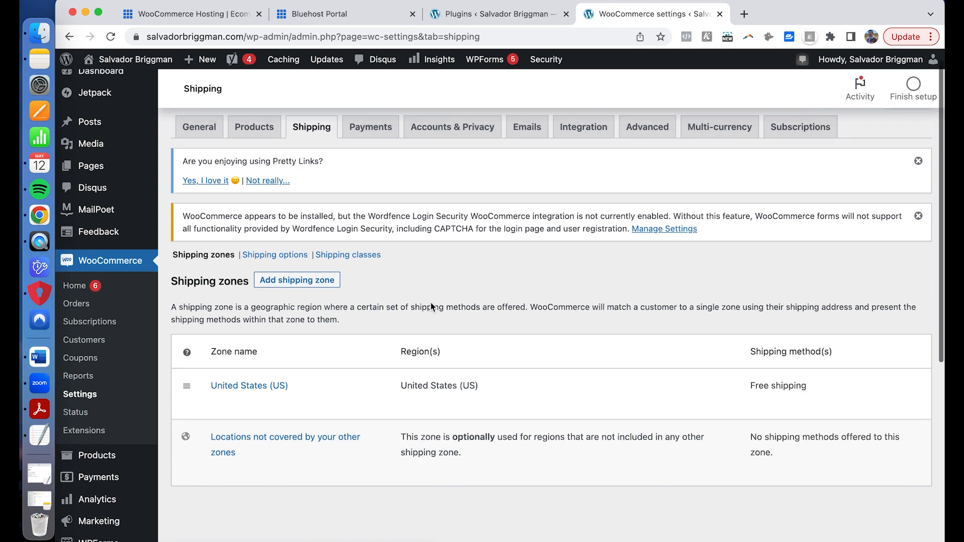
Open the Payments settings and review the WooCommerce Payments offer and the list of payment methods.
left_click(374, 145)
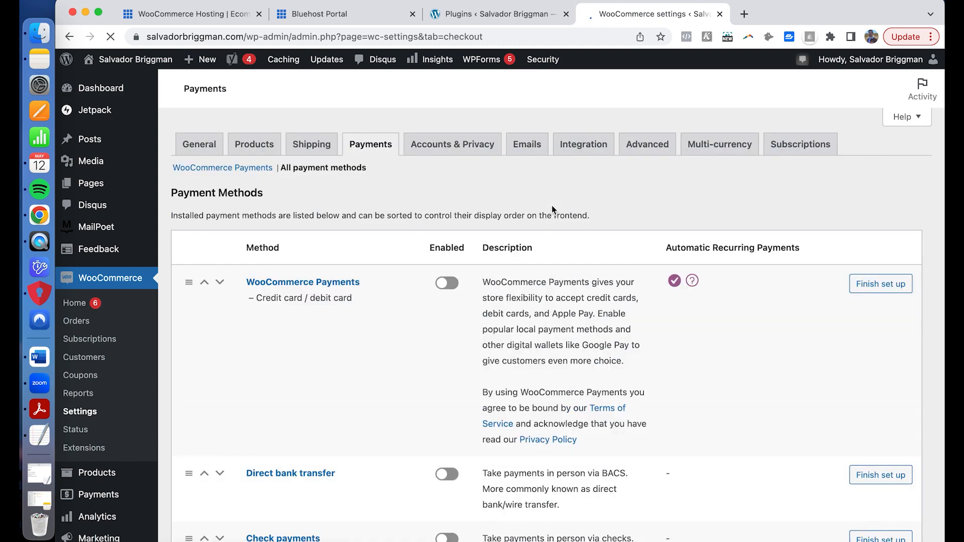
scroll(552, 210, "down", 1)
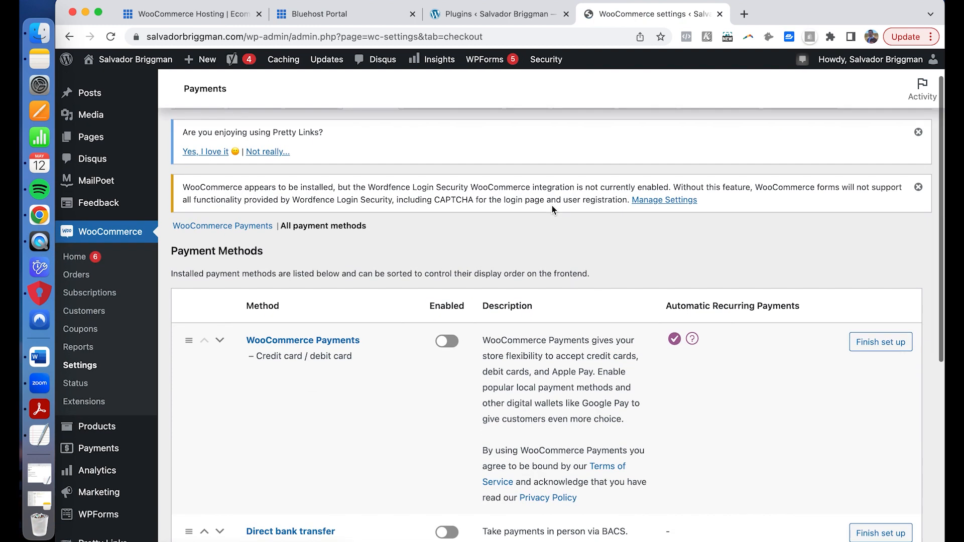
scroll(553, 210, "down", 1)
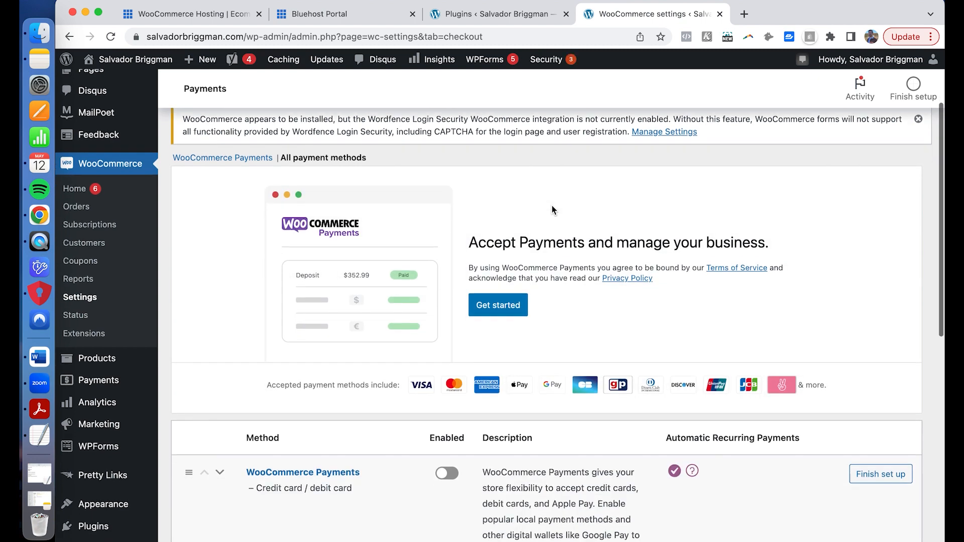
scroll(553, 210, "up", 2)
scroll(552, 210, "down", 5)
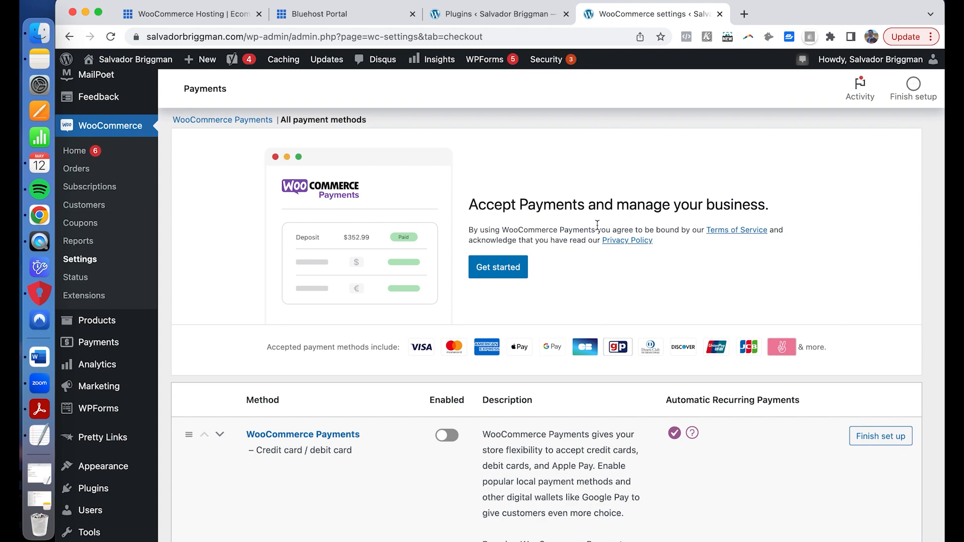
scroll(597, 224, "down", 6)
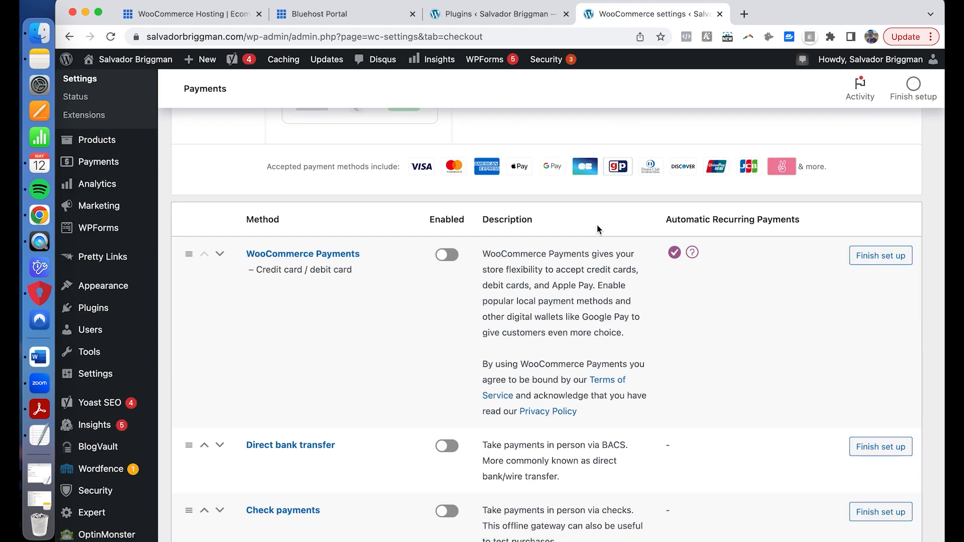
scroll(597, 228, "down", 4)
scroll(597, 225, "up", 1)
Switch on WooCommerce Payments and review the accepted cards and required steps on its setup page.
left_click(452, 180)
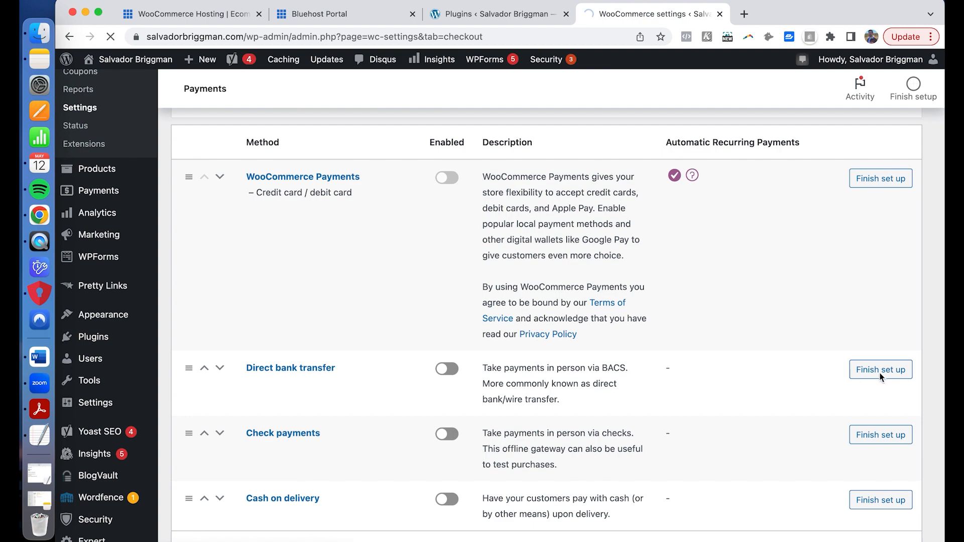
scroll(362, 430, "down", 2)
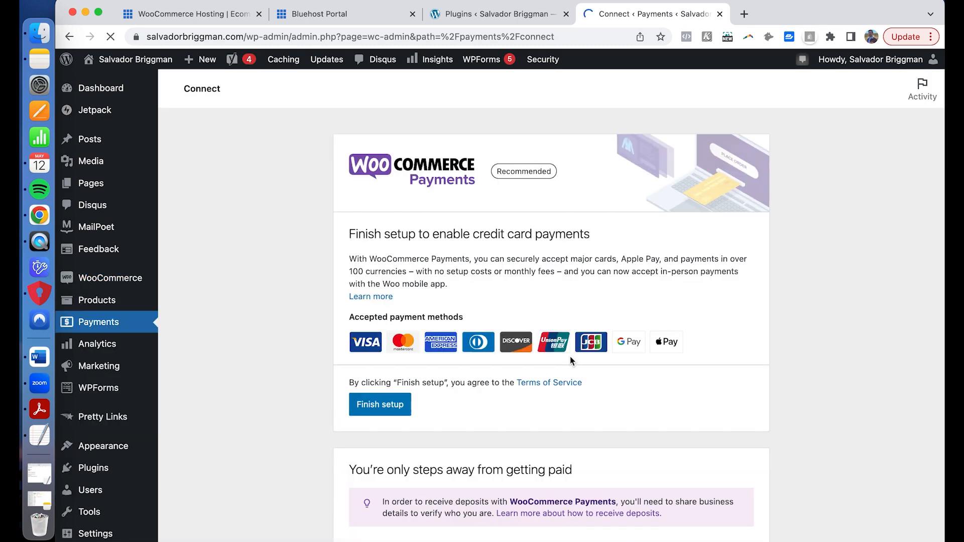
scroll(648, 297, "down", 5)
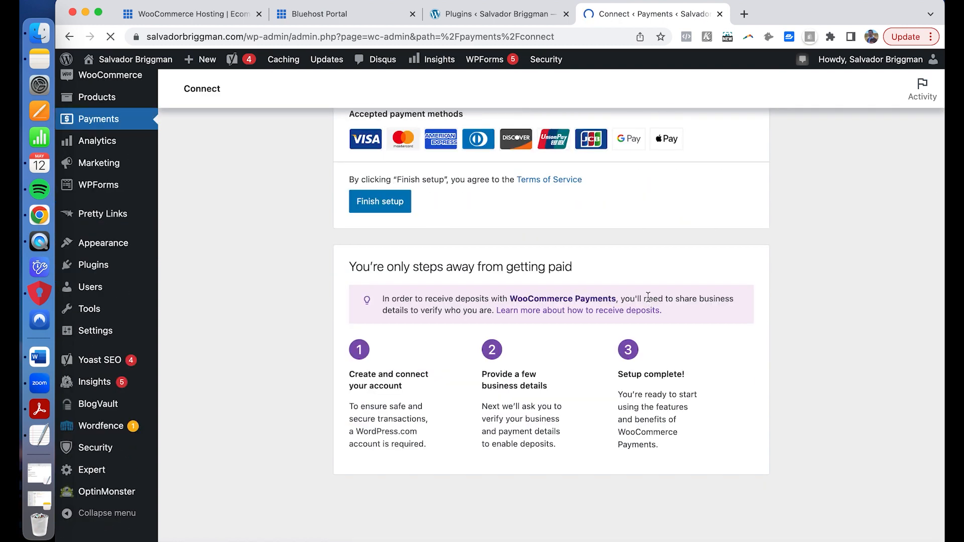
scroll(455, 330, "up", 3)
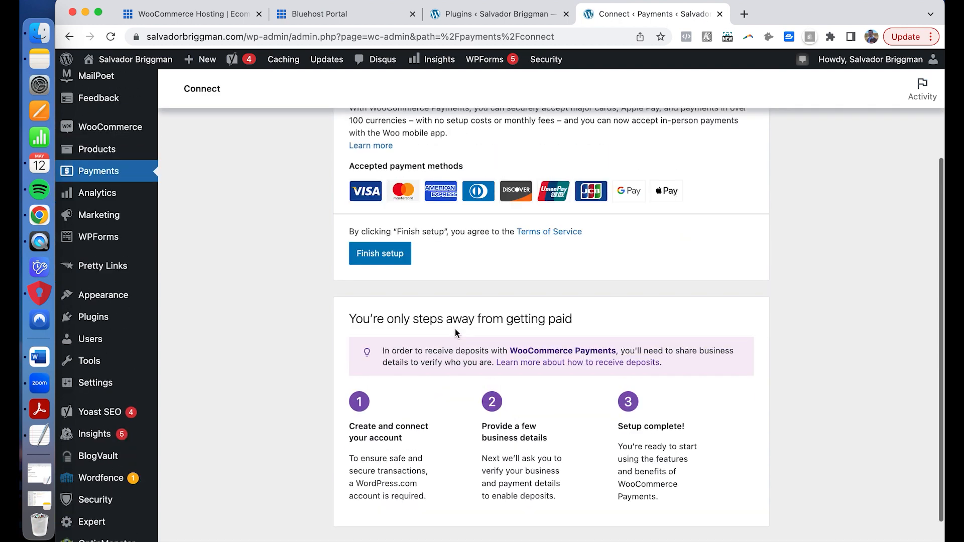
scroll(454, 345, "down", 1)
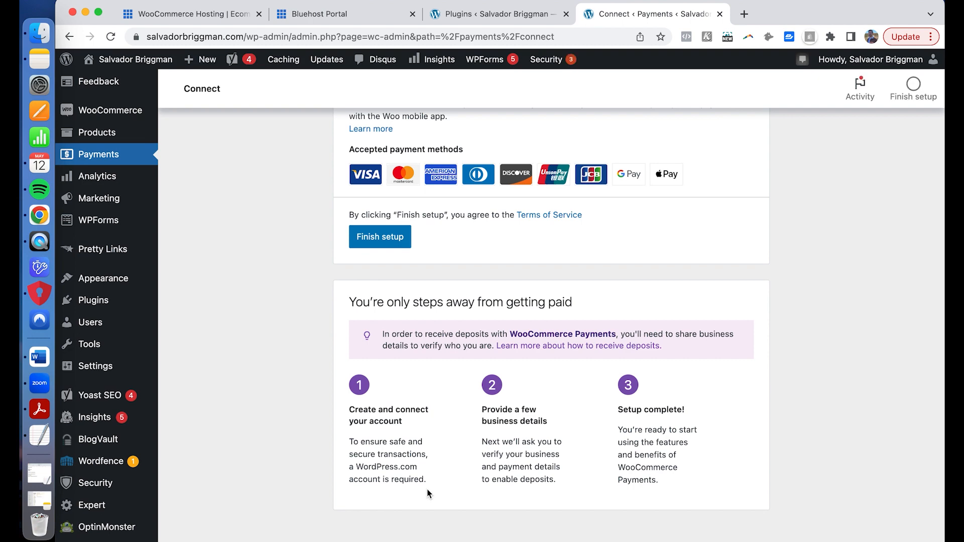
scroll(648, 406, "up", 4)
scroll(648, 402, "up", 1)
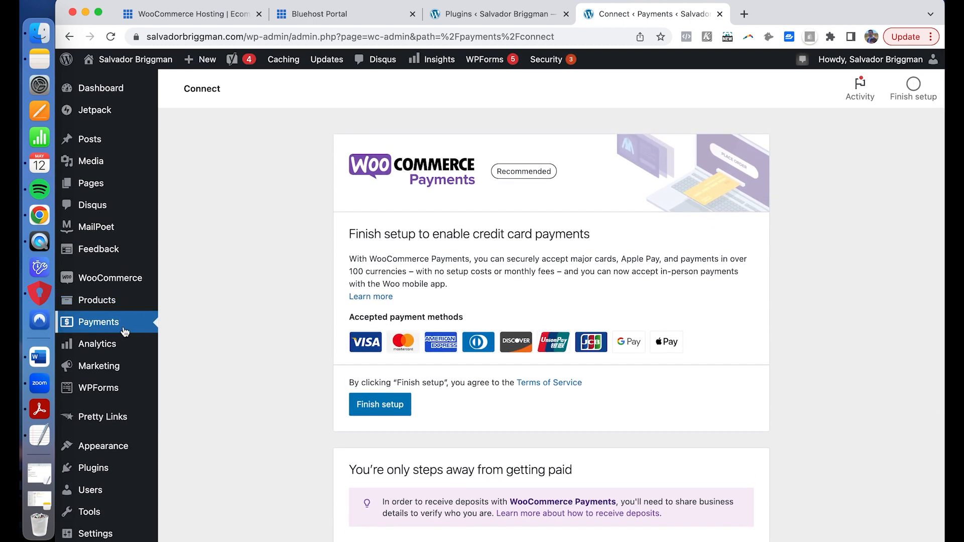
Return to WooCommerce Home, open the Get more sales task and look over its marketing extensions.
mouse_move(135, 284)
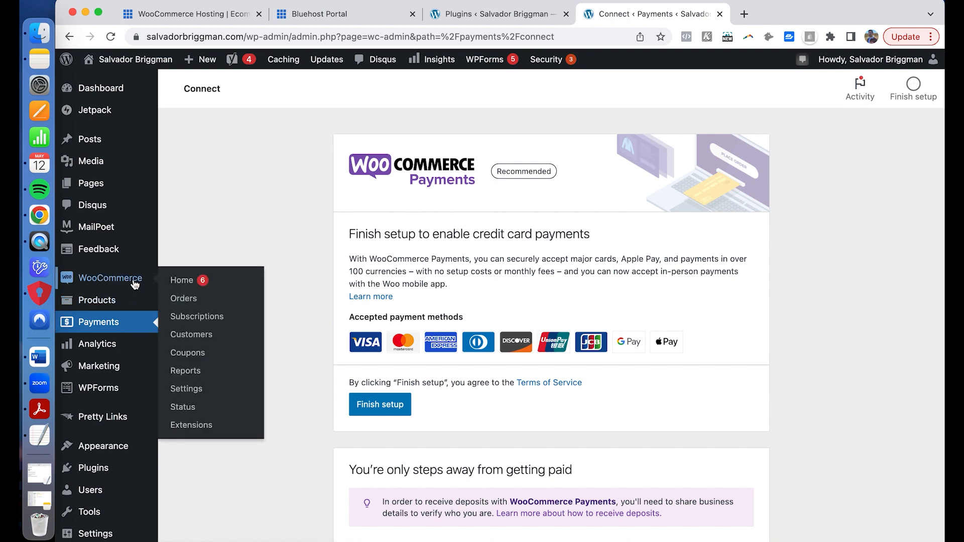
left_click(134, 284)
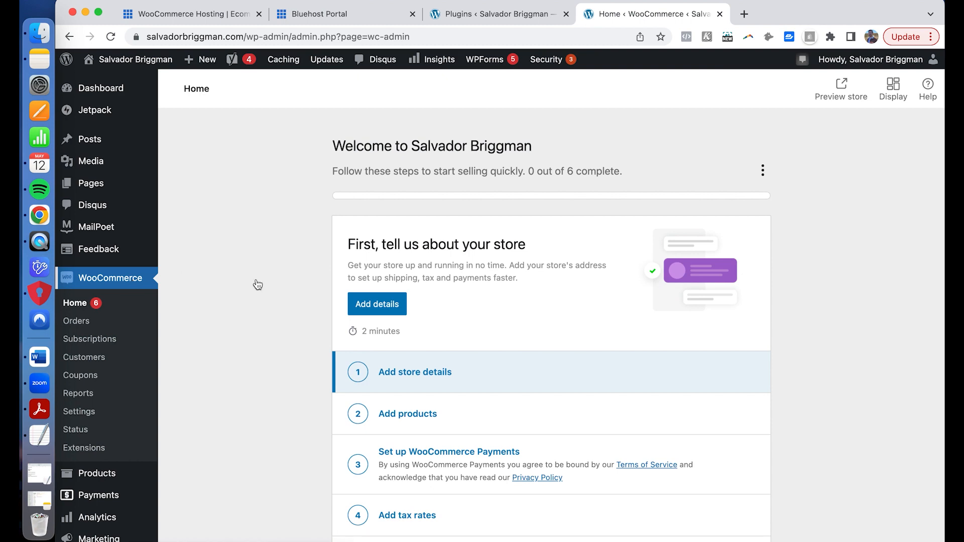
scroll(330, 345, "down", 3)
scroll(330, 351, "down", 2)
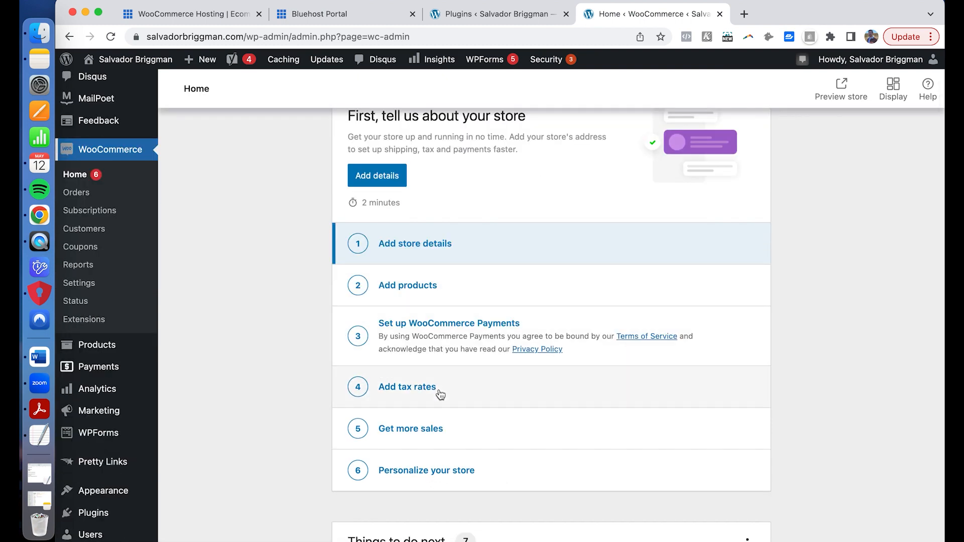
left_click(435, 430)
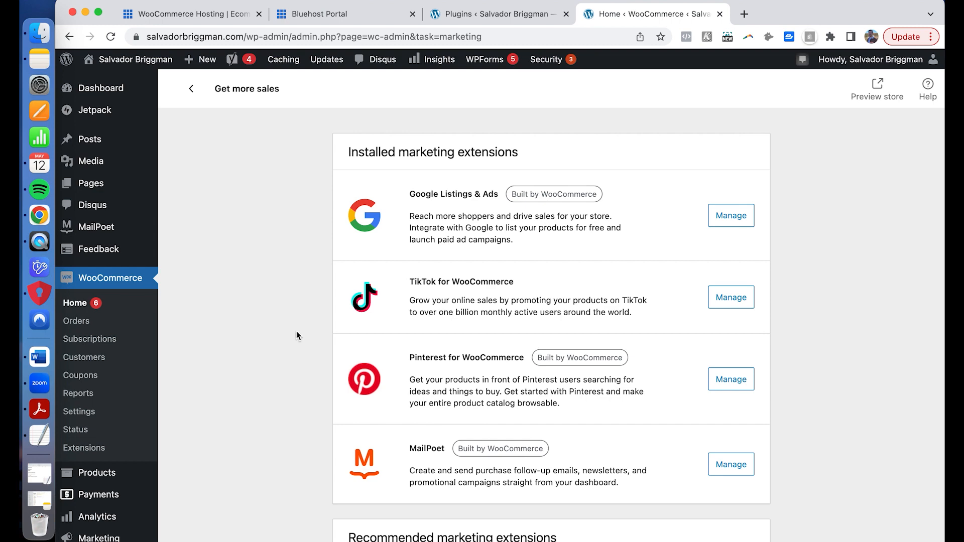
scroll(277, 290, "down", 3)
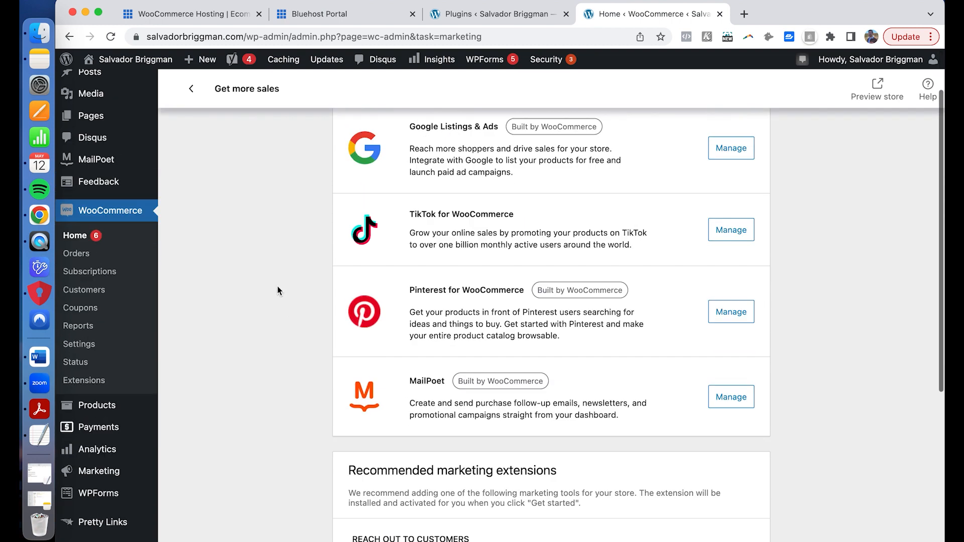
Compare the installed marketing extensions with the recommended Mailchimp and Creative Mail for WooCommerce ones.
scroll(278, 286, "up", 2)
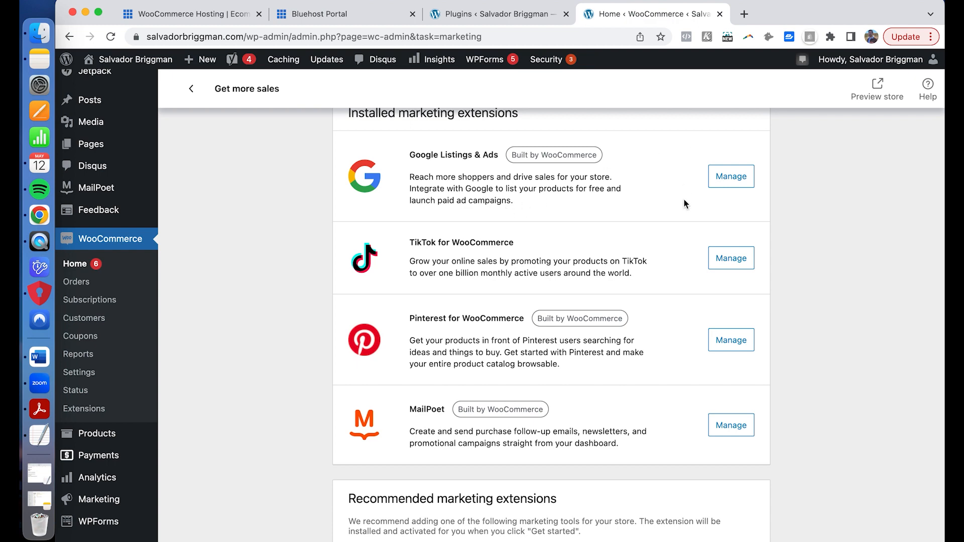
scroll(756, 258, "down", 1)
scroll(756, 259, "down", 5)
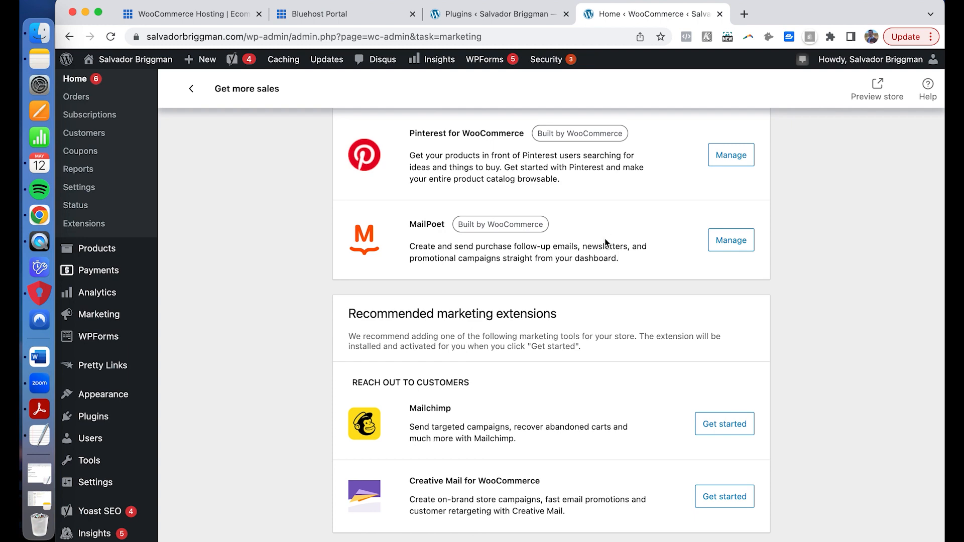
scroll(327, 376, "down", 2)
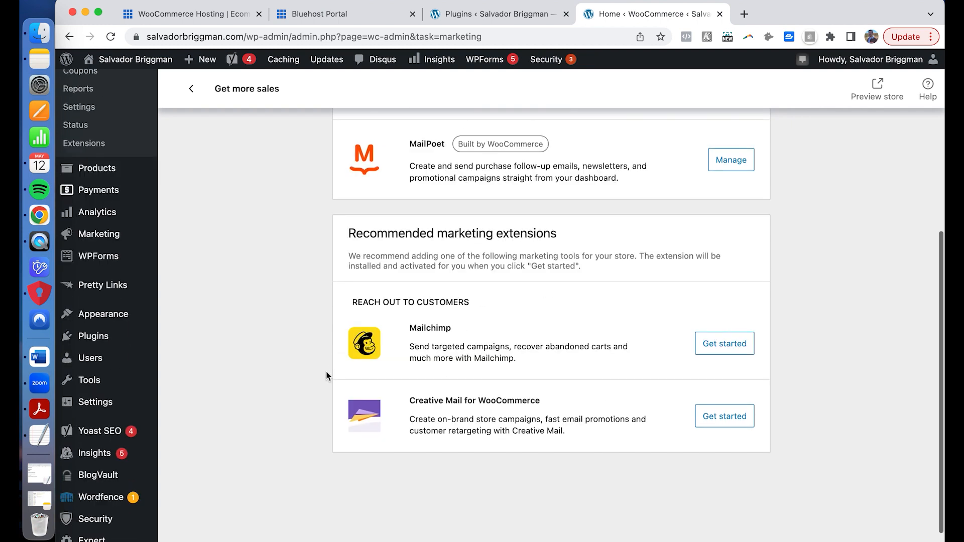
scroll(327, 376, "up", 7)
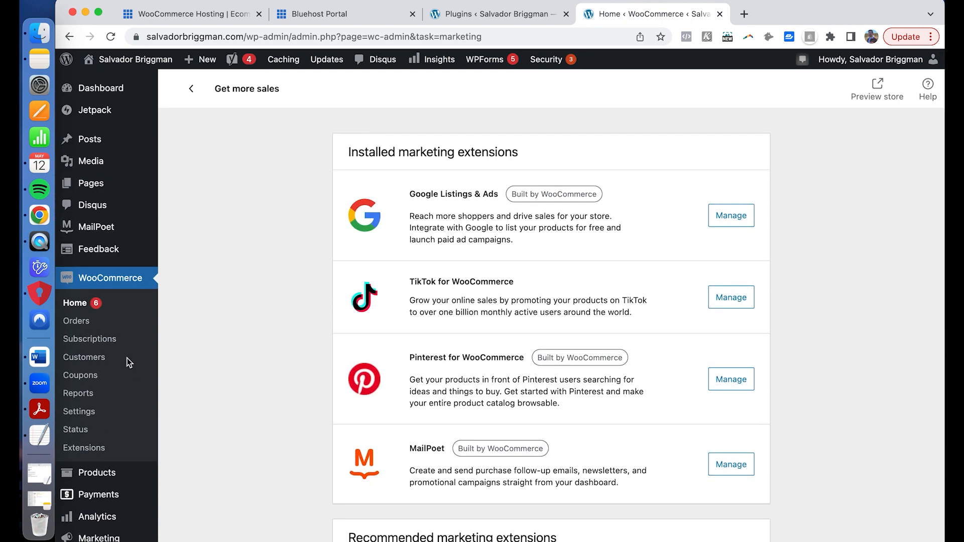
From WooCommerce Home, open the Personalize your store task, import the sample products and create a custom homepage.
left_click(198, 95)
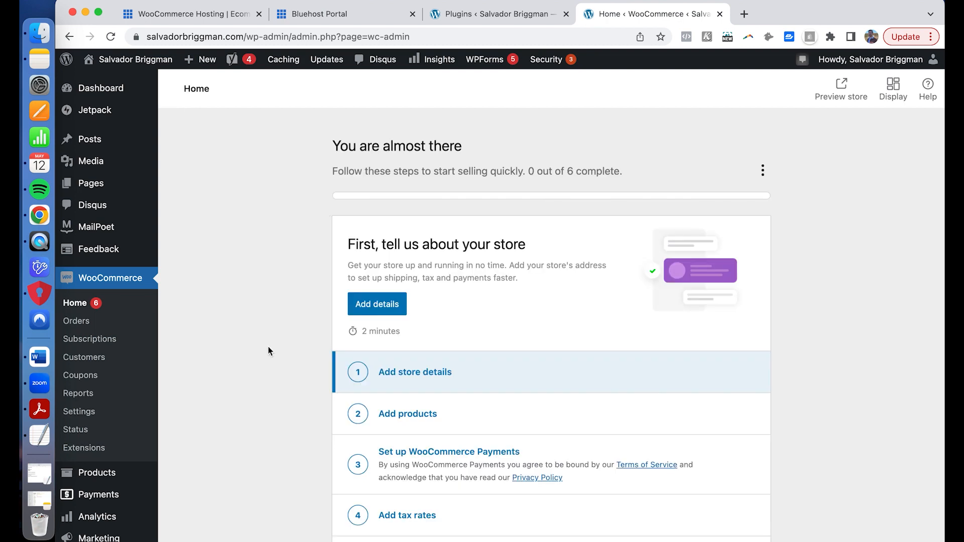
scroll(268, 348, "down", 5)
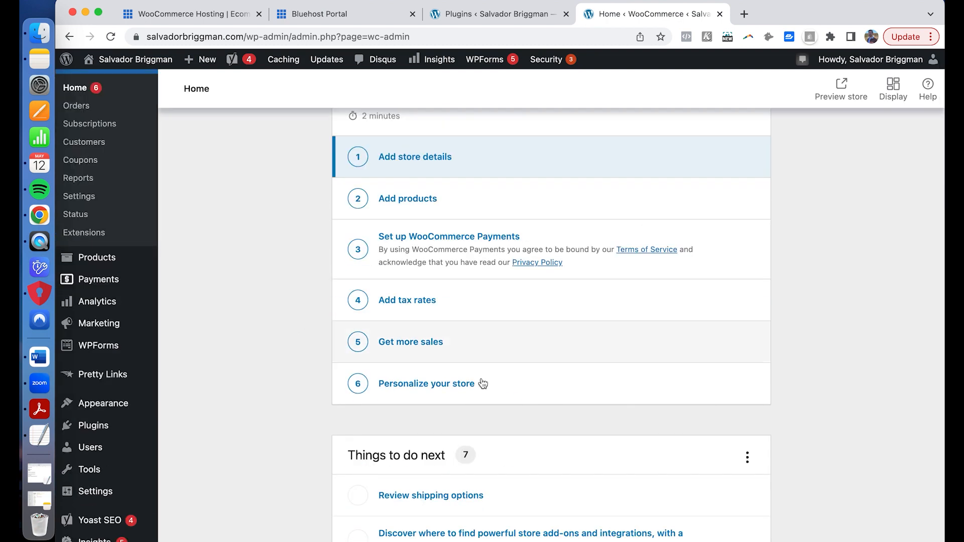
left_click(447, 384)
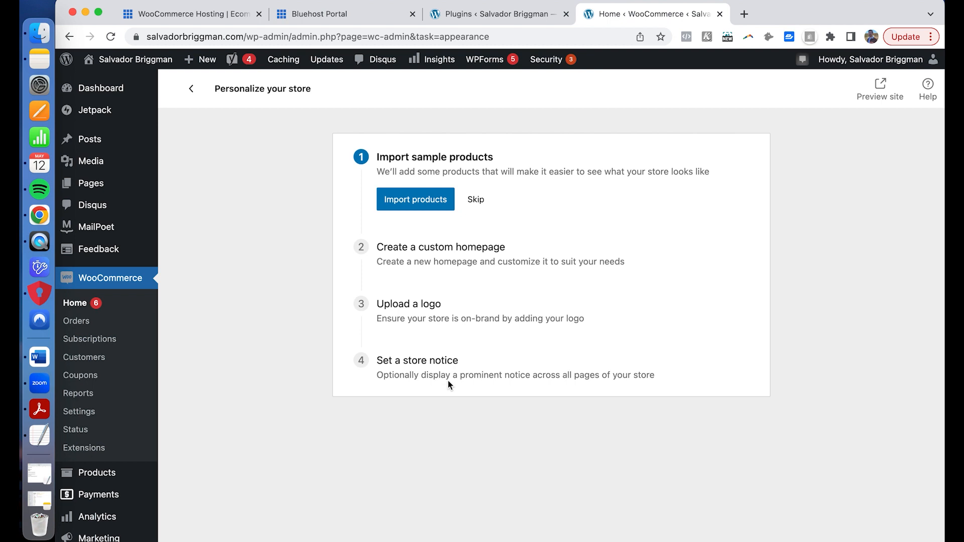
left_click(430, 200)
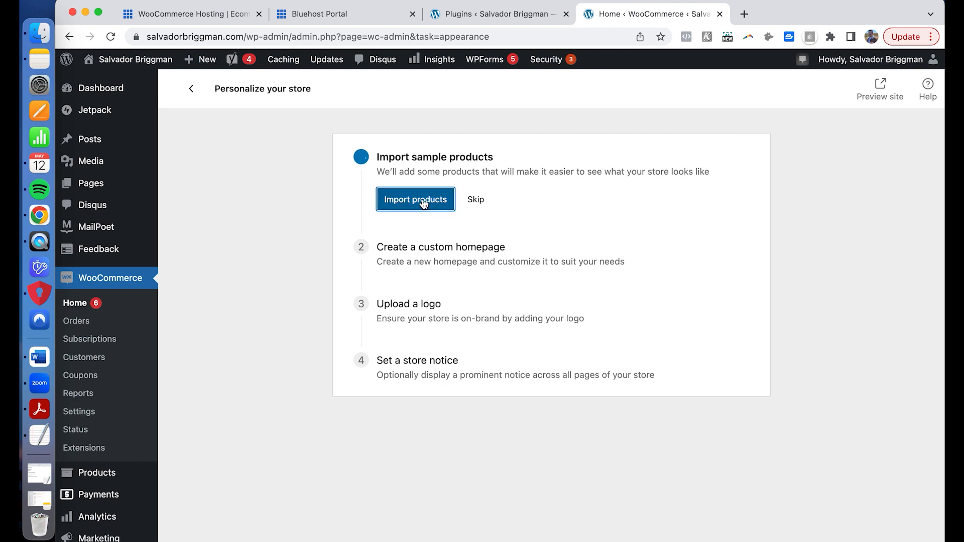
left_click(431, 246)
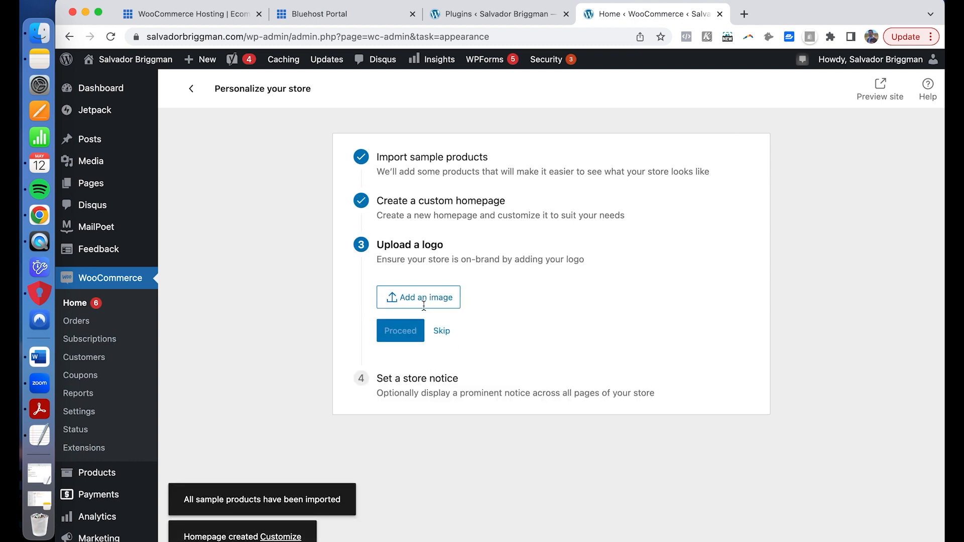
Skip the logo upload and complete the store personalization task without a store notice.
left_click(442, 332)
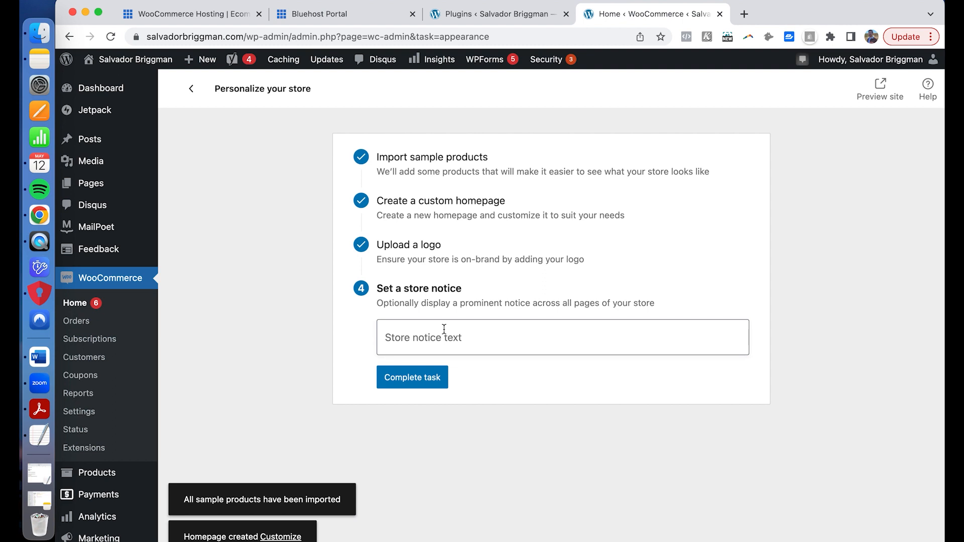
left_click(419, 380)
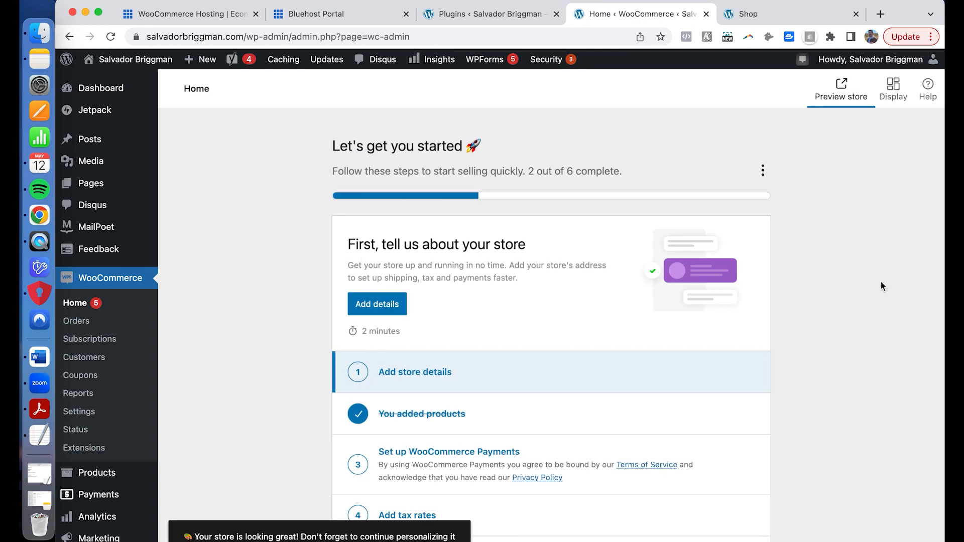
scroll(881, 282, "down", 5)
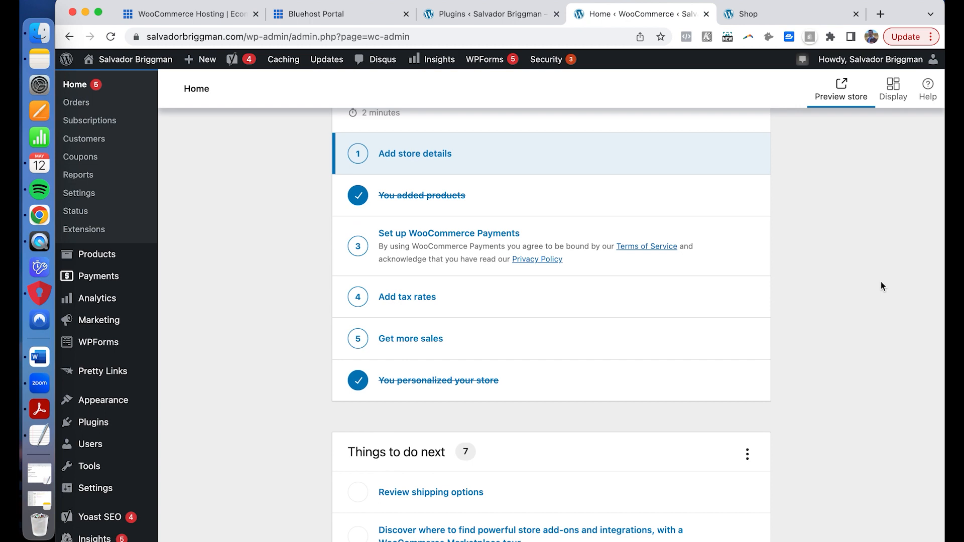
View the store preview, dismiss the Start a Blog course popup and browse the sample products on the Shop page.
left_click(746, 19)
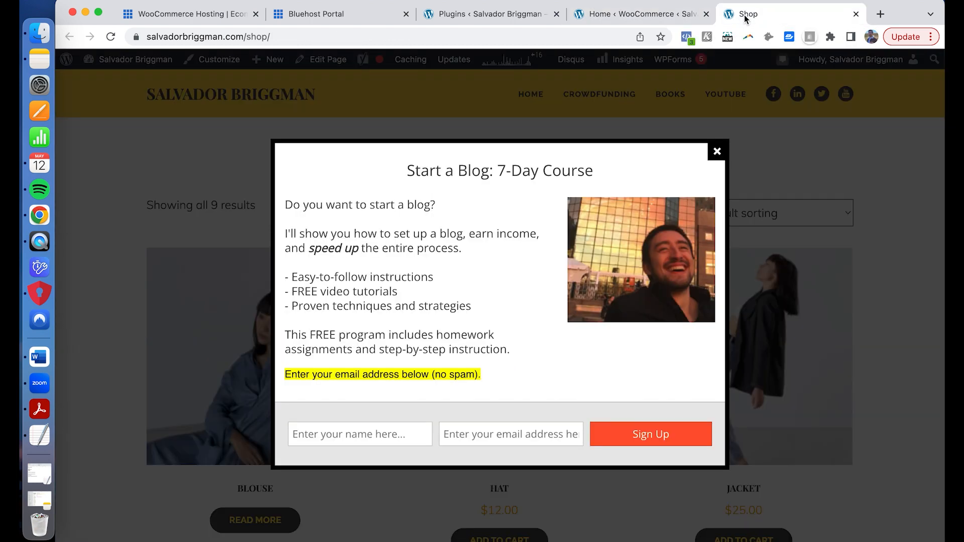
left_click(717, 152)
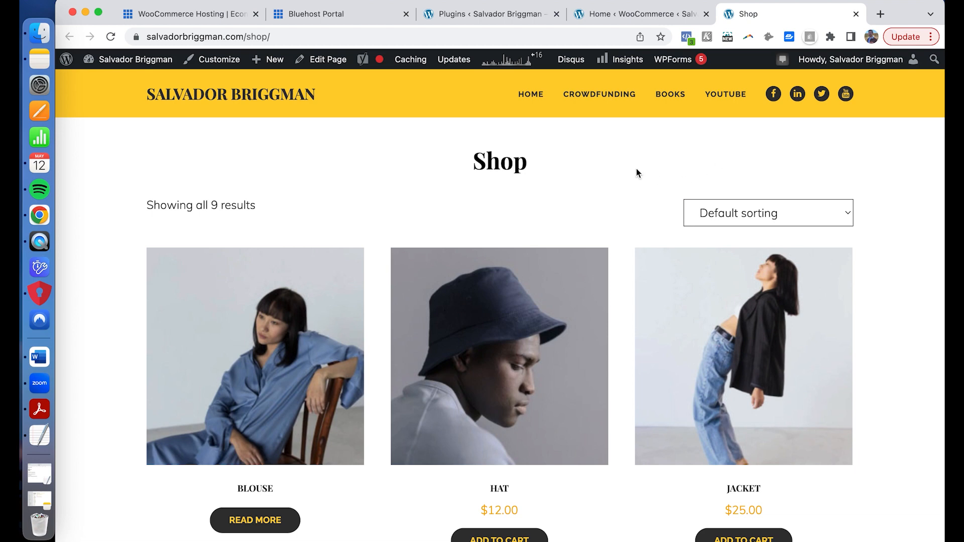
scroll(114, 259, "down", 3)
scroll(114, 259, "down", 5)
scroll(115, 259, "down", 5)
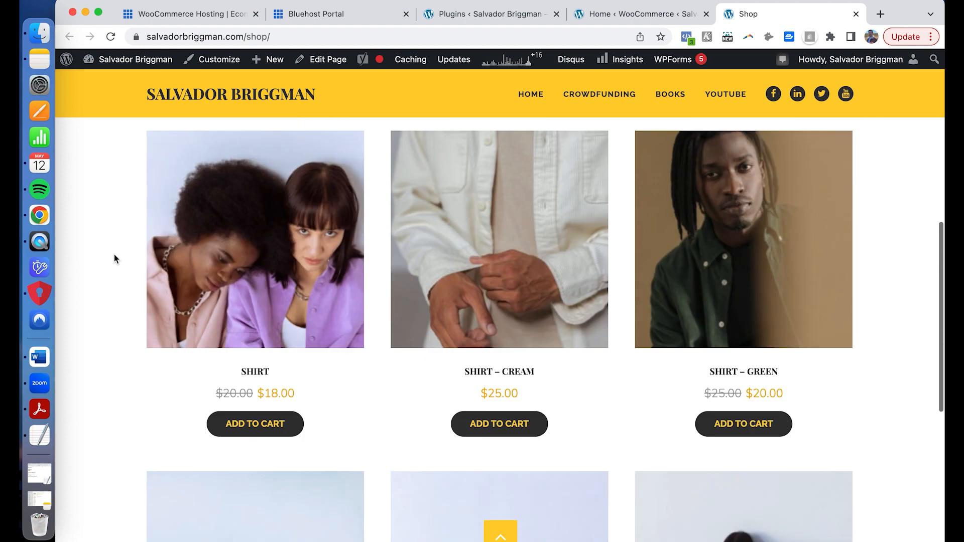
scroll(114, 259, "down", 10)
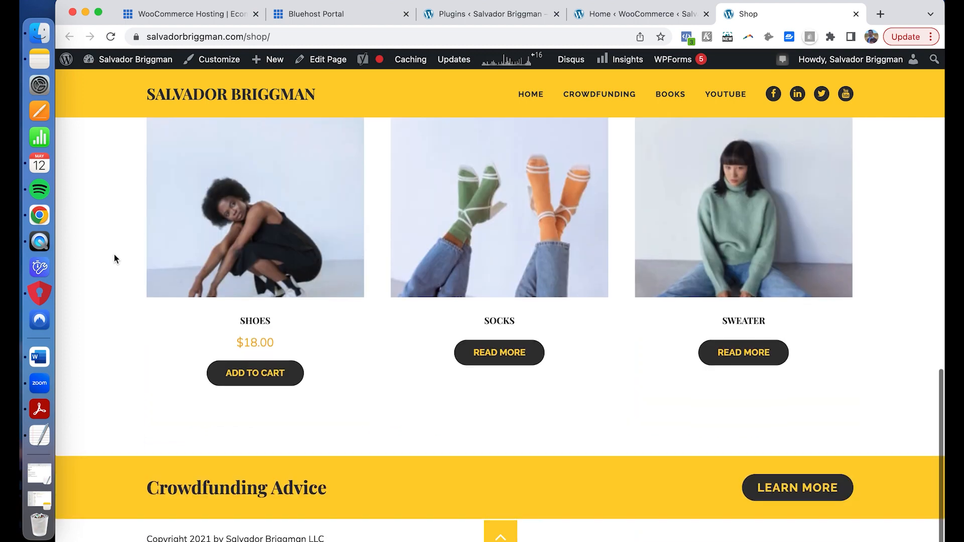
scroll(113, 254, "up", 15)
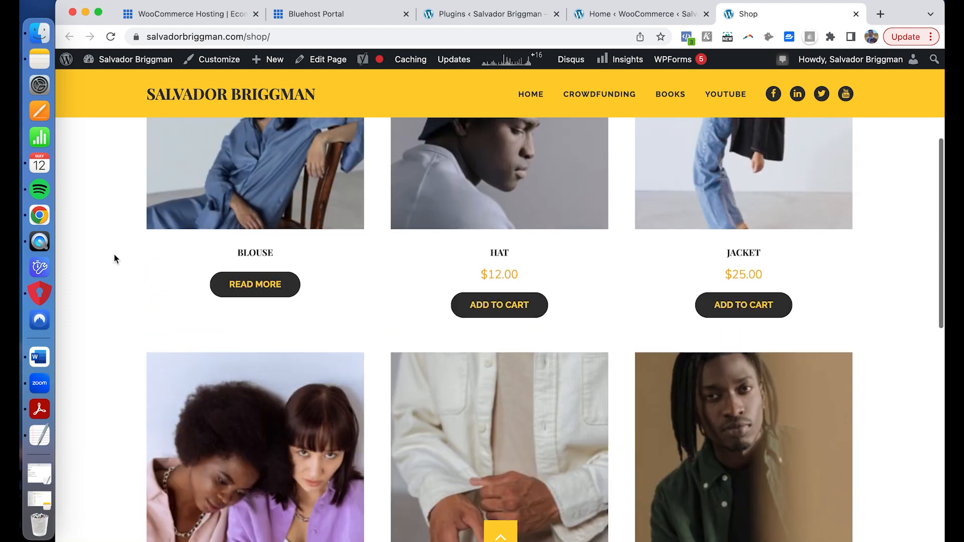
Add the Hat to the cart from the Shop page and view the cart.
scroll(114, 254, "up", 3)
left_click(487, 372)
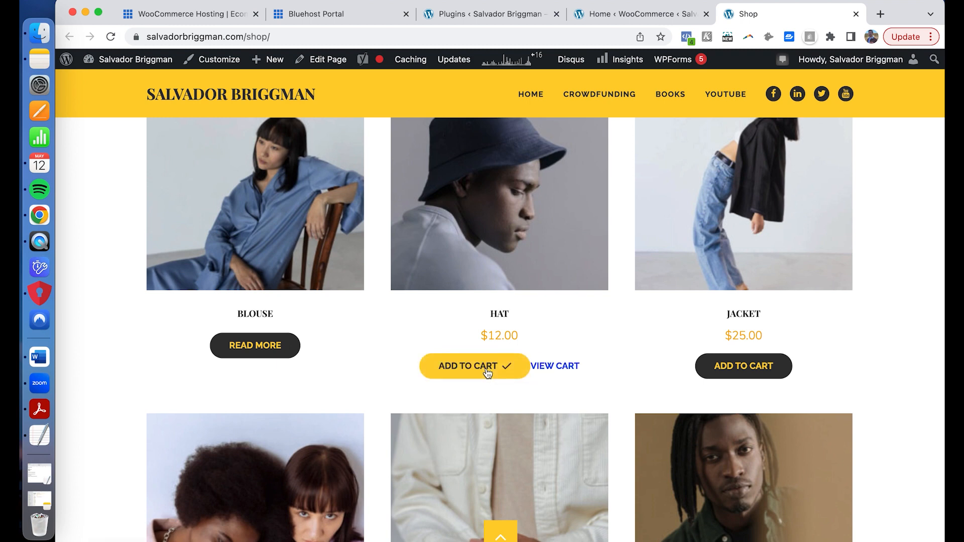
left_click(569, 371)
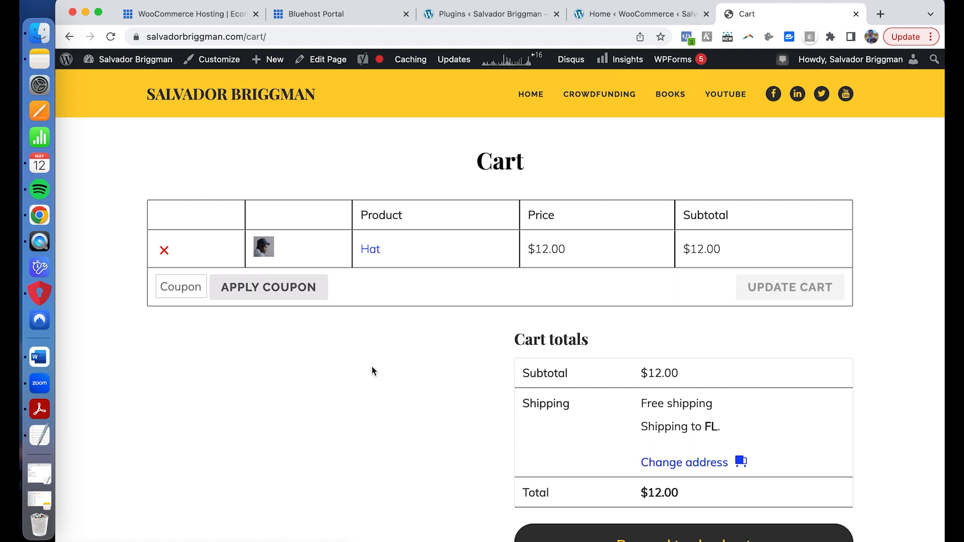
Check the cart totals, proceed to checkout and look over the billing and shipping form.
scroll(373, 370, "down", 3)
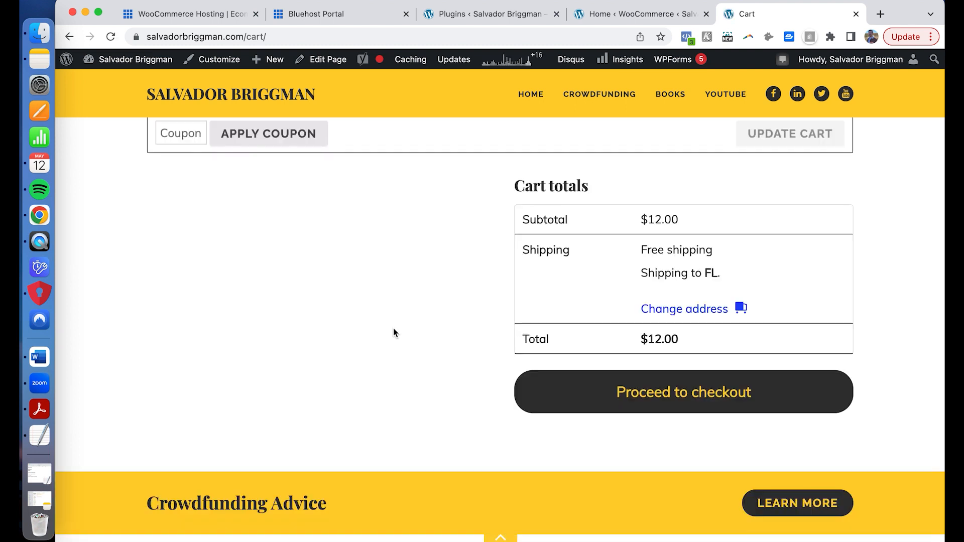
left_click(666, 392)
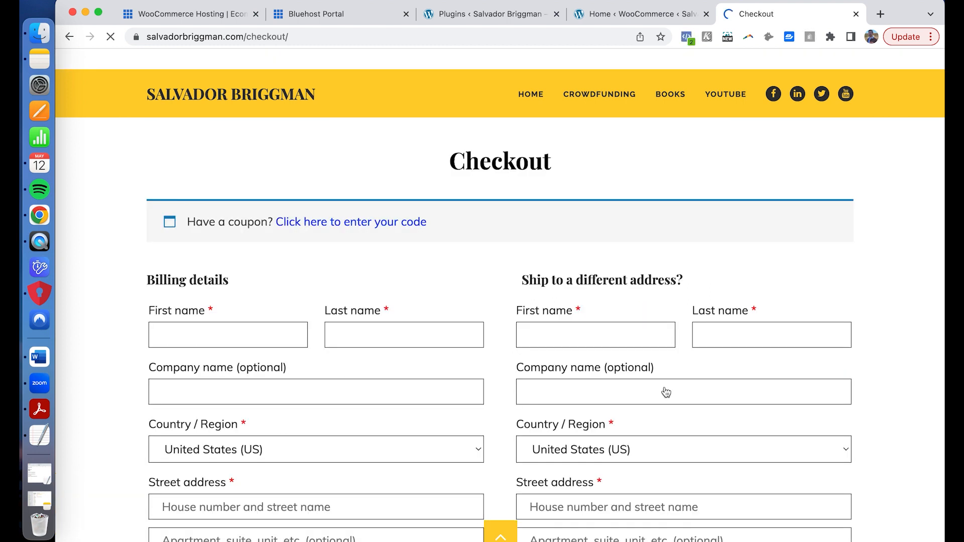
scroll(491, 312, "down", 15)
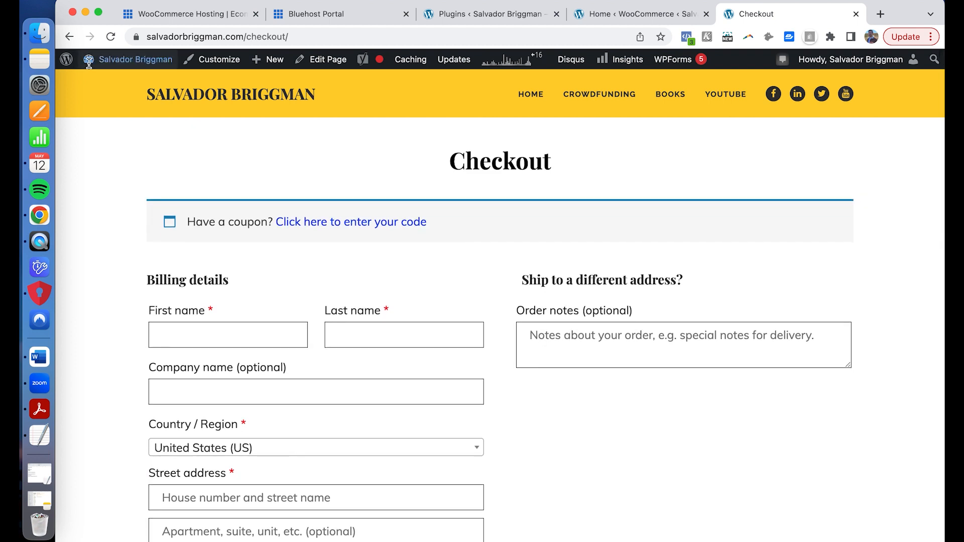
Return to the Shop page, open the Blouse product and review its image, description and related products.
key("super+bracketleft")
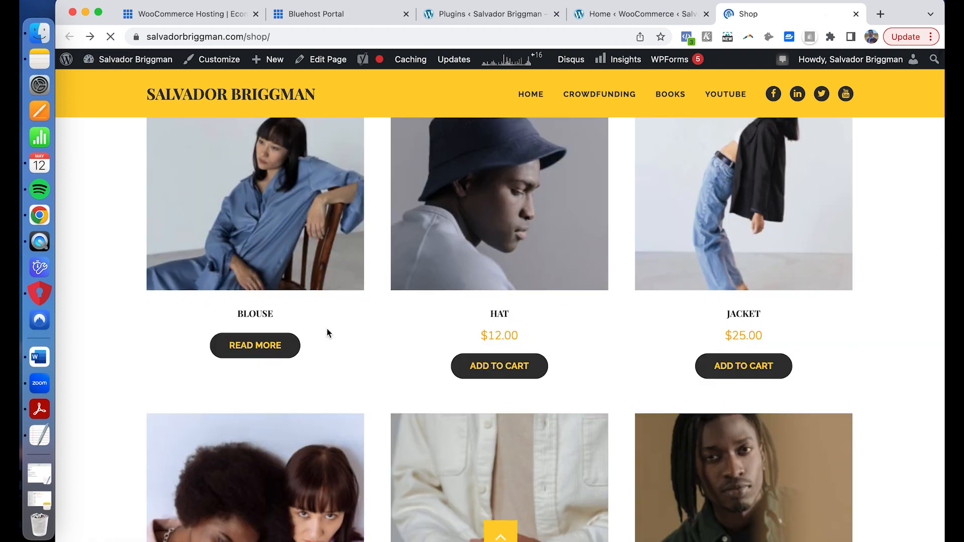
left_click(270, 345)
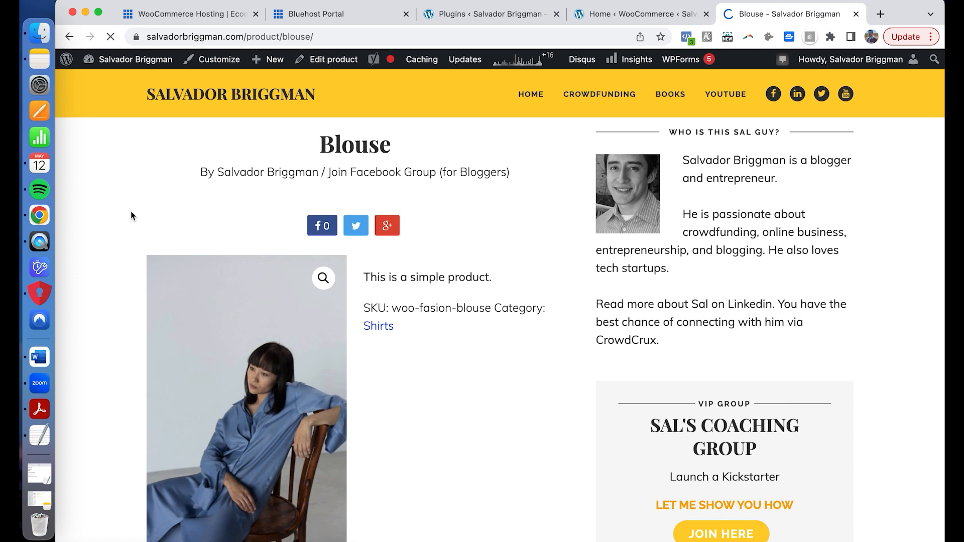
scroll(130, 211, "down", 5)
scroll(155, 313, "down", 5)
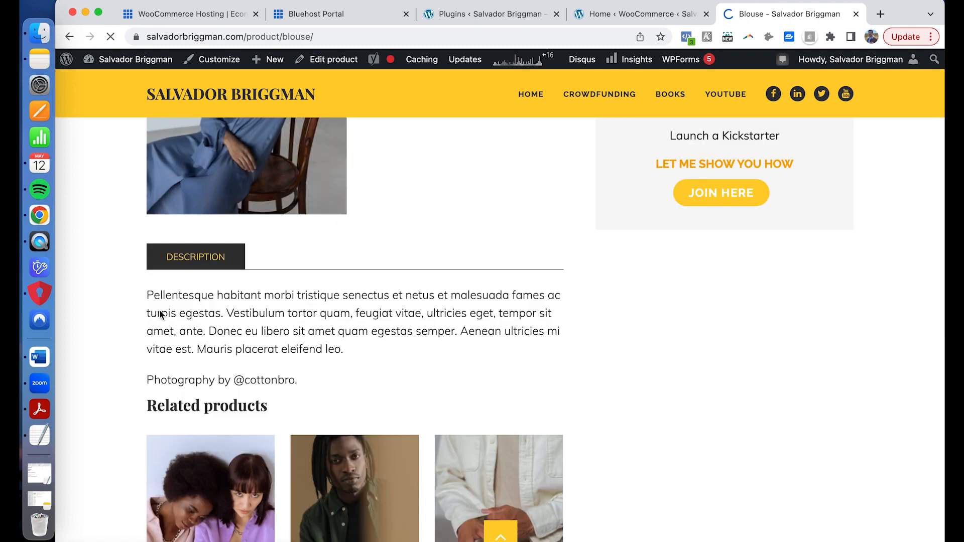
scroll(171, 312, "down", 3)
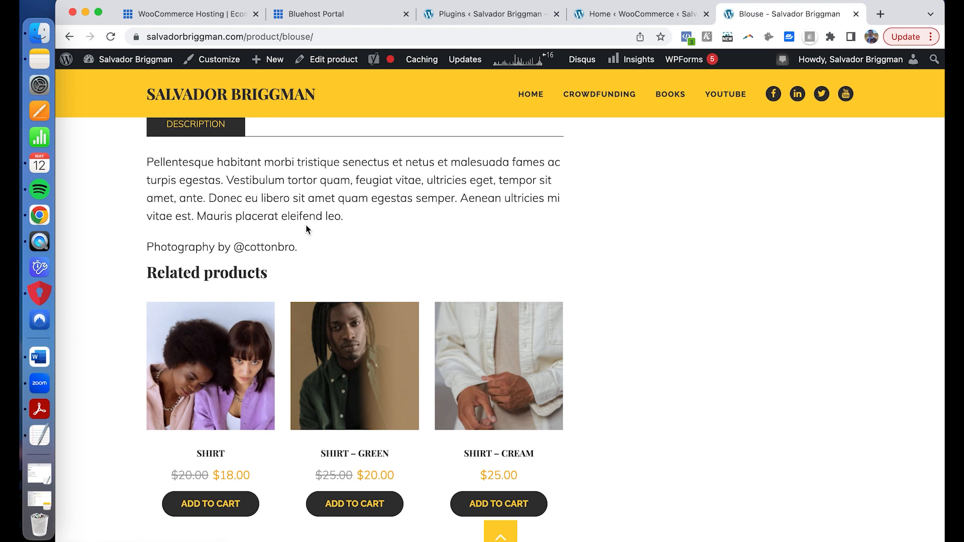
scroll(306, 229, "down", 5)
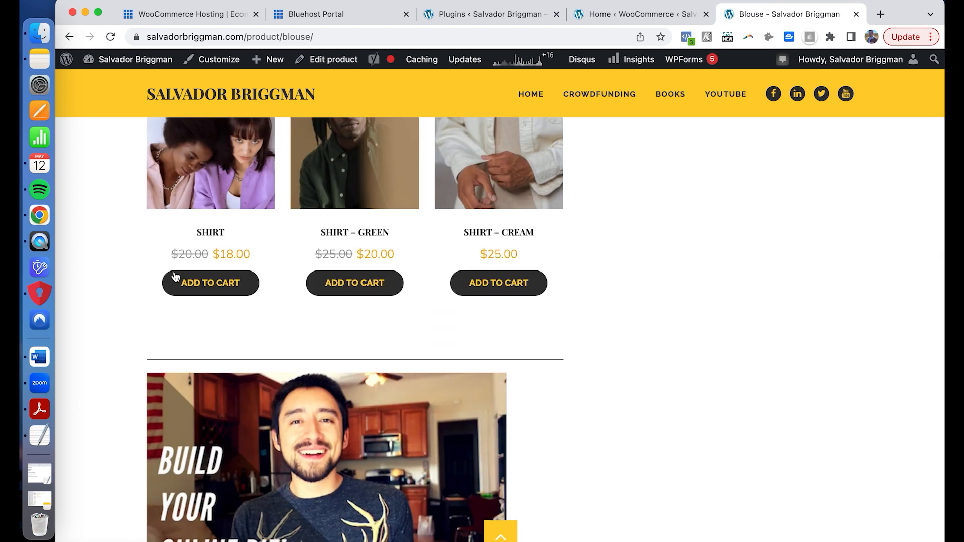
scroll(174, 278, "up", 3)
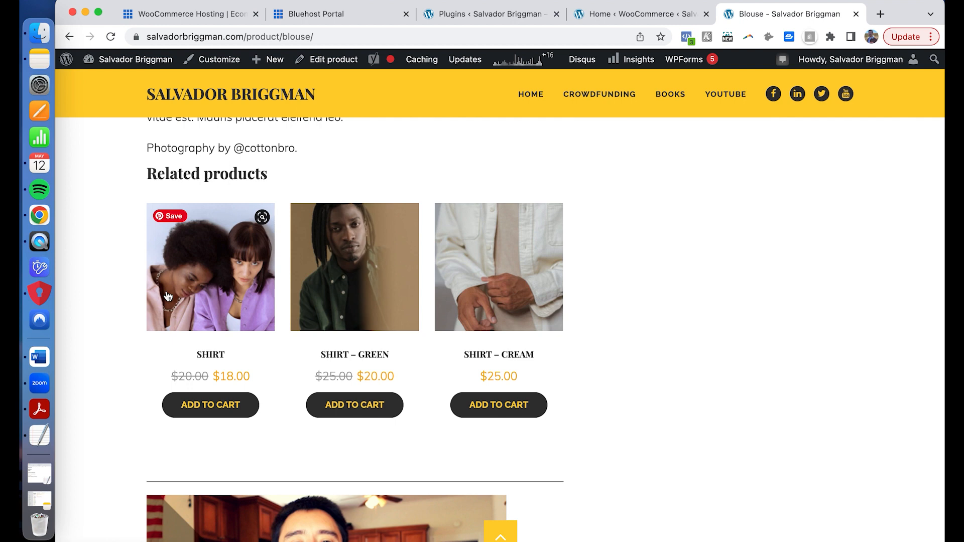
scroll(167, 296, "up", 2)
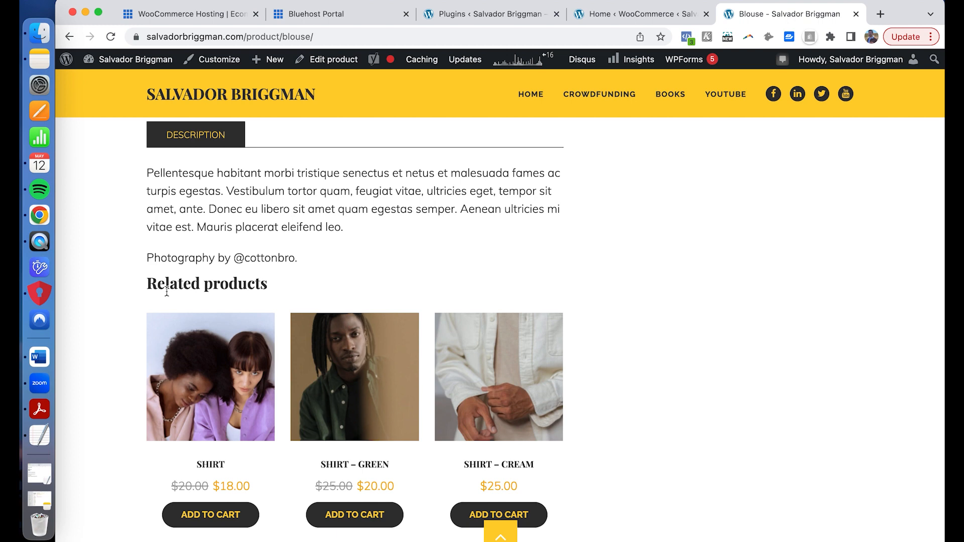
scroll(167, 291, "up", 7)
scroll(202, 266, "down", 3)
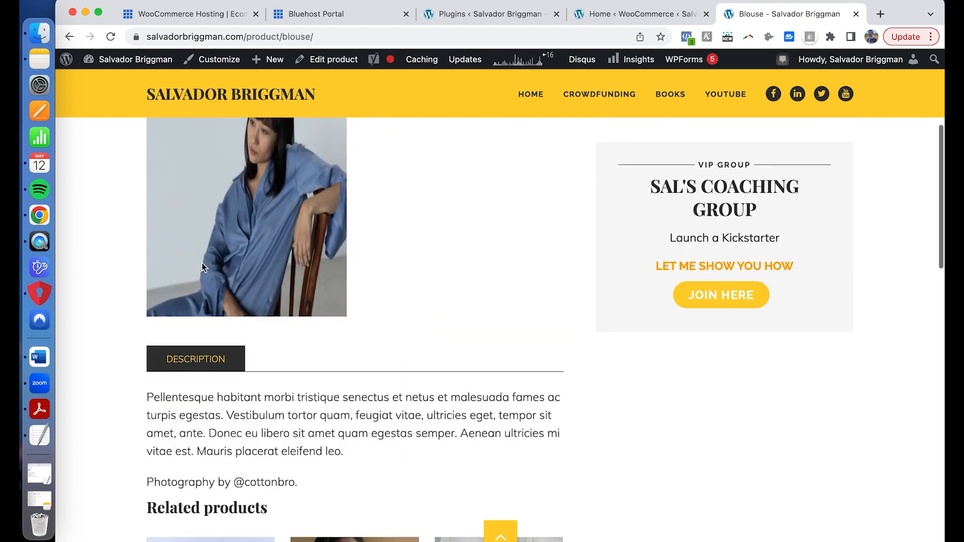
Go back to the WooCommerce admin, start a new order from Orders and look over its details, items and custom fields.
left_click(630, 20)
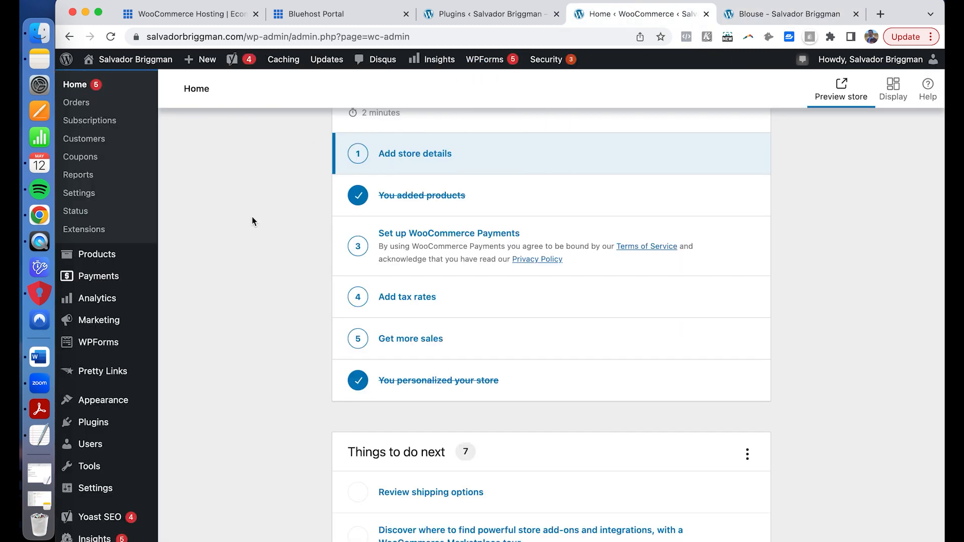
scroll(119, 183, "up", 1)
left_click(82, 152)
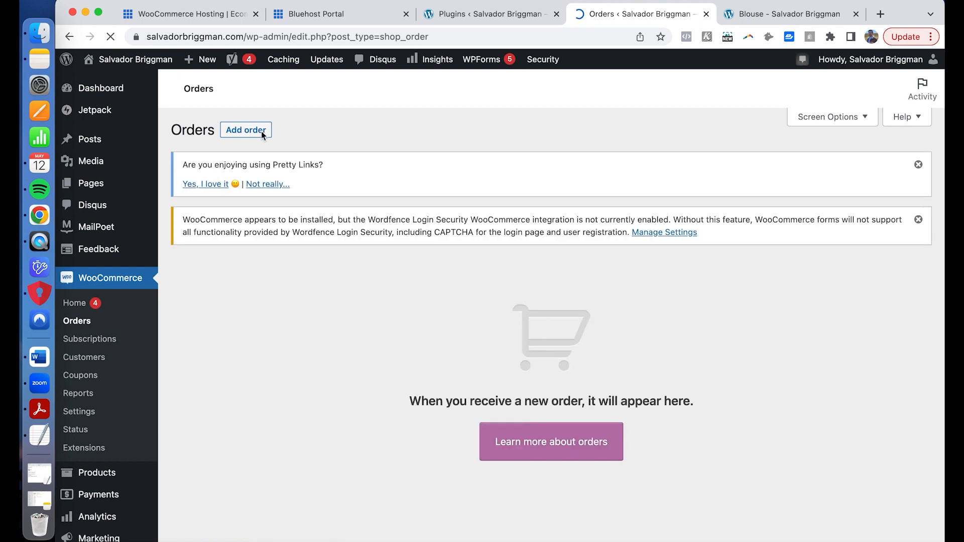
left_click(261, 131)
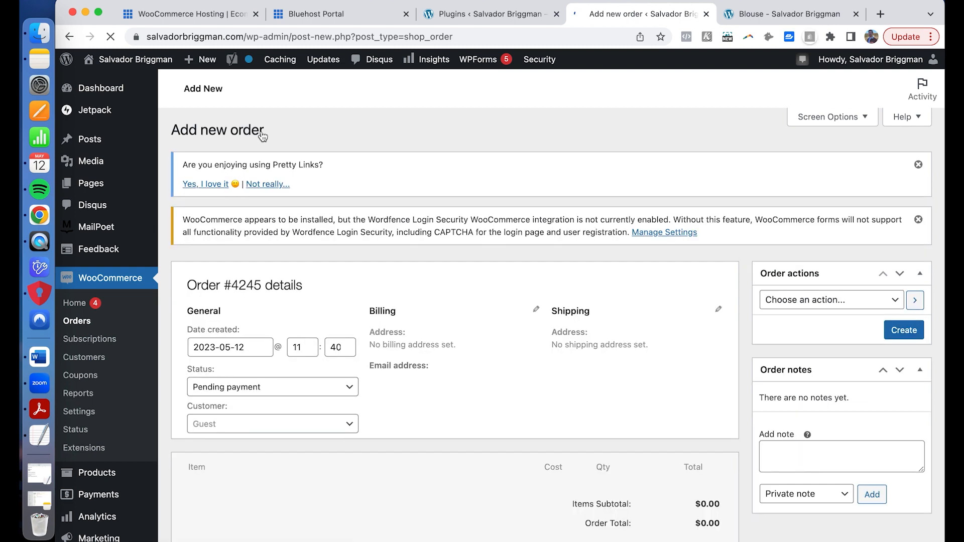
scroll(372, 326, "down", 3)
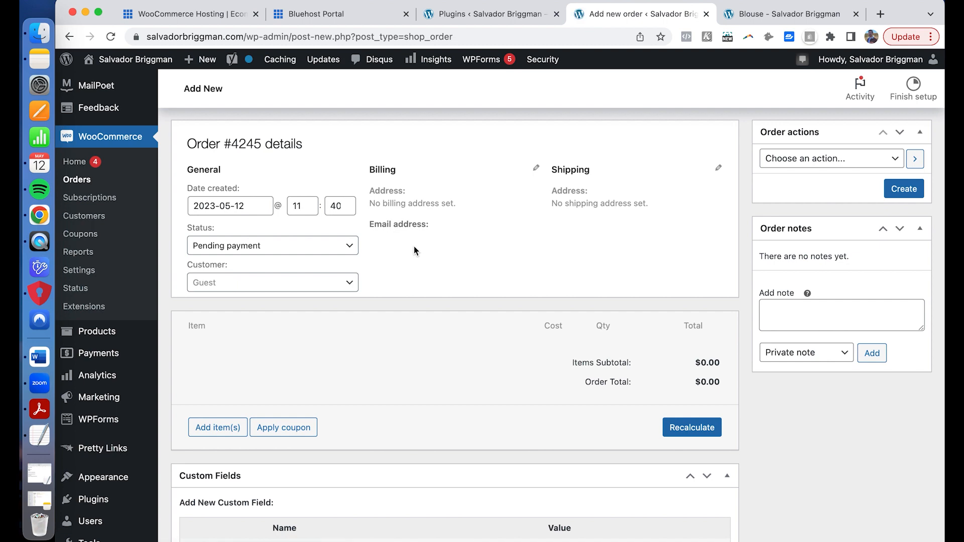
scroll(414, 246, "down", 3)
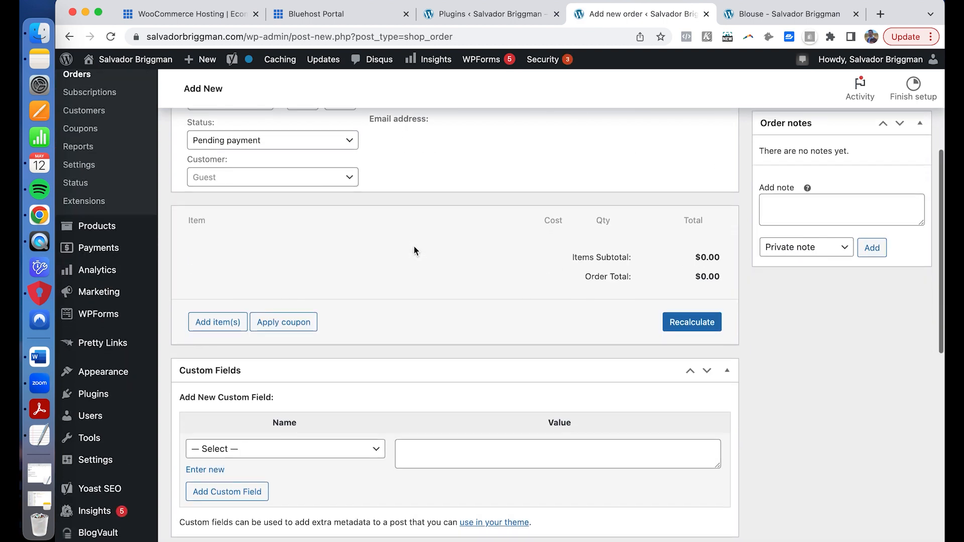
Review the rest of the new order page and check which order actions are available, leaving none selected.
scroll(414, 246, "down", 10)
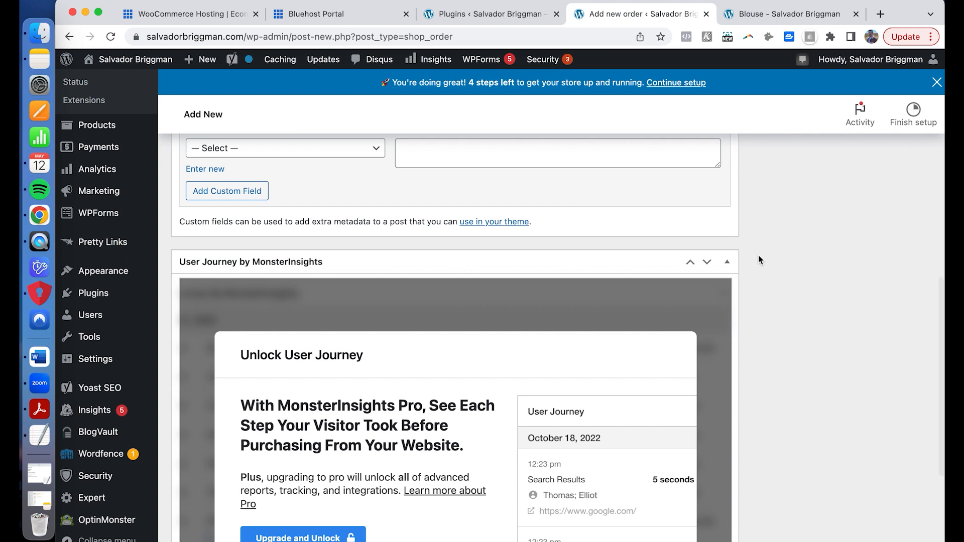
scroll(759, 256, "down", 1)
scroll(755, 285, "down", 1)
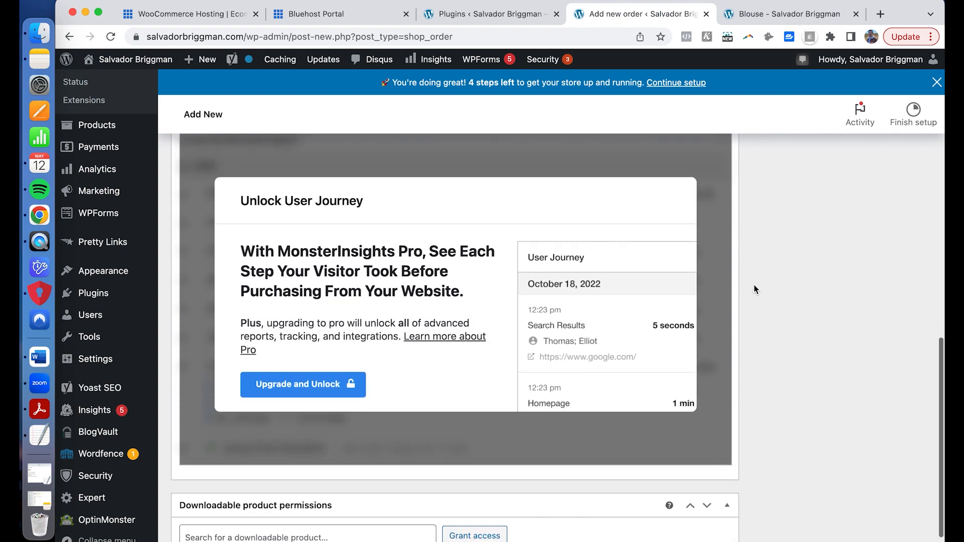
scroll(758, 271, "down", 1)
scroll(765, 257, "up", 15)
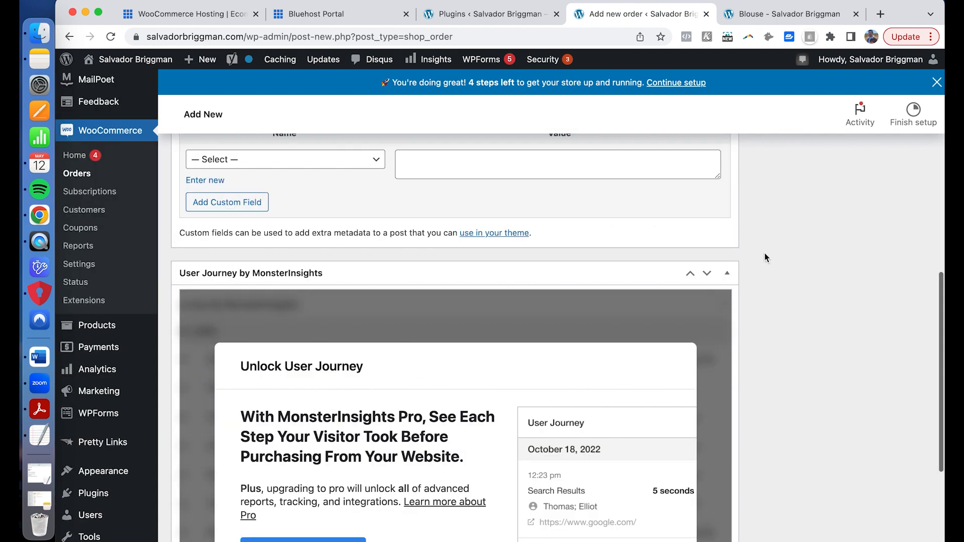
scroll(765, 257, "up", 2)
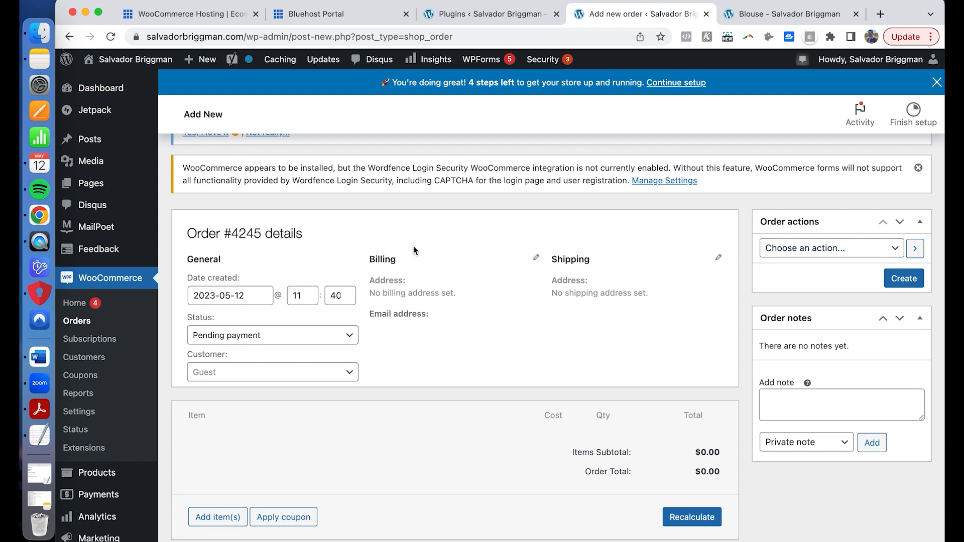
left_click(824, 249)
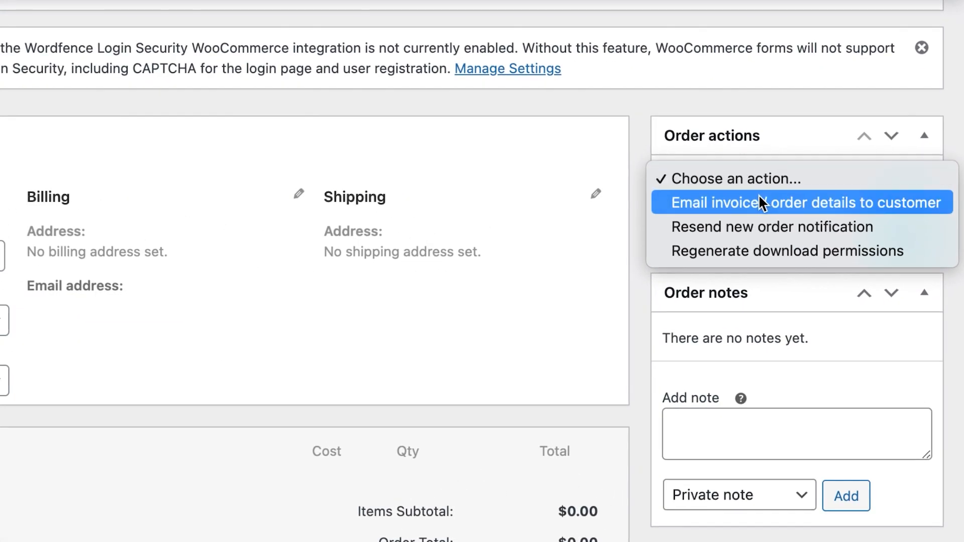
left_click(385, 95)
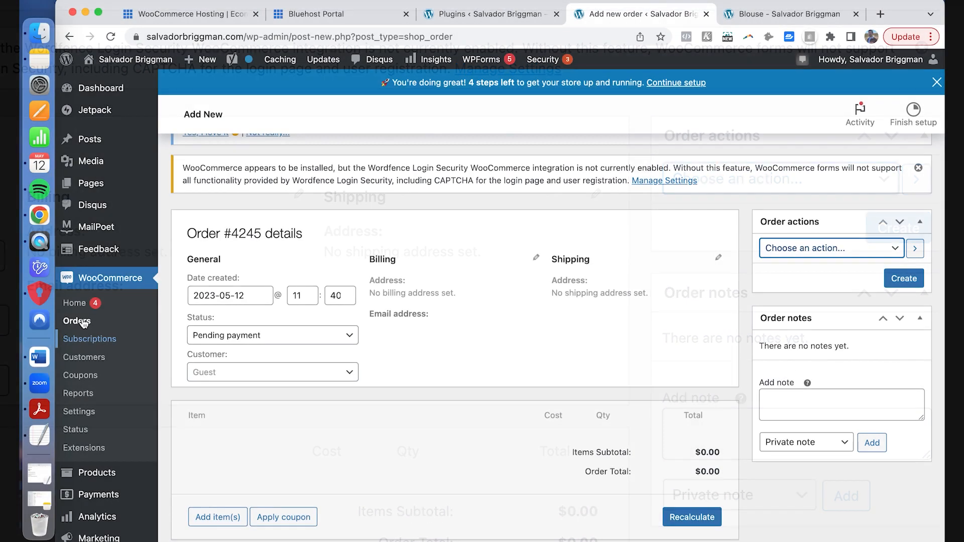
Open WooCommerce Subscriptions and look over the subscription list, its filters and the setup options.
left_click(87, 340)
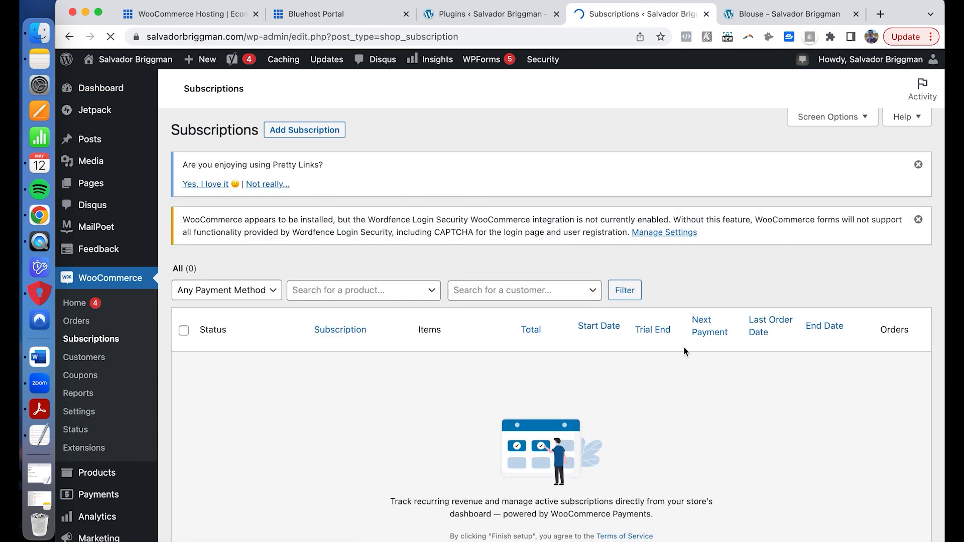
scroll(685, 347, "down", 4)
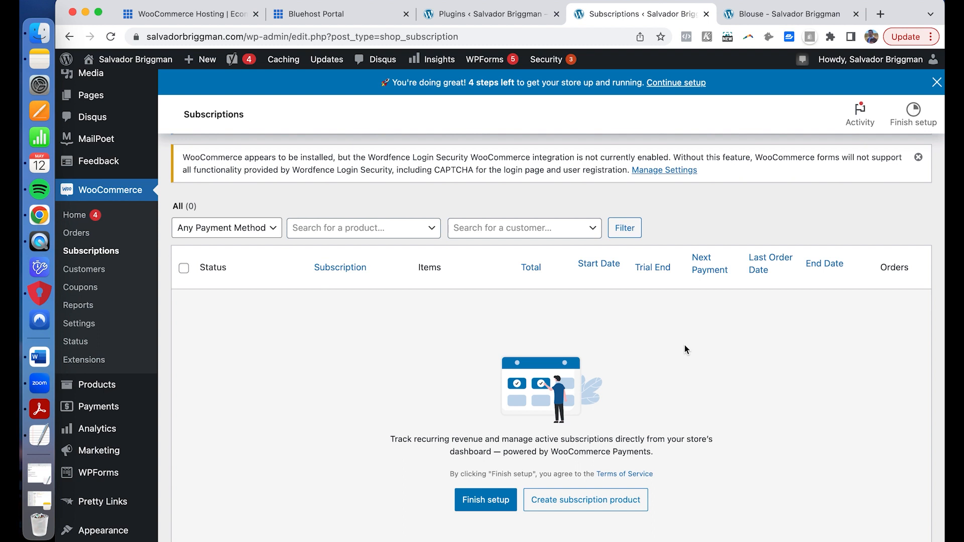
scroll(685, 345, "down", 2)
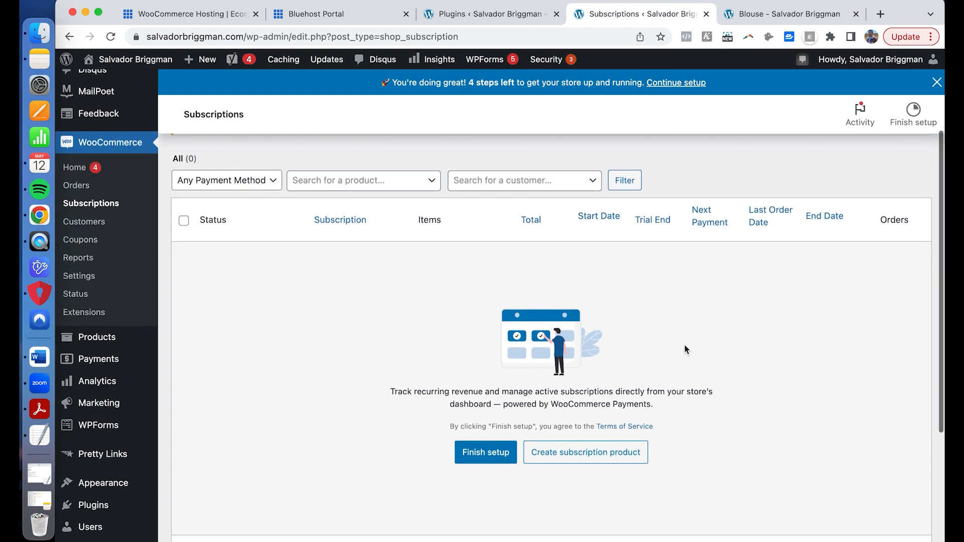
Start a new subscription product and look through its editor from the description and Yoast SEO settings to the product data.
left_click(582, 451)
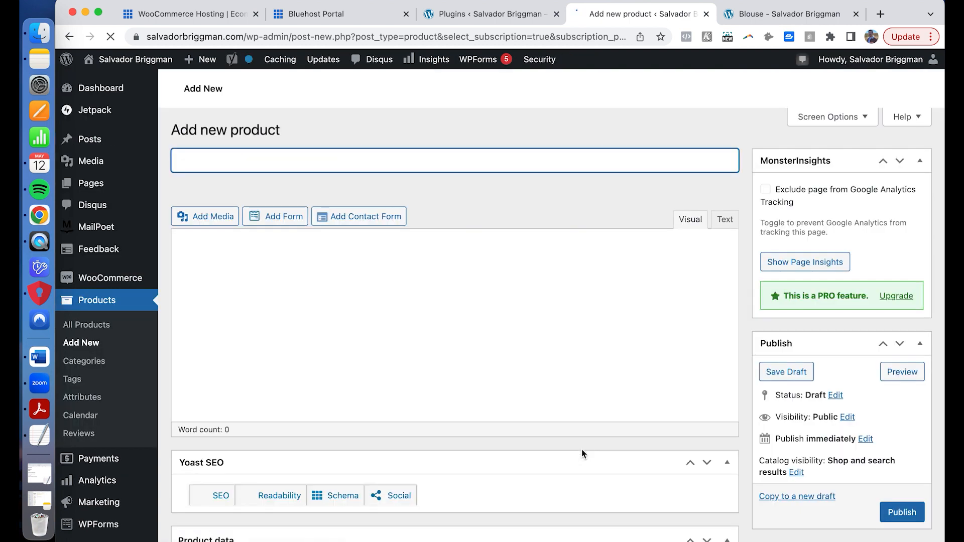
scroll(581, 454, "down", 5)
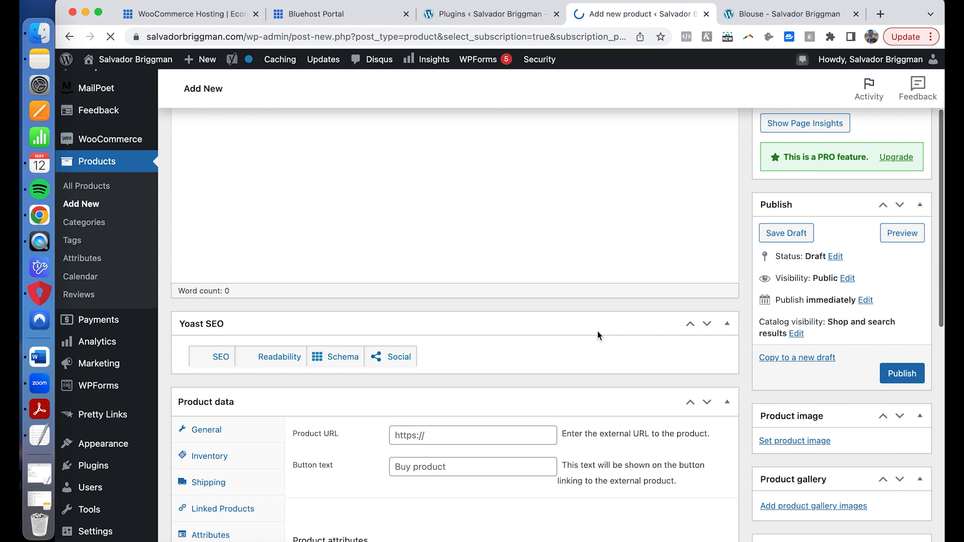
scroll(567, 344, "down", 3)
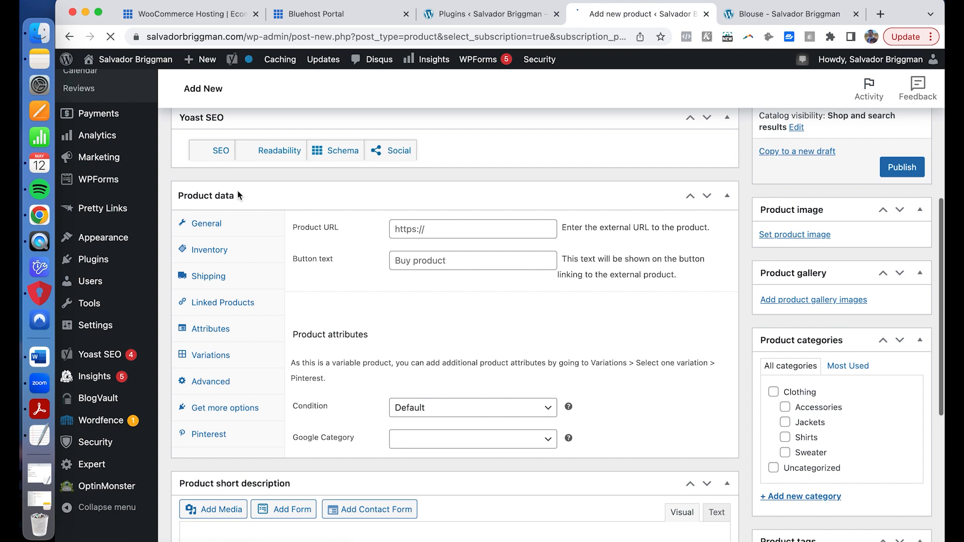
scroll(628, 211, "up", 3)
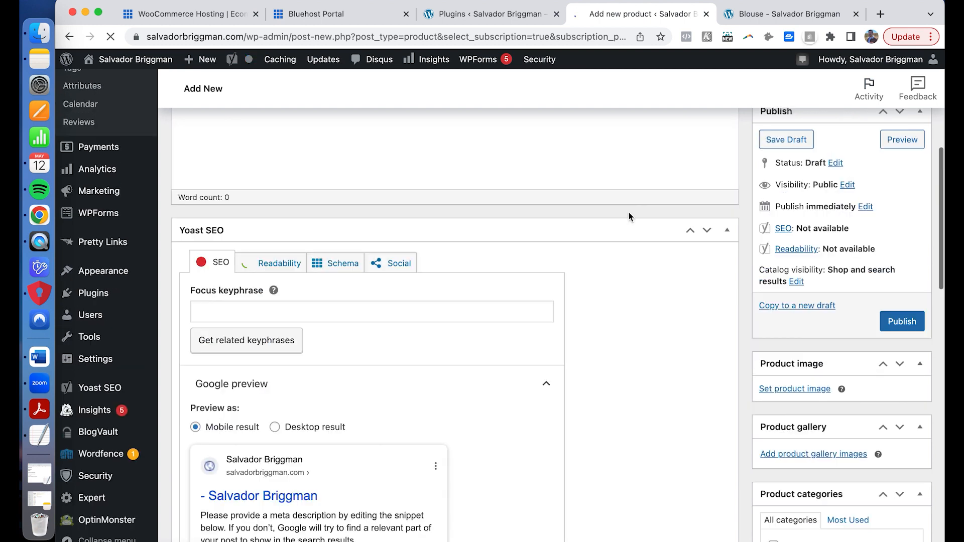
scroll(630, 213, "up", 10)
scroll(698, 391, "down", 12)
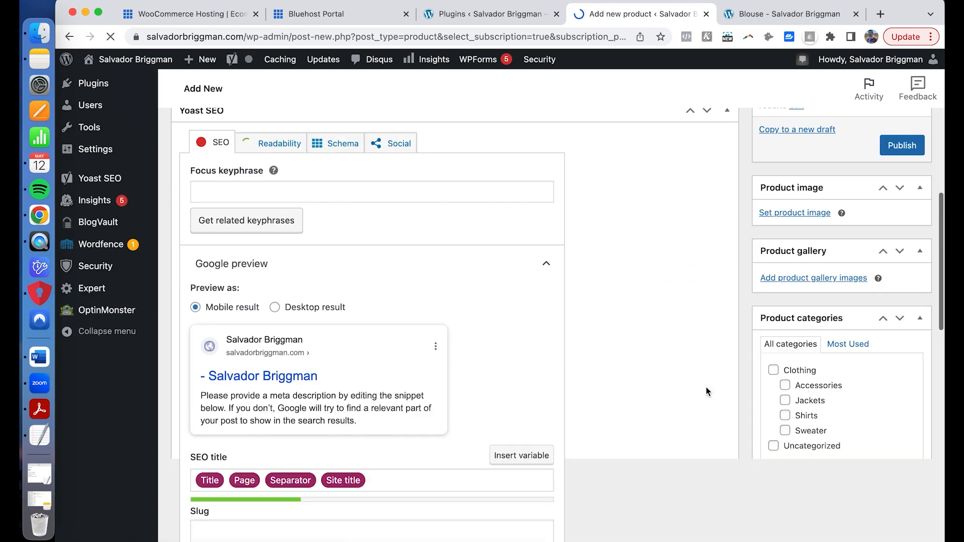
scroll(706, 387, "down", 9)
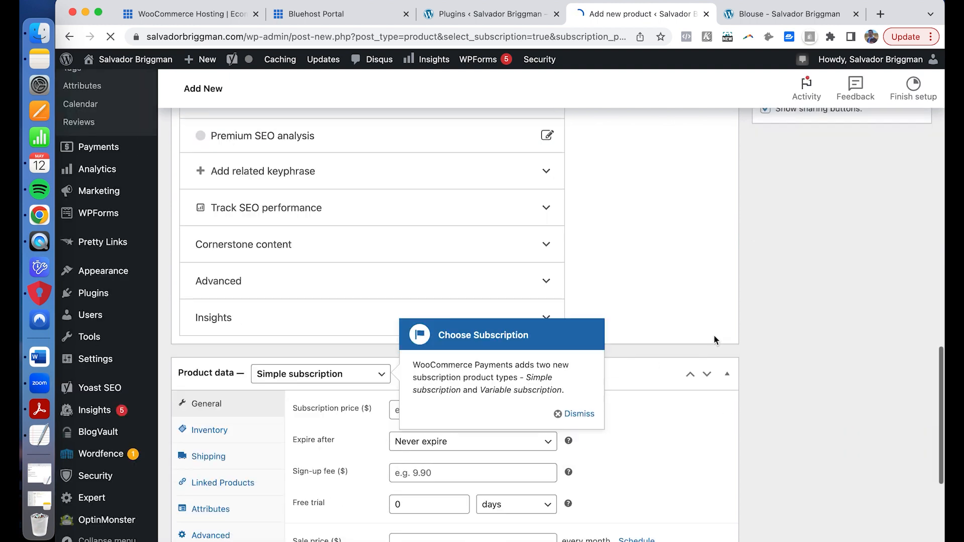
scroll(714, 336, "down", 3)
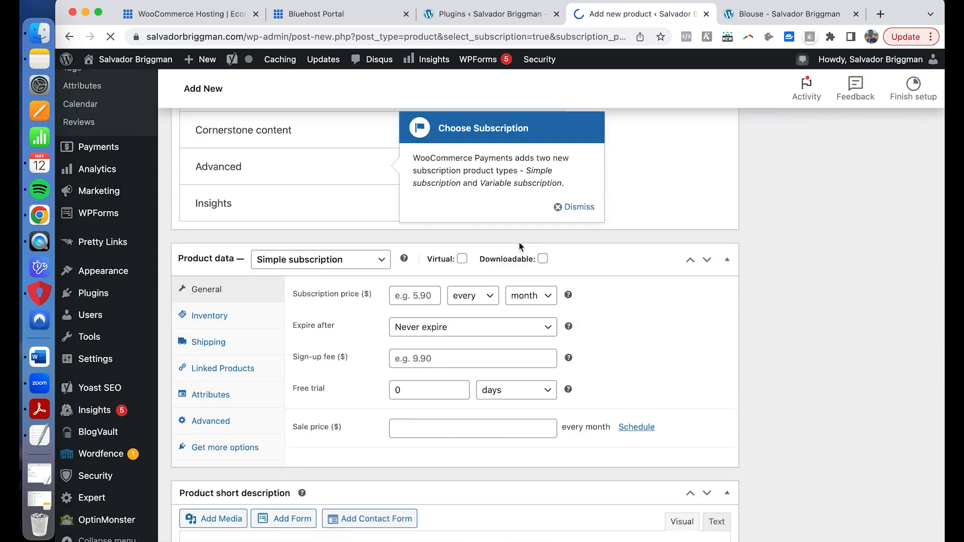
Check the billing interval and period choices for the subscription price and view the other general subscription settings.
left_click(488, 297)
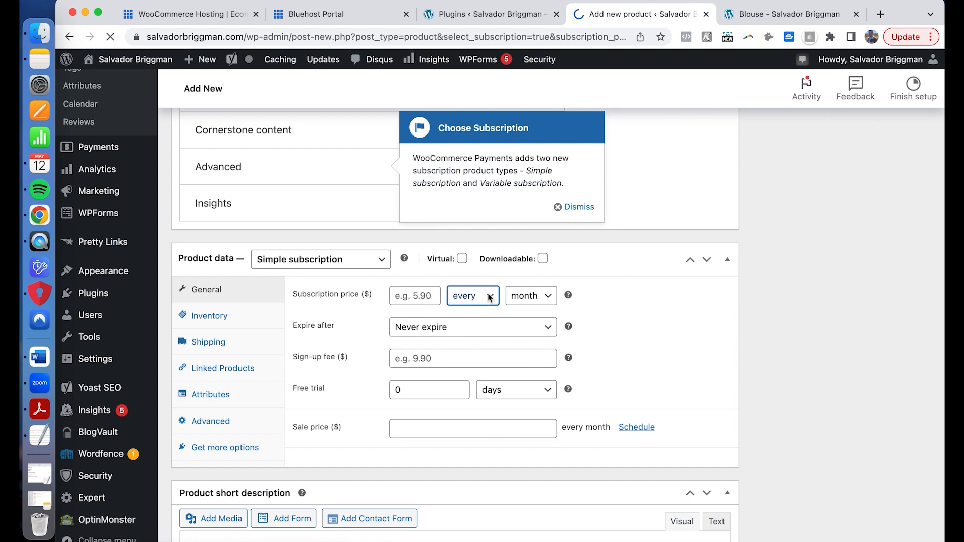
left_click(536, 298)
left_click(535, 295)
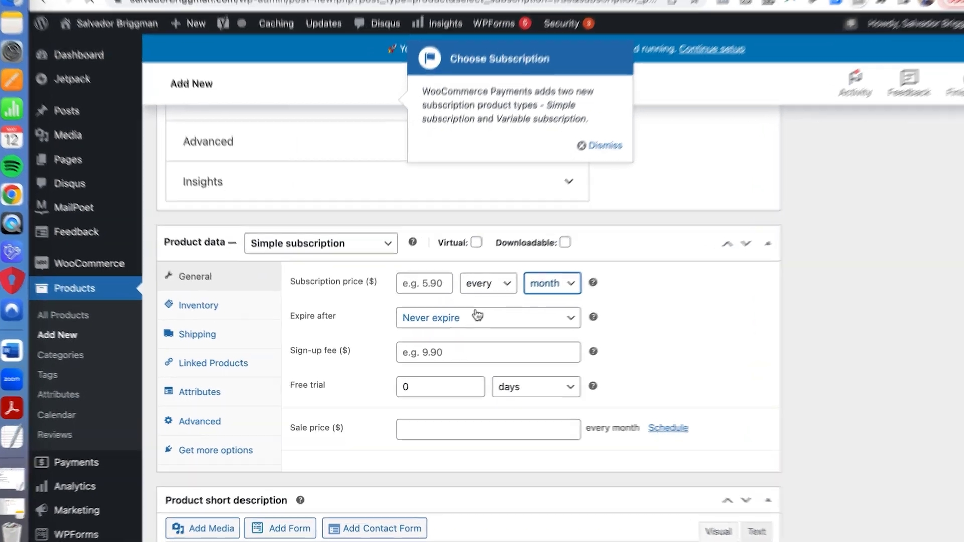
scroll(338, 394, "down", 2)
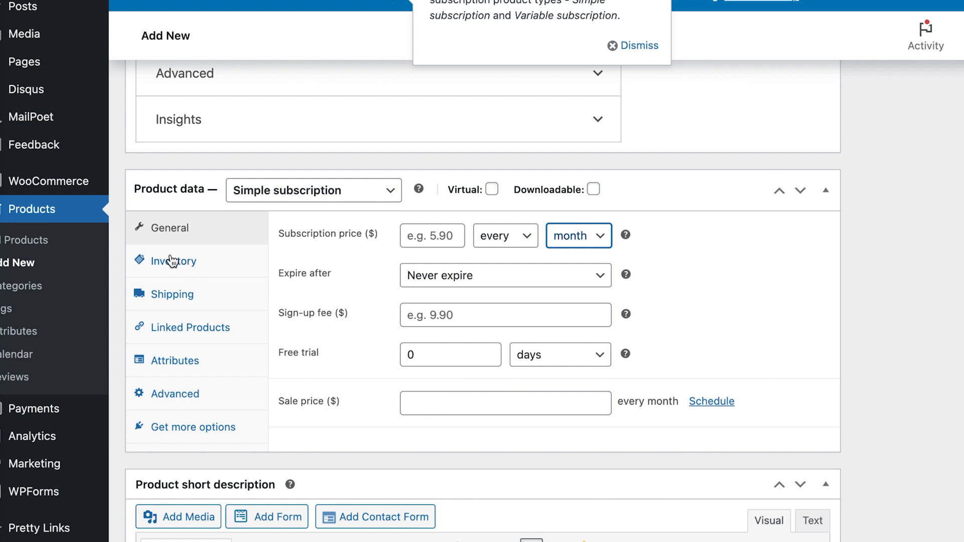
Review the subscription product's Inventory, Shipping and Advanced settings, including the available shipping classes.
left_click(171, 261)
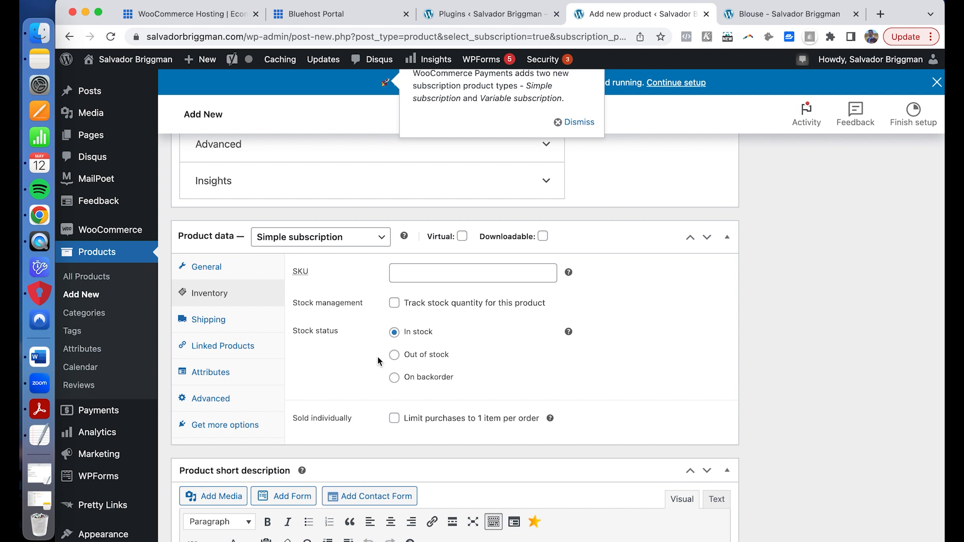
left_click(211, 321)
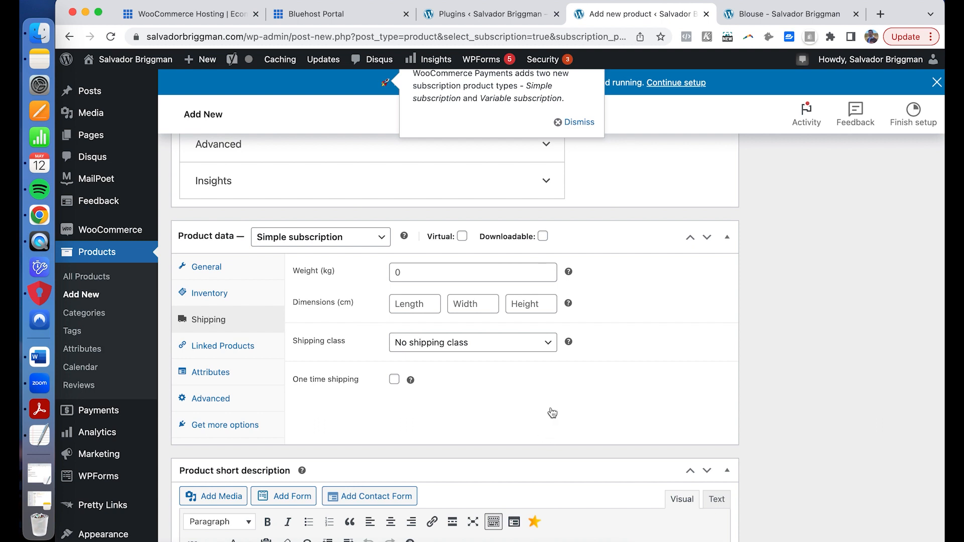
left_click(480, 346)
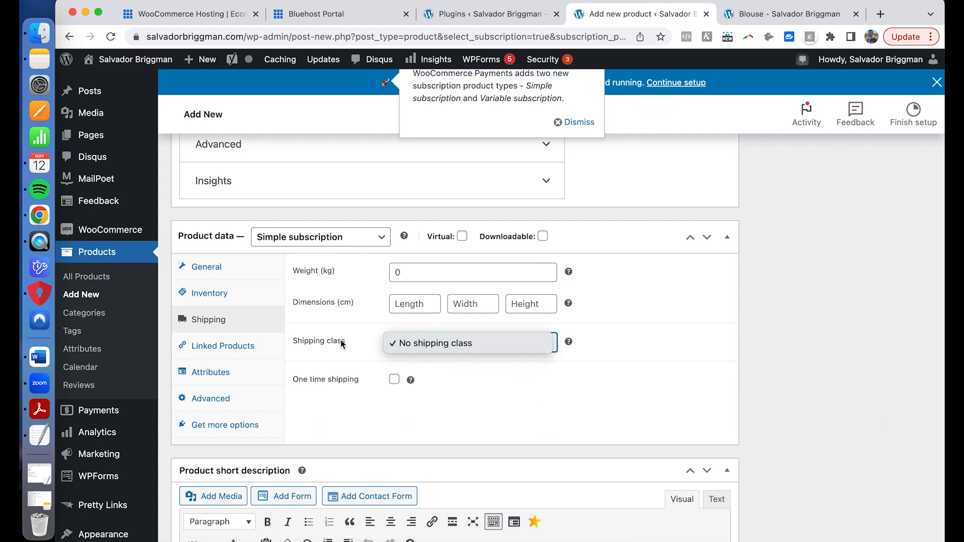
left_click(379, 342)
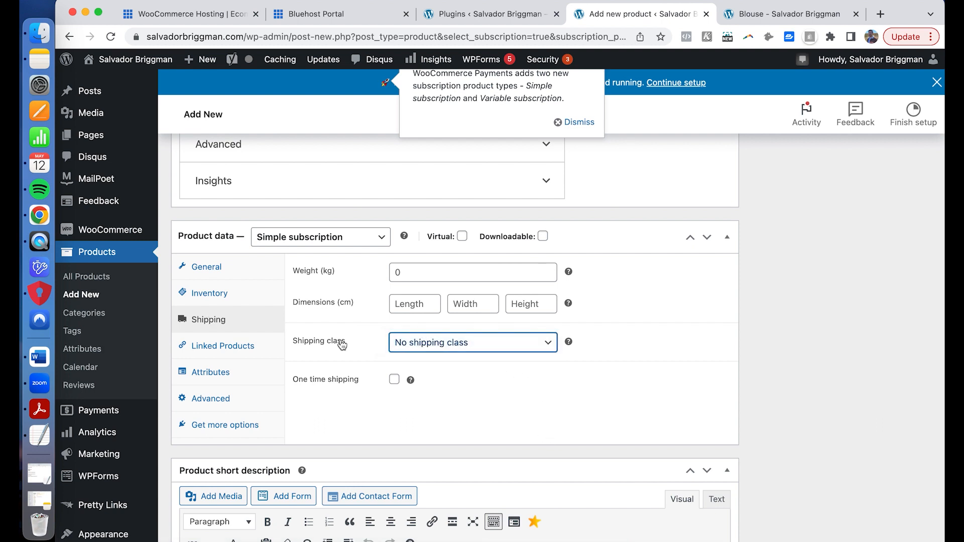
left_click(223, 398)
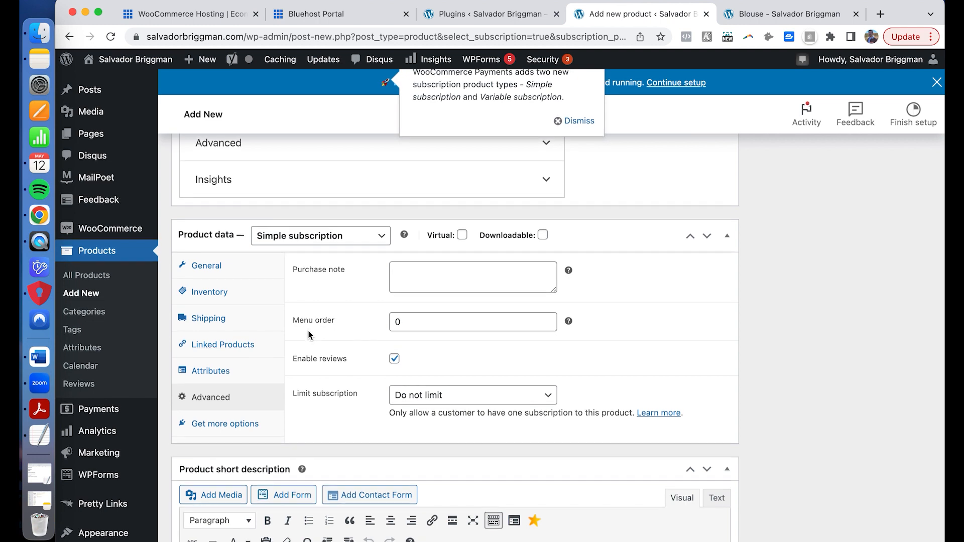
Look over the product's short description, SEO, category, image and main description sections.
scroll(322, 322, "down", 3)
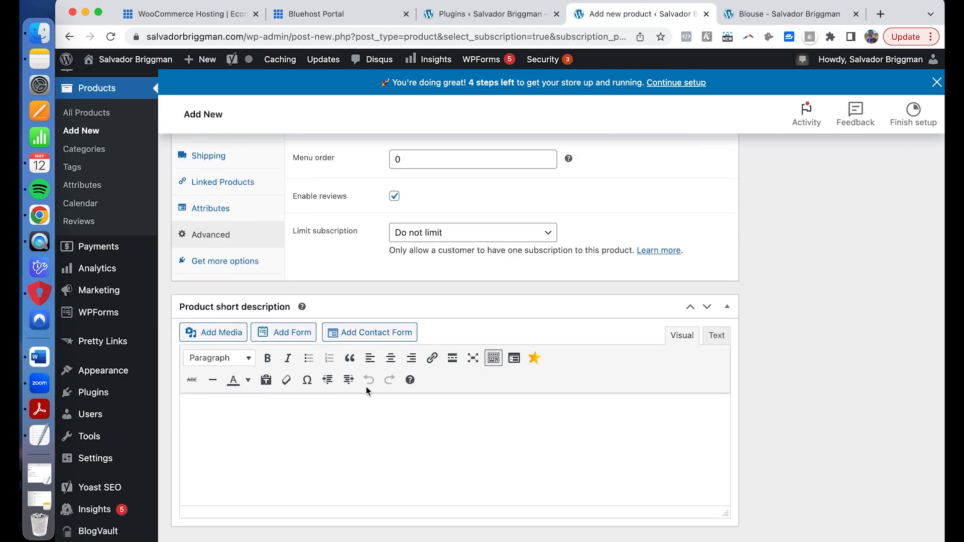
scroll(374, 387, "up", 10)
scroll(529, 301, "up", 5)
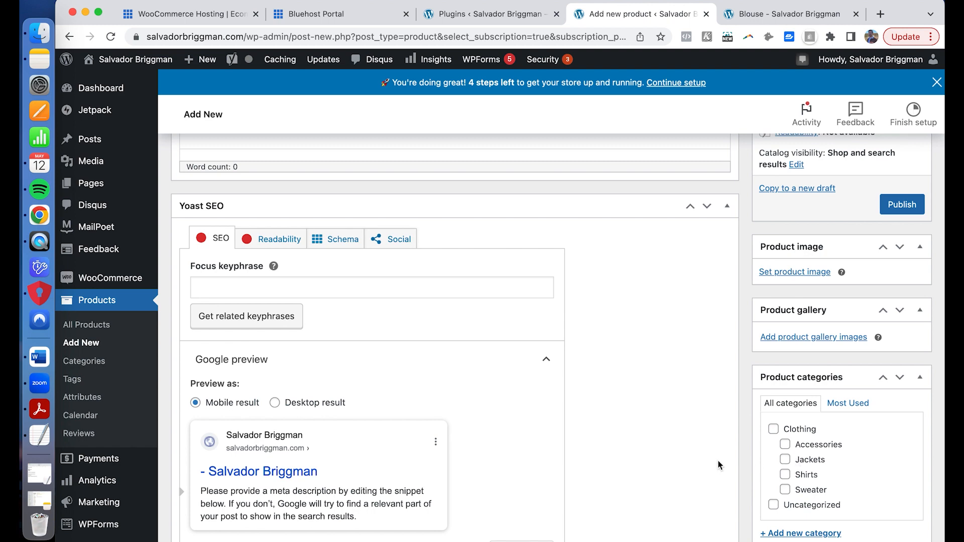
scroll(719, 465, "up", 6)
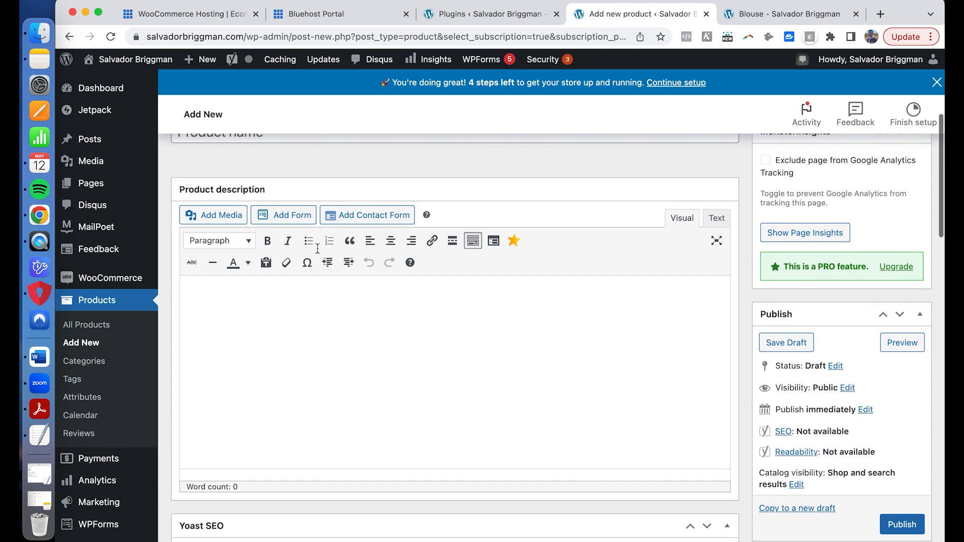
Open the product Categories page and review the new-category form and the existing category list.
left_click(82, 369)
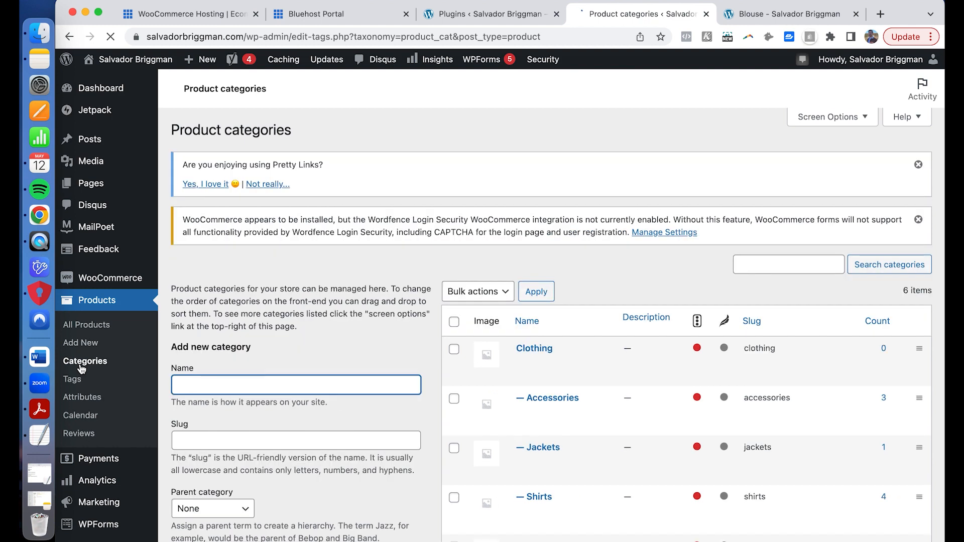
scroll(311, 261, "down", 3)
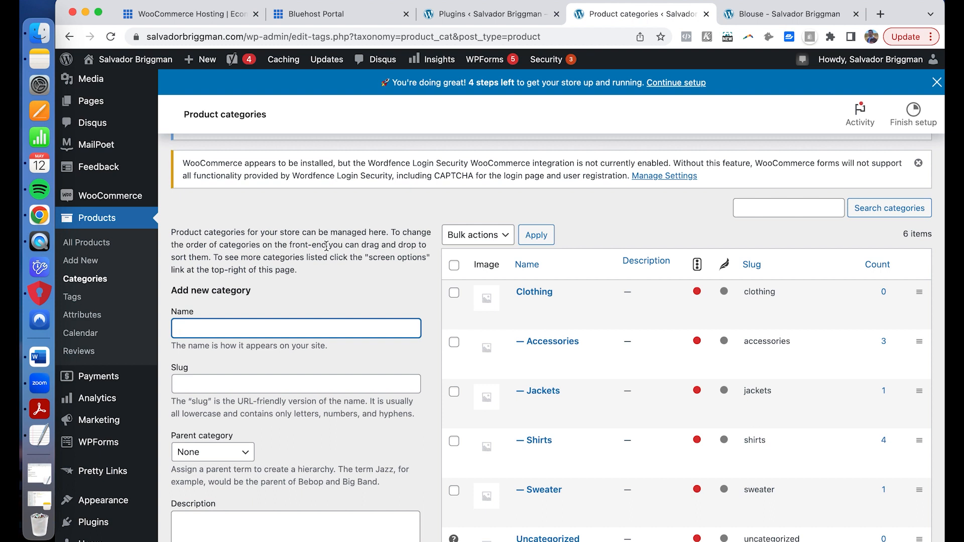
scroll(652, 264, "down", 3)
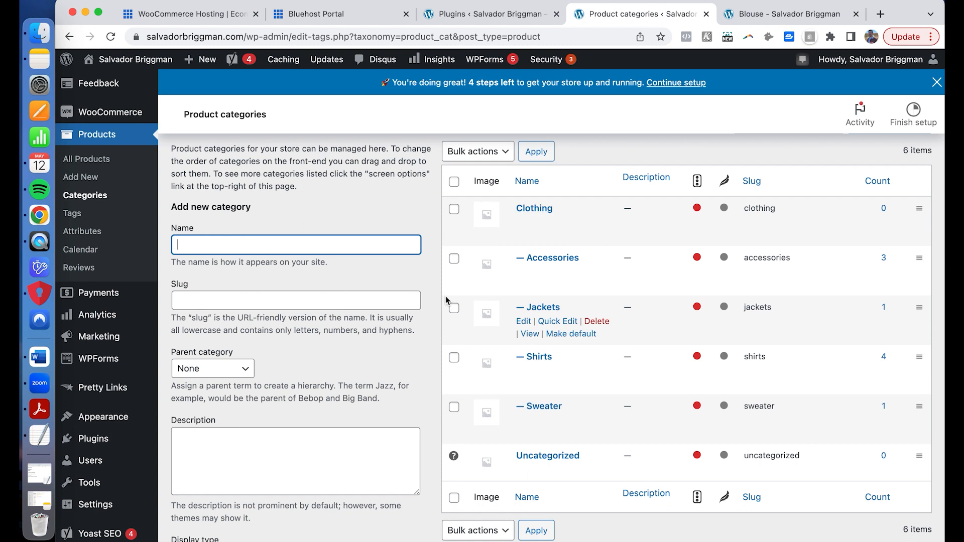
Open the product Attributes page and examine the new-attribute form and the Color and Size attributes.
left_click(84, 236)
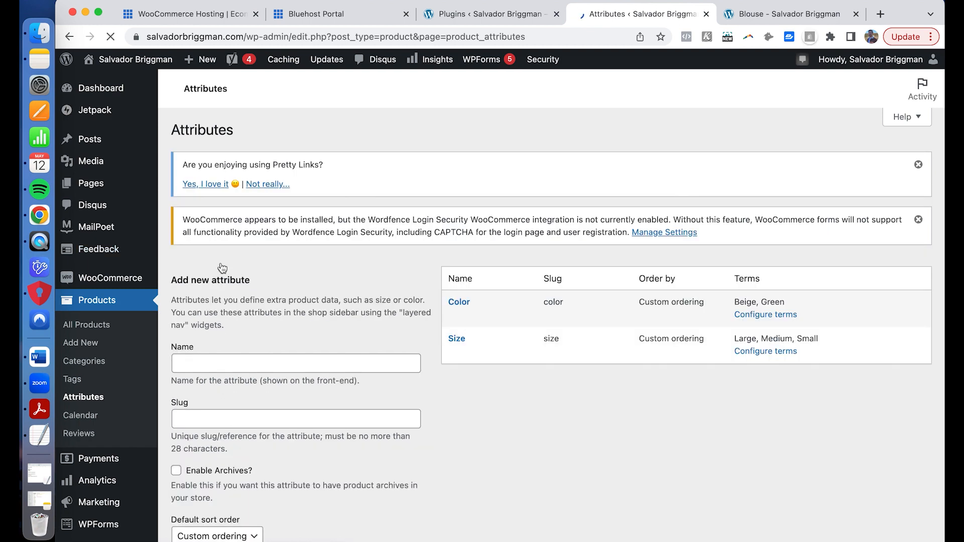
scroll(172, 303, "down", 5)
scroll(120, 209, "up", 2)
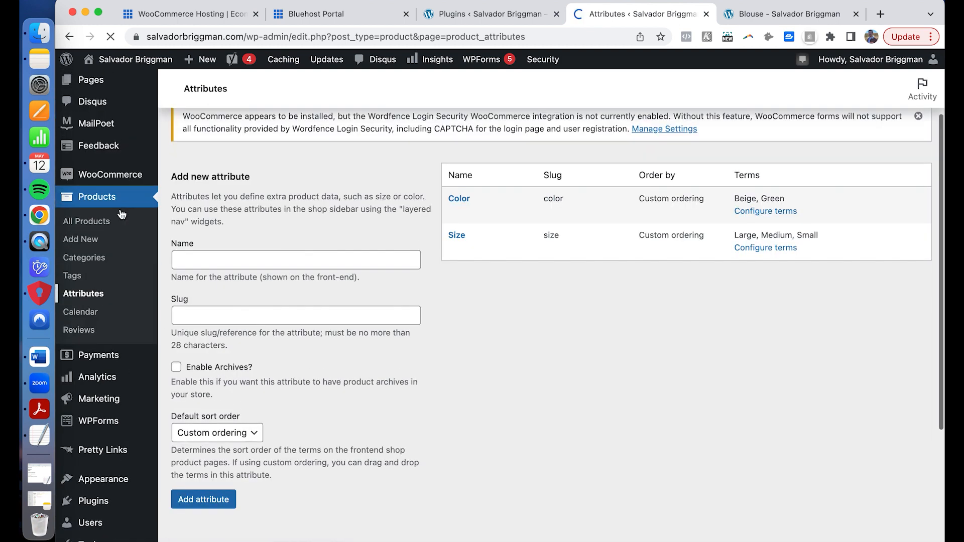
View the Products Calendar and the product Reviews page.
left_click(90, 319)
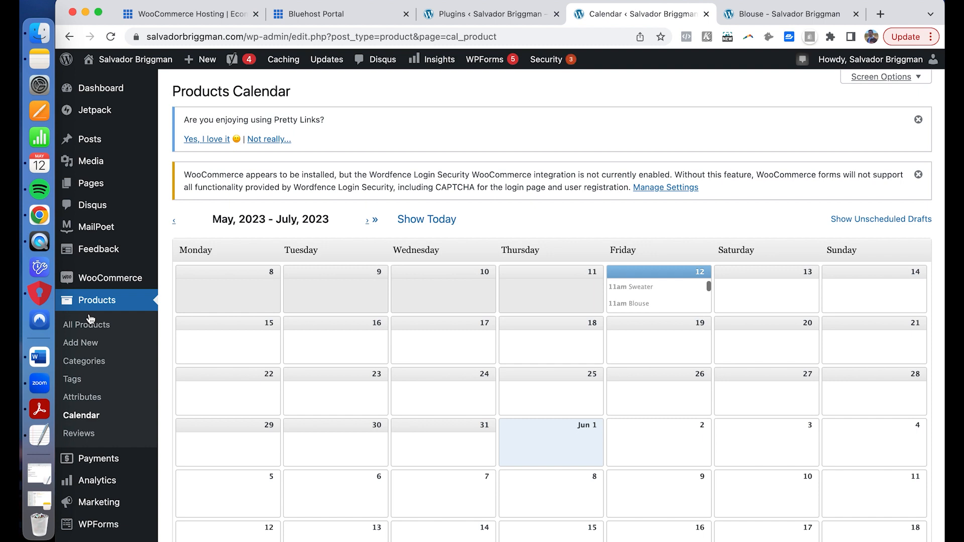
left_click(79, 434)
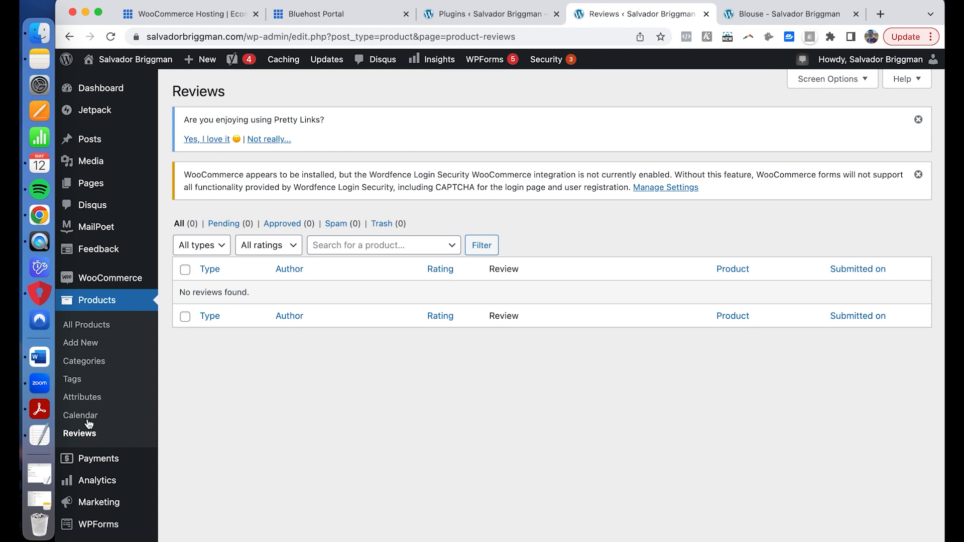
mouse_move(143, 284)
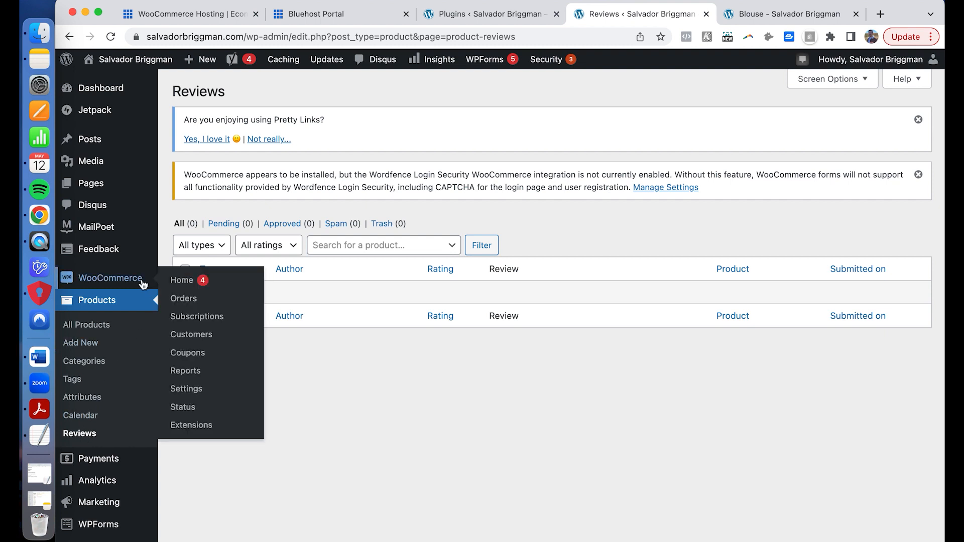
Open the site's Themes page and look over the installed themes.
scroll(131, 352, "down", 5)
mouse_move(125, 413)
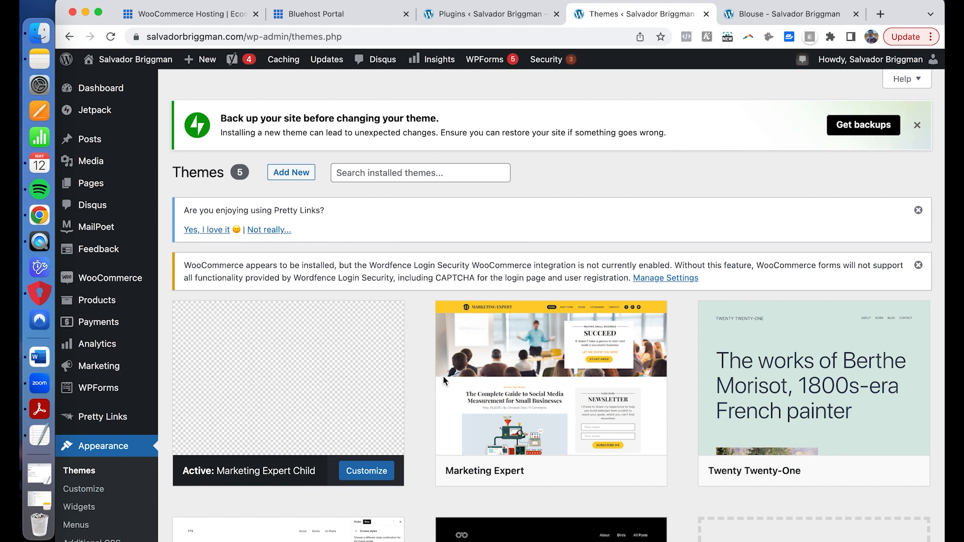
left_click(377, 176)
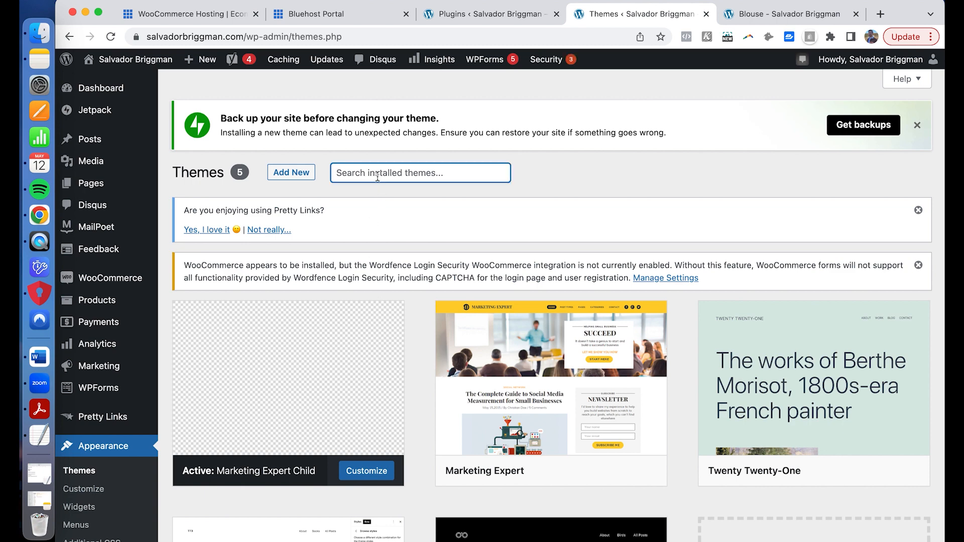
type("a")
key("BackSpace")
scroll(668, 201, "down", 5)
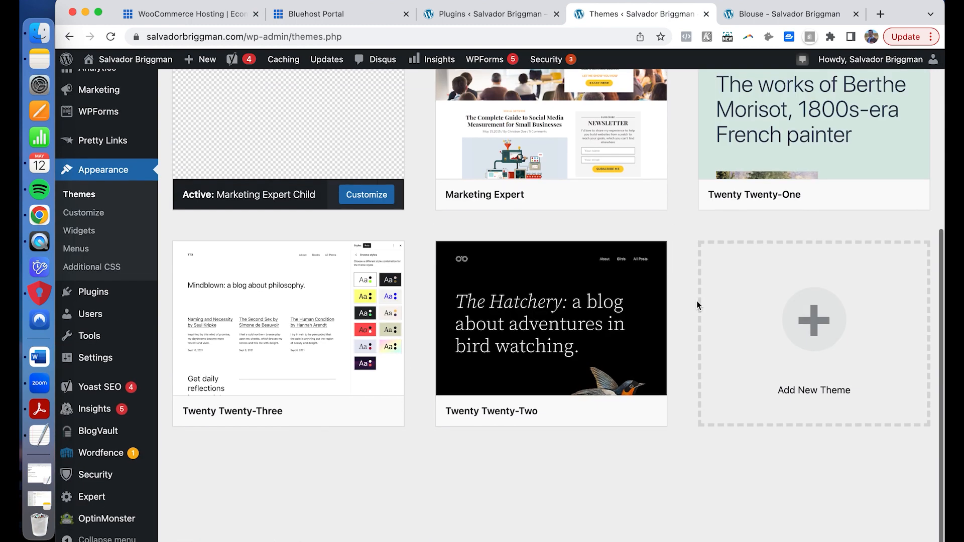
Open the Add Themes catalog and search it for "ecommerce" themes.
left_click(816, 329)
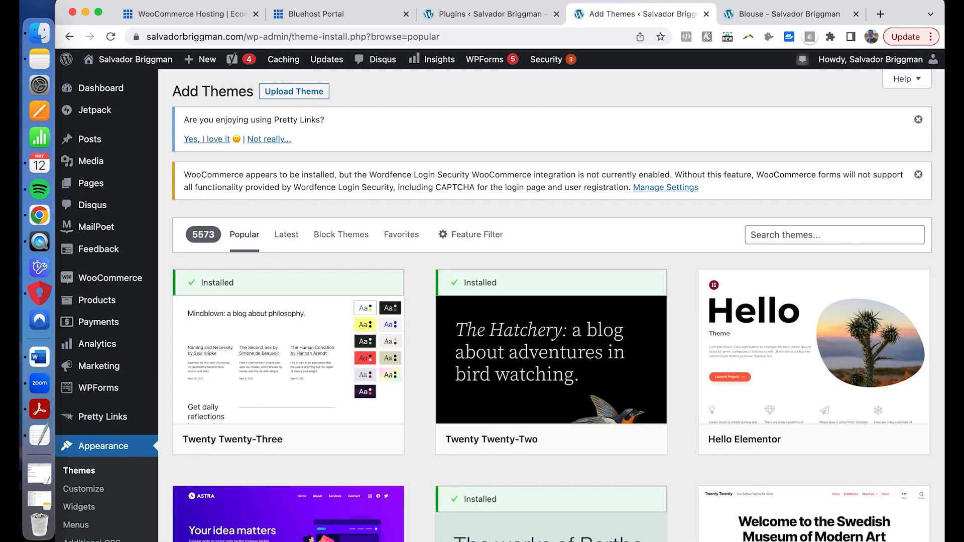
left_click(826, 235)
type("ecommerce")
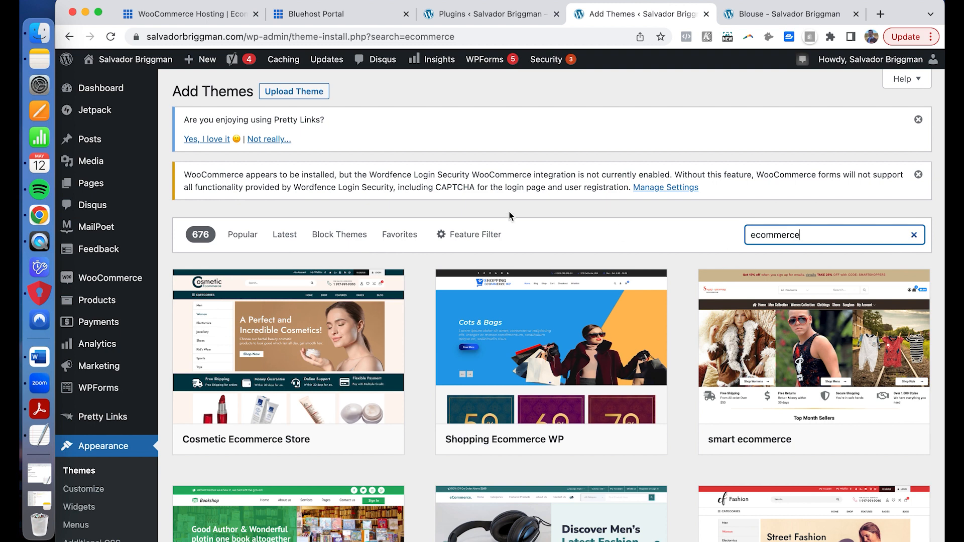
Browse the ecommerce theme results from Cosmetic Ecommerce Store down to the Rara eCommerce row.
mouse_move(381, 323)
scroll(567, 216, "down", 3)
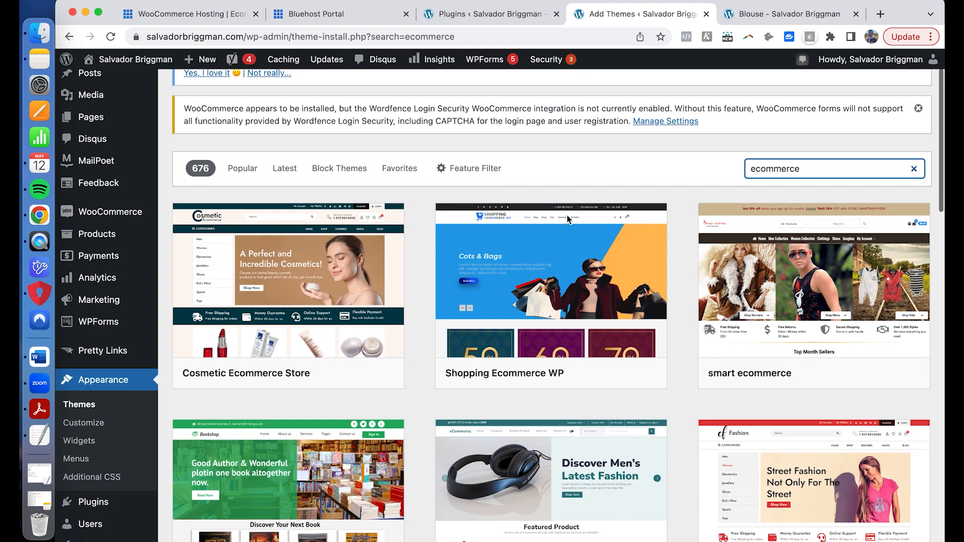
scroll(603, 281, "down", 5)
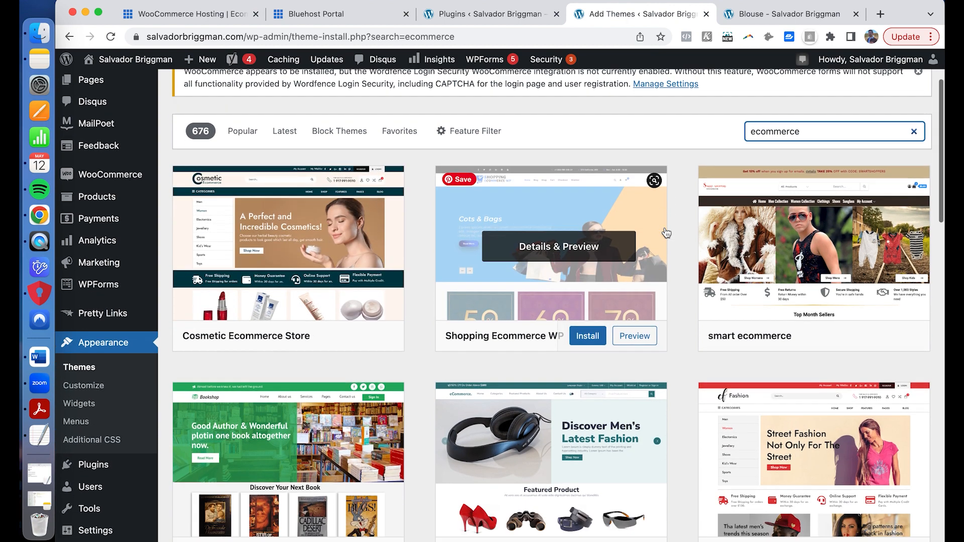
mouse_move(653, 324)
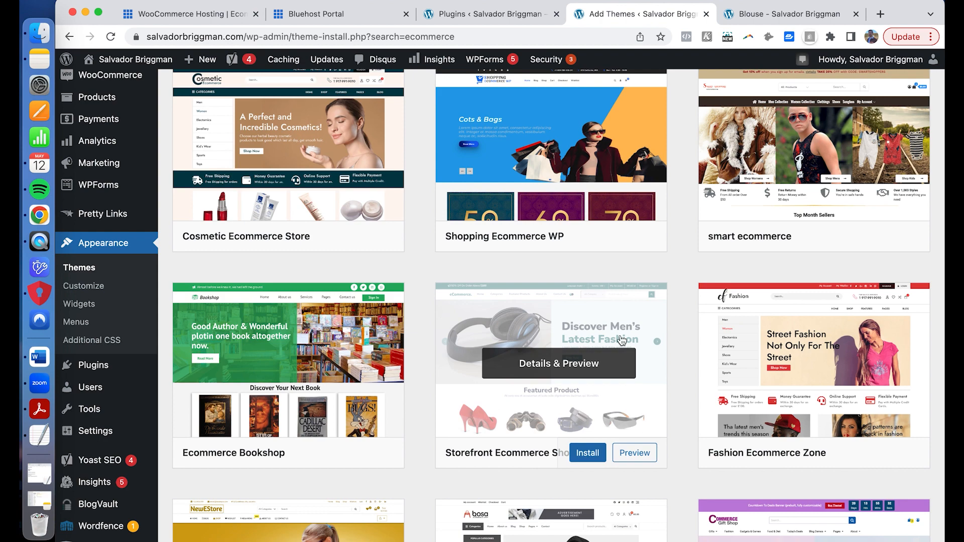
scroll(649, 327, "down", 5)
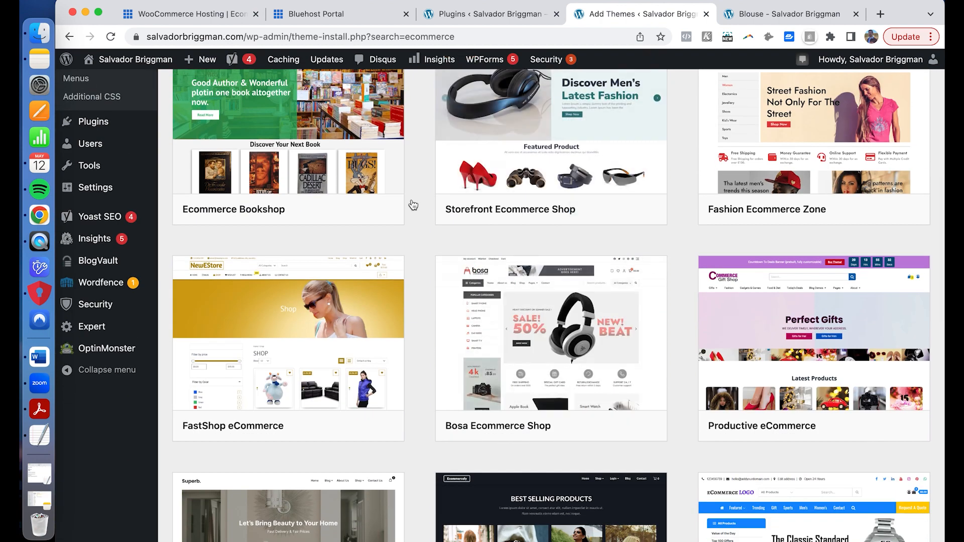
scroll(412, 204, "down", 10)
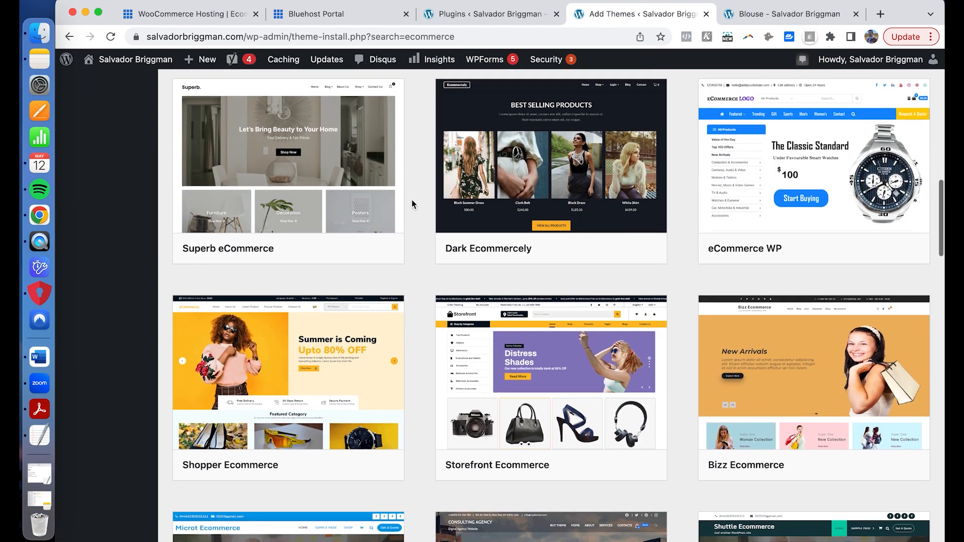
scroll(412, 203, "down", 3)
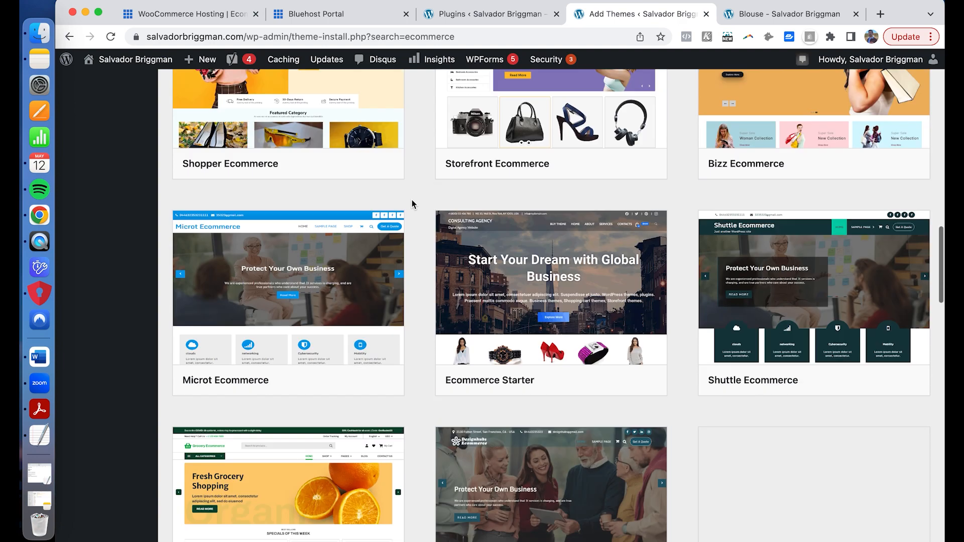
scroll(412, 204, "down", 11)
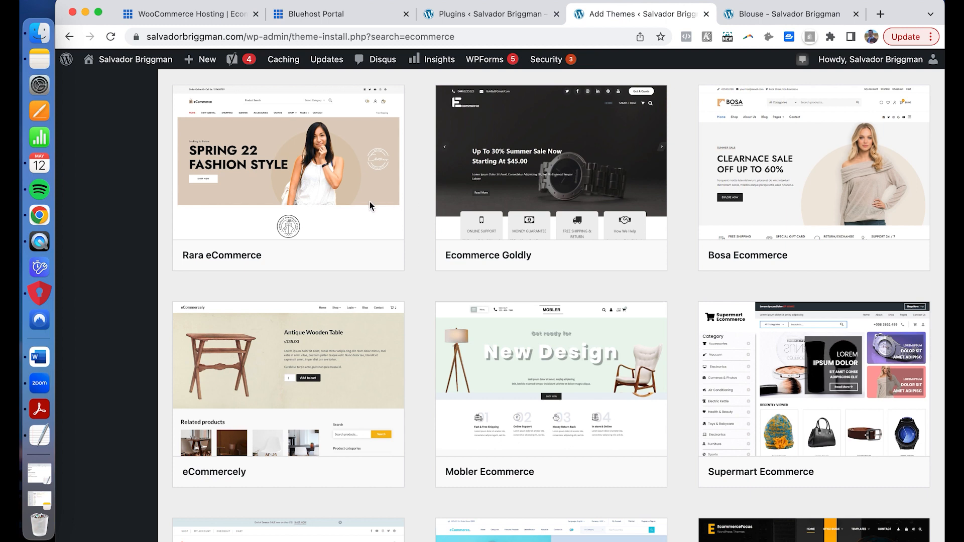
Preview the Rara eCommerce theme with its details, and close the preview.
mouse_move(368, 207)
left_click(370, 261)
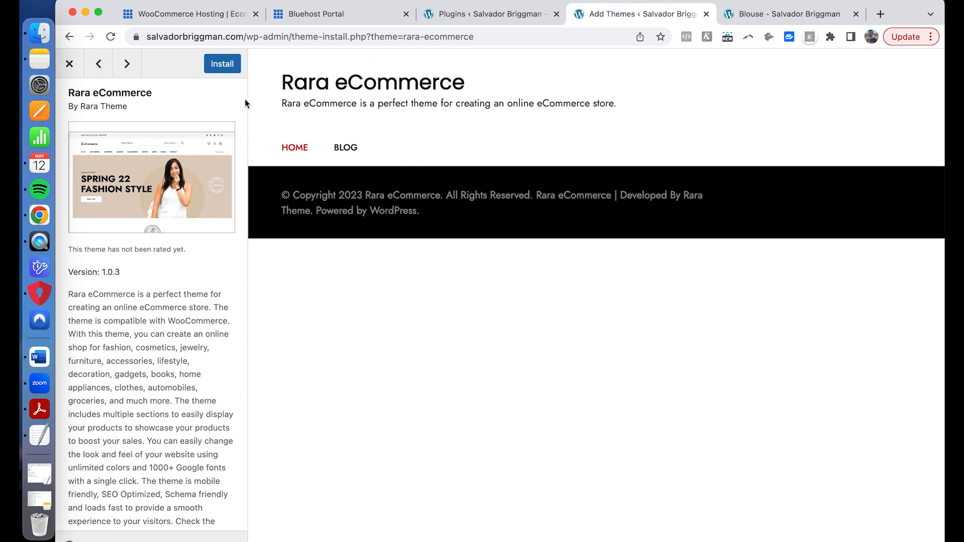
left_click(69, 69)
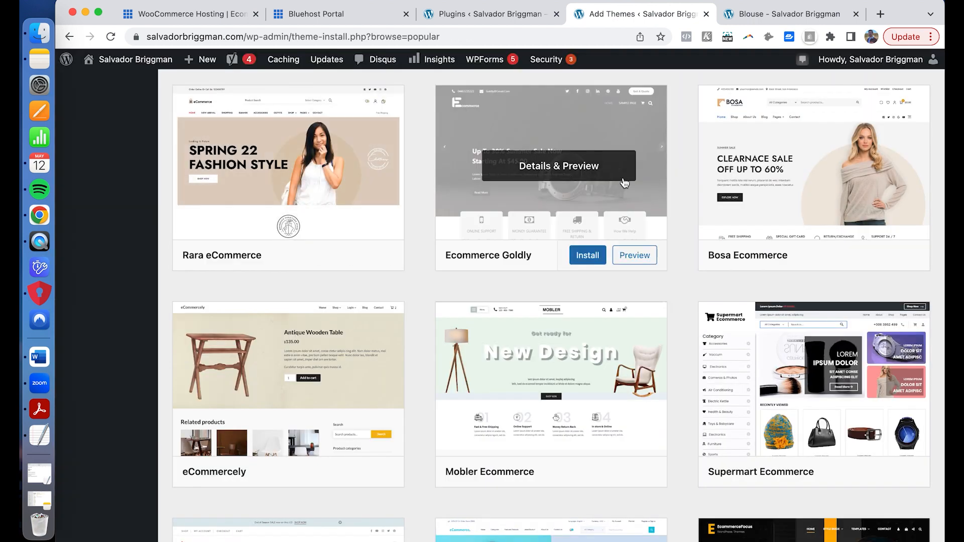
Examine the Ecommerce Goldly, Bosa Ecommerce, Mobler Ecommerce and Supermart Ecommerce thumbnails up close.
scroll(809, 166, "up", 5)
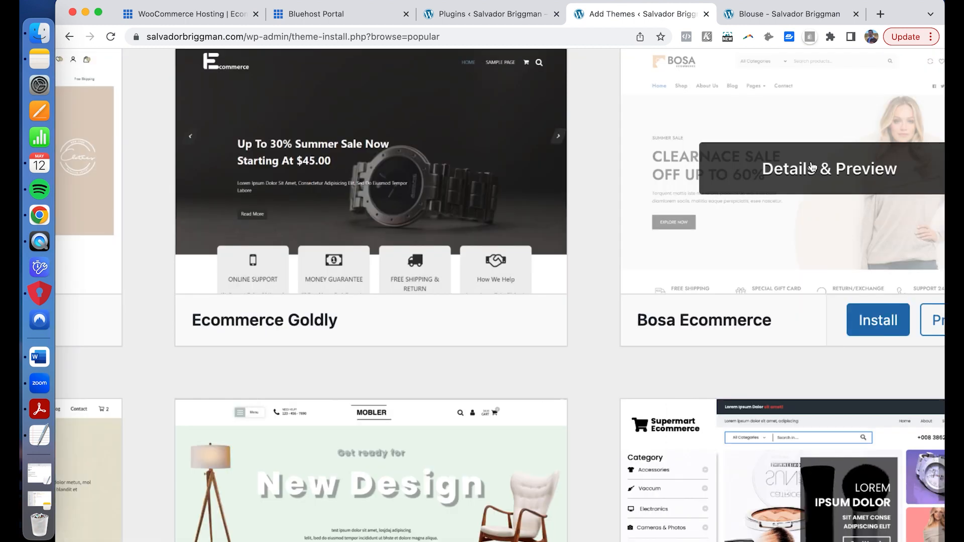
scroll(648, 284, "right", 3)
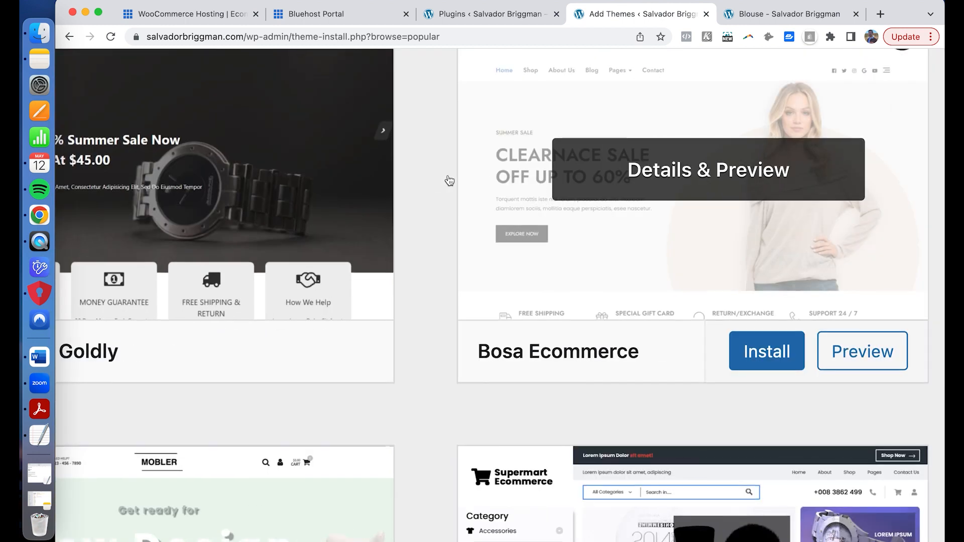
scroll(436, 179, "left", 4)
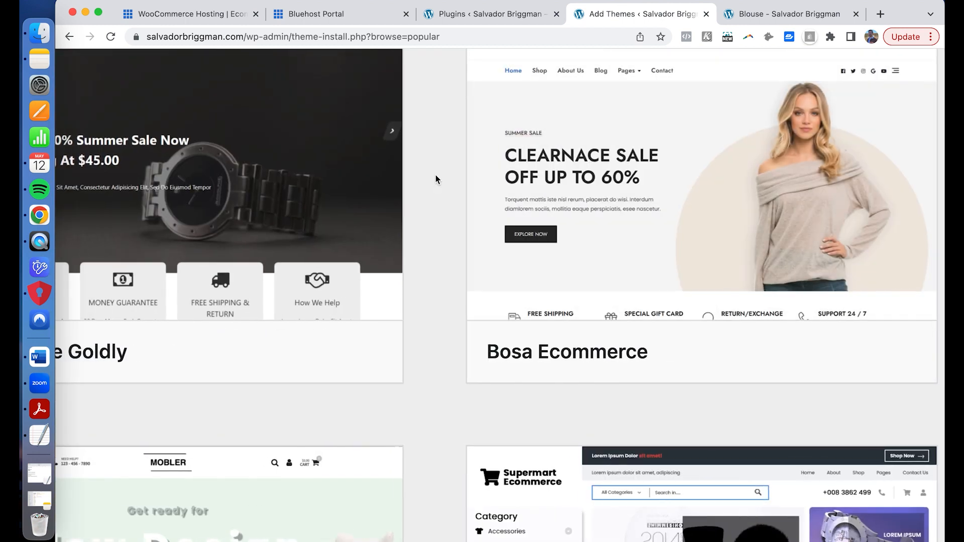
scroll(506, 397, "down", 5)
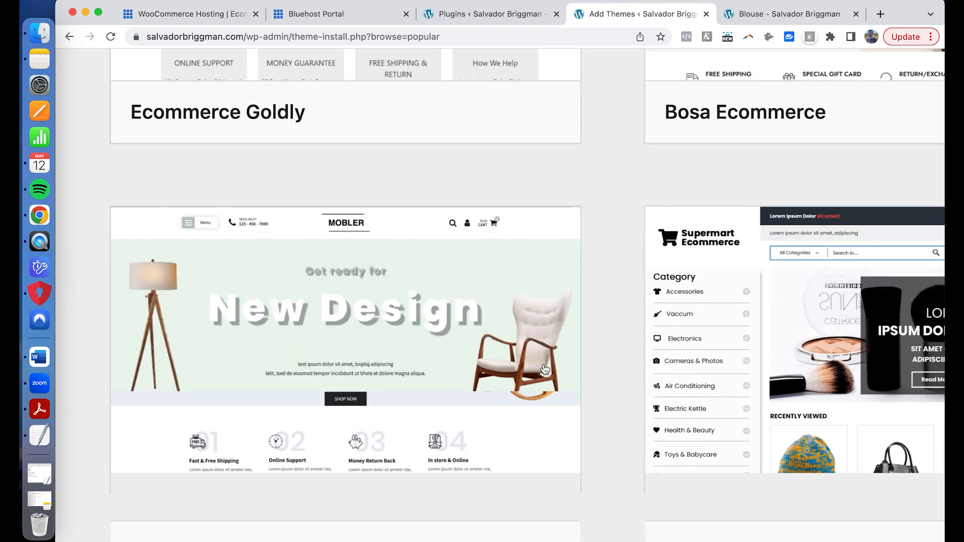
scroll(614, 276, "down", 2)
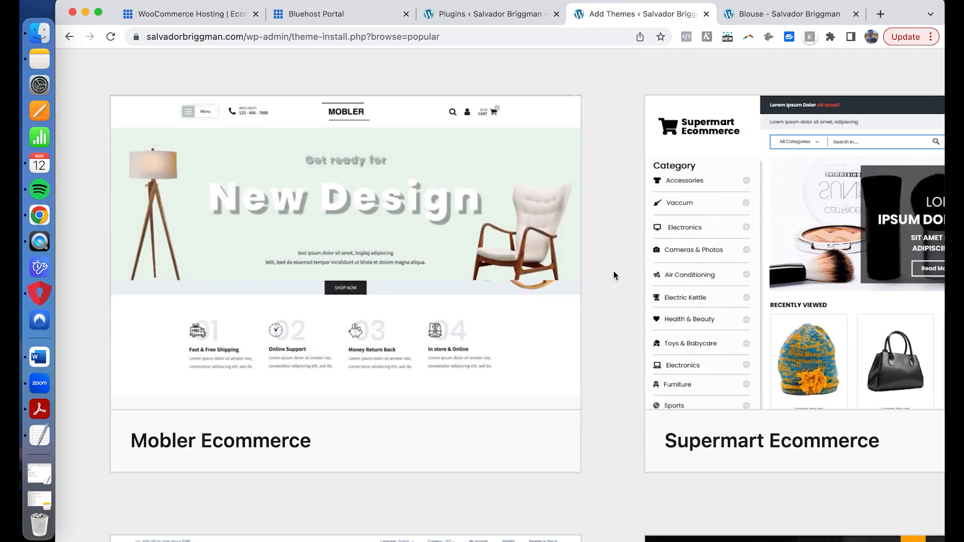
scroll(613, 275, "right", 5)
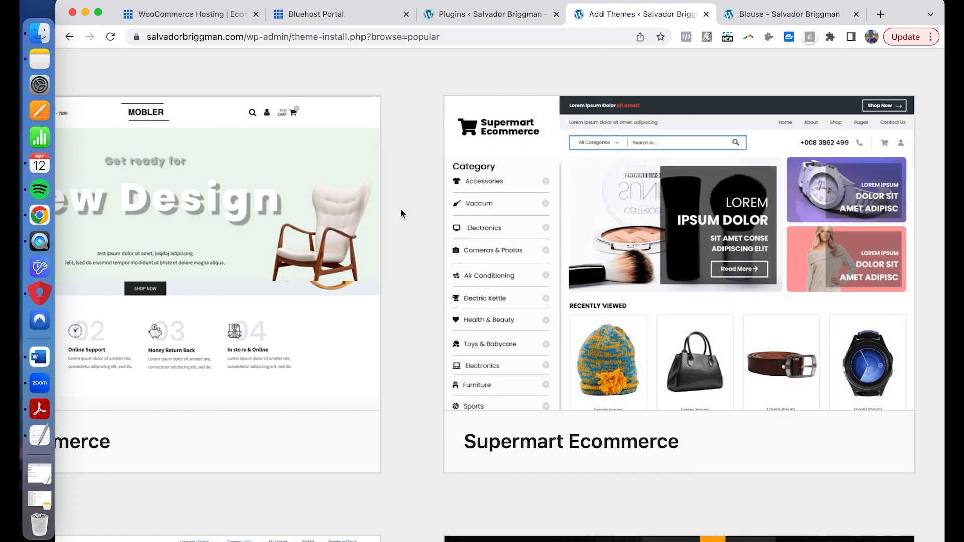
scroll(401, 211, "down", 5)
Compare the designs across the whole list of ecommerce themes, and return to the start of the results.
scroll(437, 279, "up", 15)
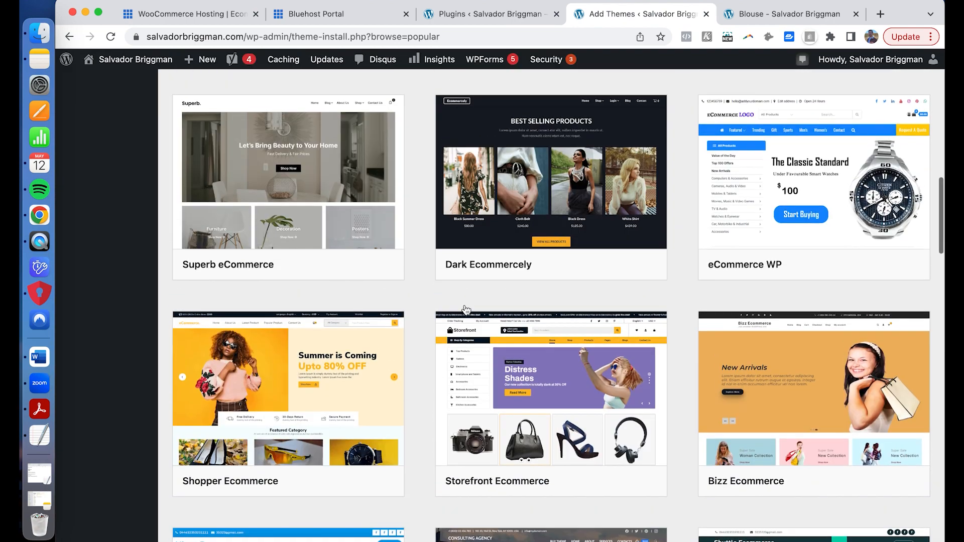
scroll(437, 249, "up", 2)
scroll(432, 246, "up", 10)
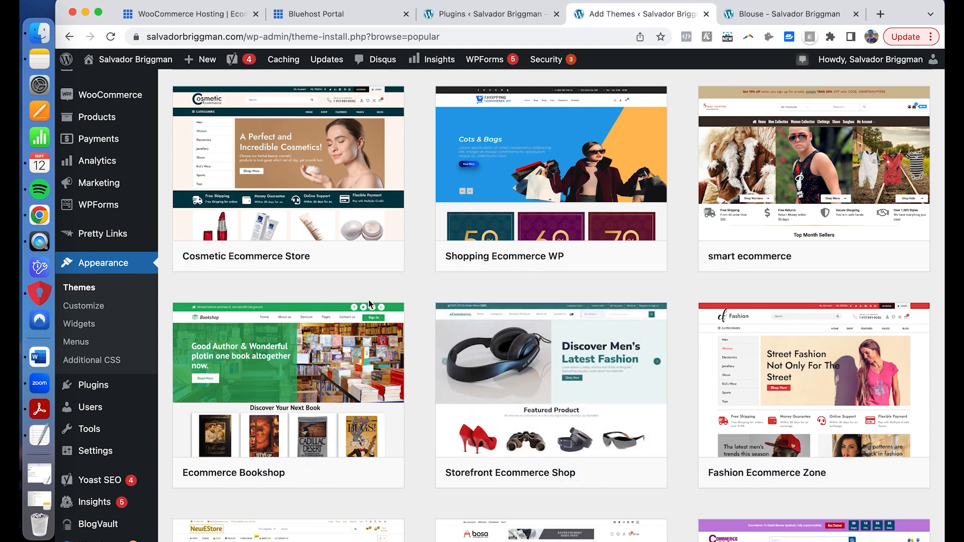
scroll(369, 300, "down", 7)
scroll(404, 298, "up", 4)
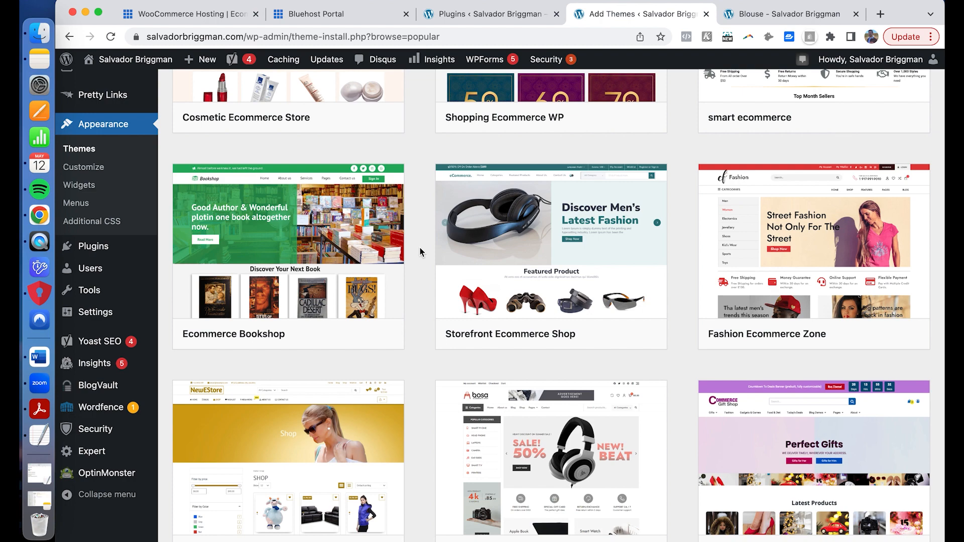
scroll(420, 251, "down", 7)
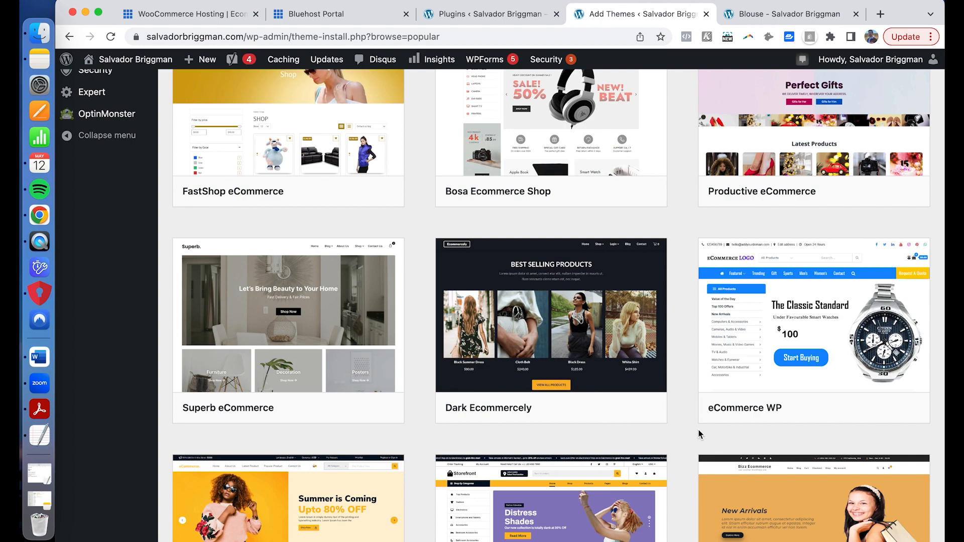
scroll(699, 434, "down", 7)
scroll(687, 266, "down", 10)
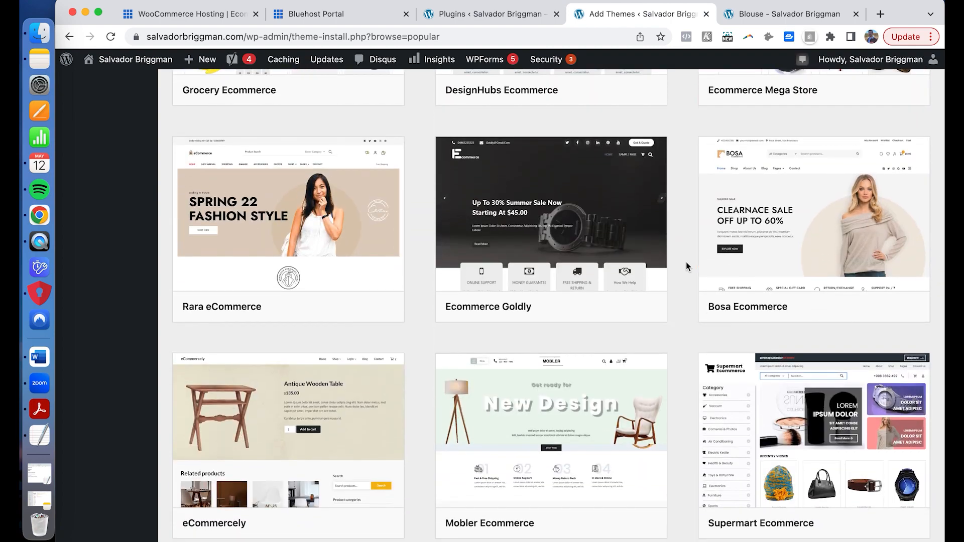
scroll(687, 266, "down", 20)
scroll(686, 266, "up", 20)
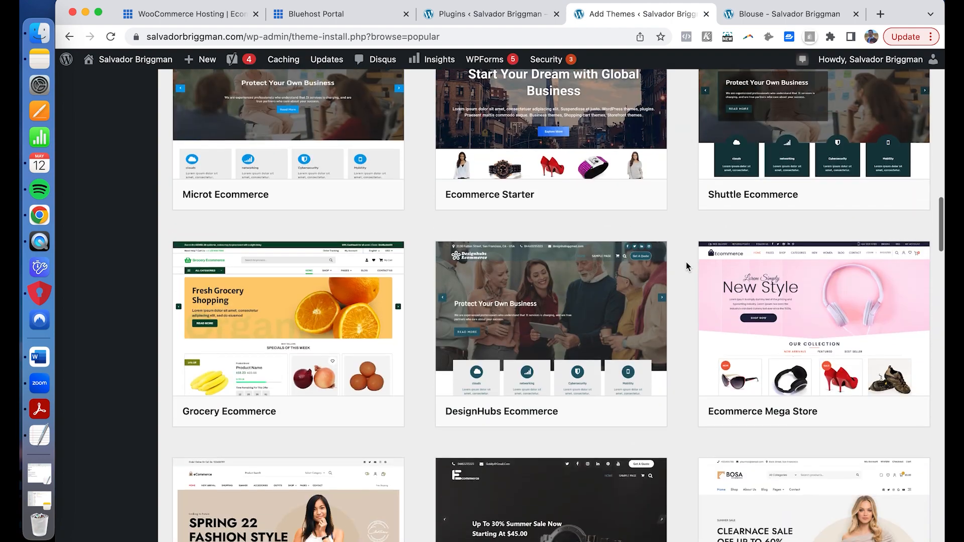
scroll(686, 266, "up", 6)
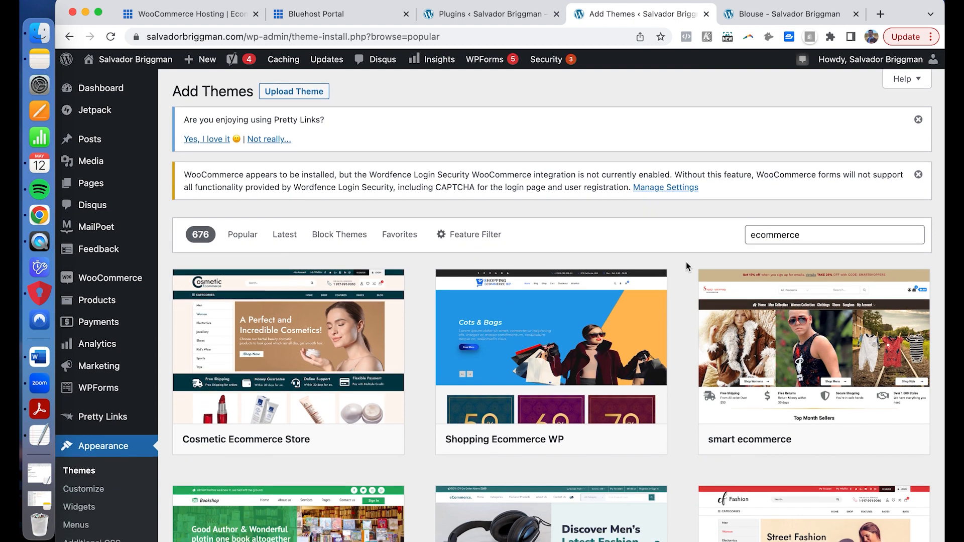